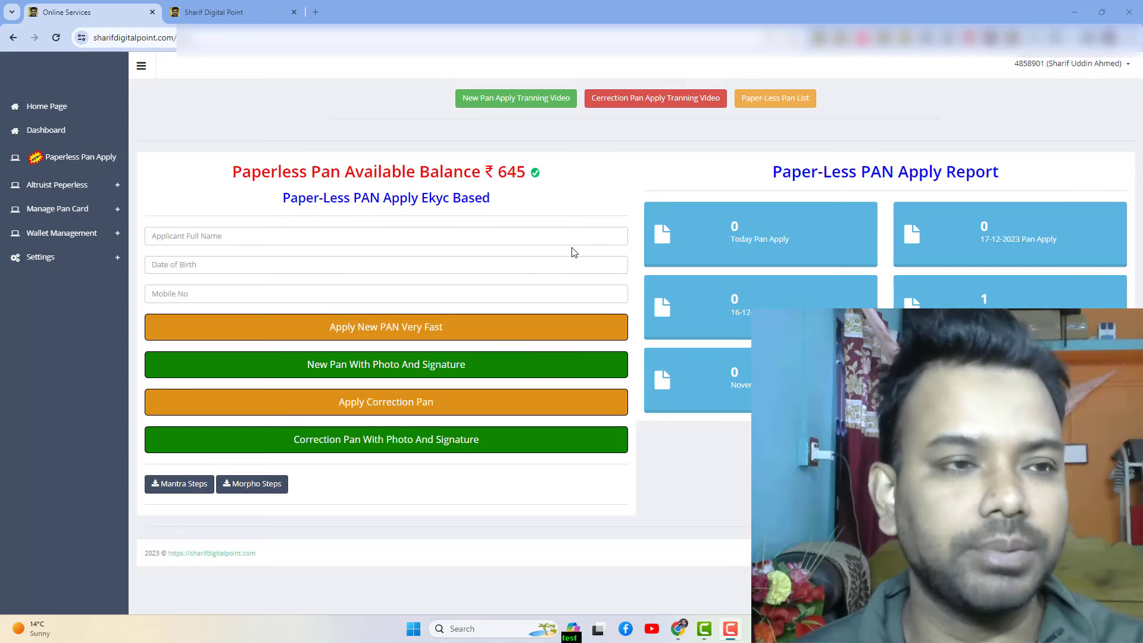
Switch to the Sharif Digital Point homepage tab, zoom in briefly, then reset the zoom.
{"action": "left_click", "coordinate": [209, 12]}
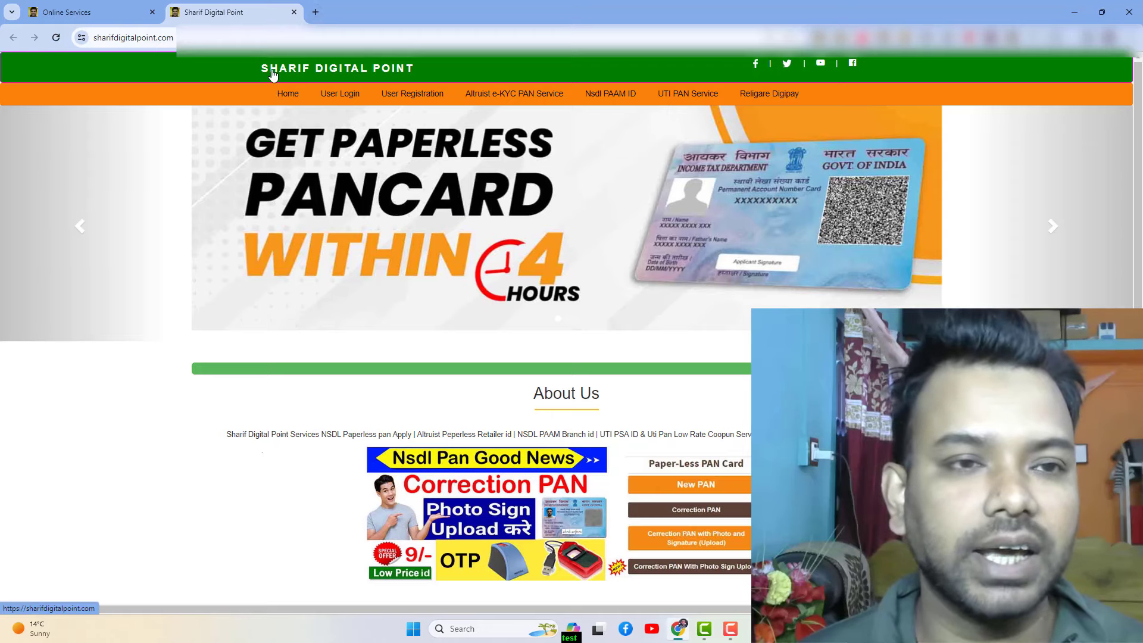
{"action": "key", "text": "ctrl+plus"}
{"action": "key", "text": "ctrl+plus"}
{"action": "key", "text": "ctrl+plus"}
{"action": "key", "text": "ctrl+plus"}
{"action": "key", "text": "ctrl+plus"}
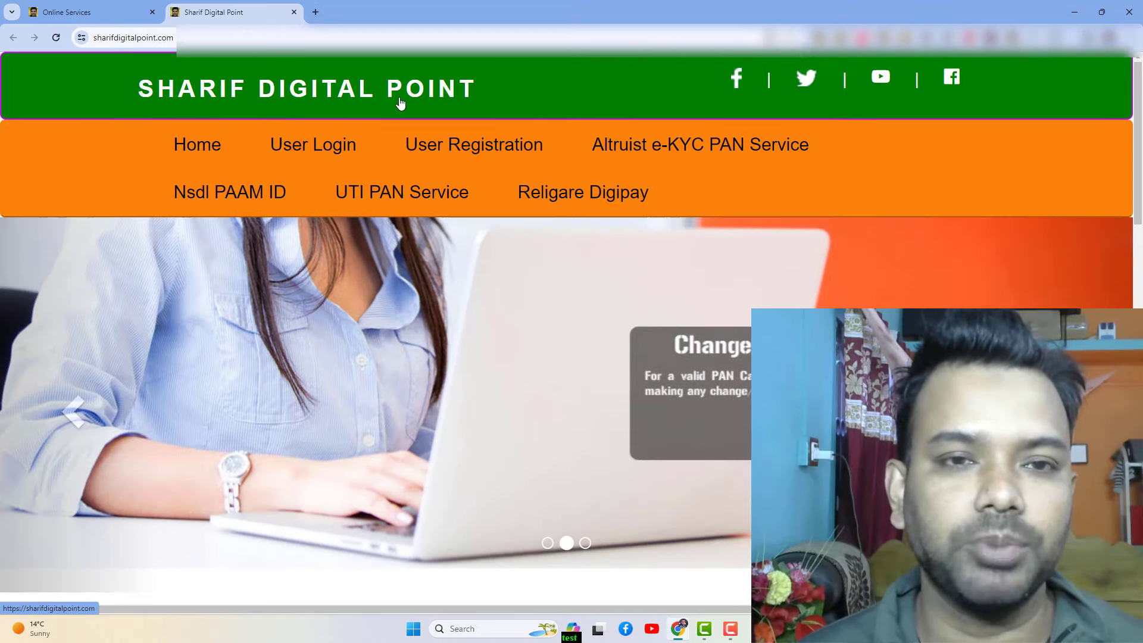
{"action": "key", "text": "ctrl+0"}
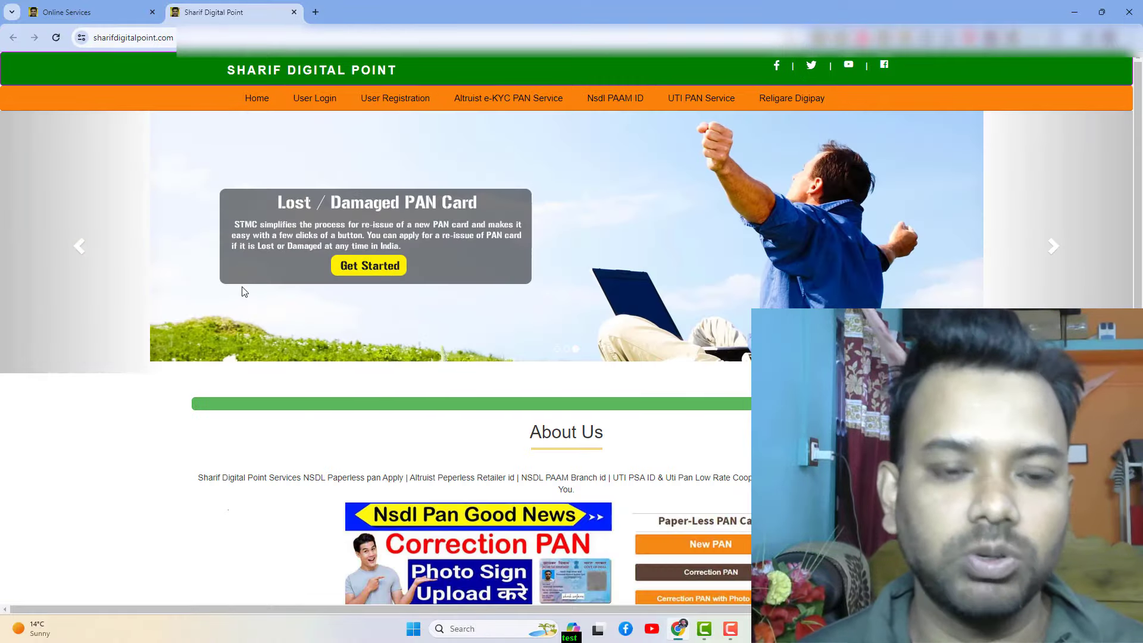
{"action": "scroll", "coordinate": [243, 291], "scroll_direction": "down", "scroll_amount": 5}
{"action": "scroll", "coordinate": [252, 268], "scroll_direction": "up", "scroll_amount": 5}
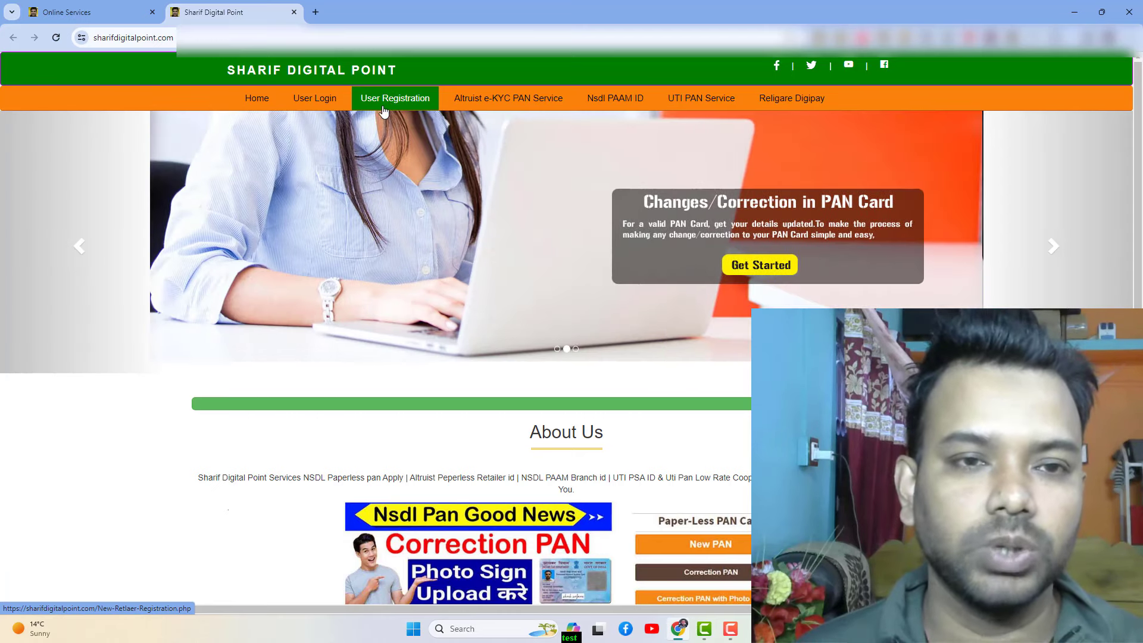
Open User Registration, scroll through the New Agent id Registration form, then head back home.
{"action": "left_click", "coordinate": [389, 109]}
{"action": "scroll", "coordinate": [477, 222], "scroll_direction": "down", "scroll_amount": 4}
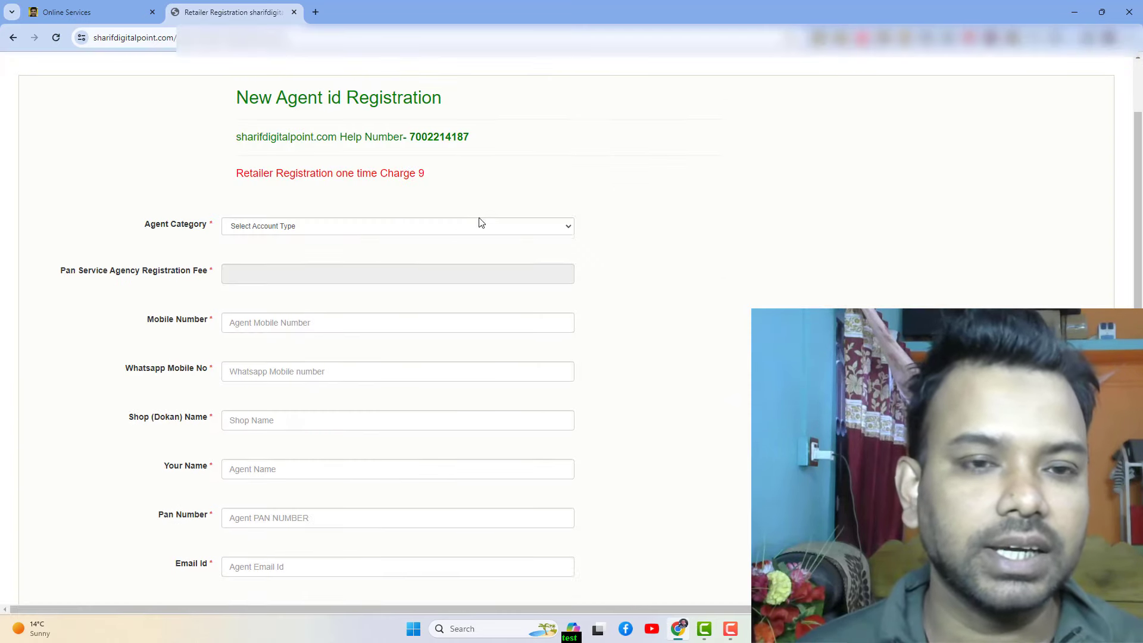
{"action": "scroll", "coordinate": [275, 189], "scroll_direction": "down", "scroll_amount": 3}
{"action": "scroll", "coordinate": [347, 235], "scroll_direction": "up", "scroll_amount": 7}
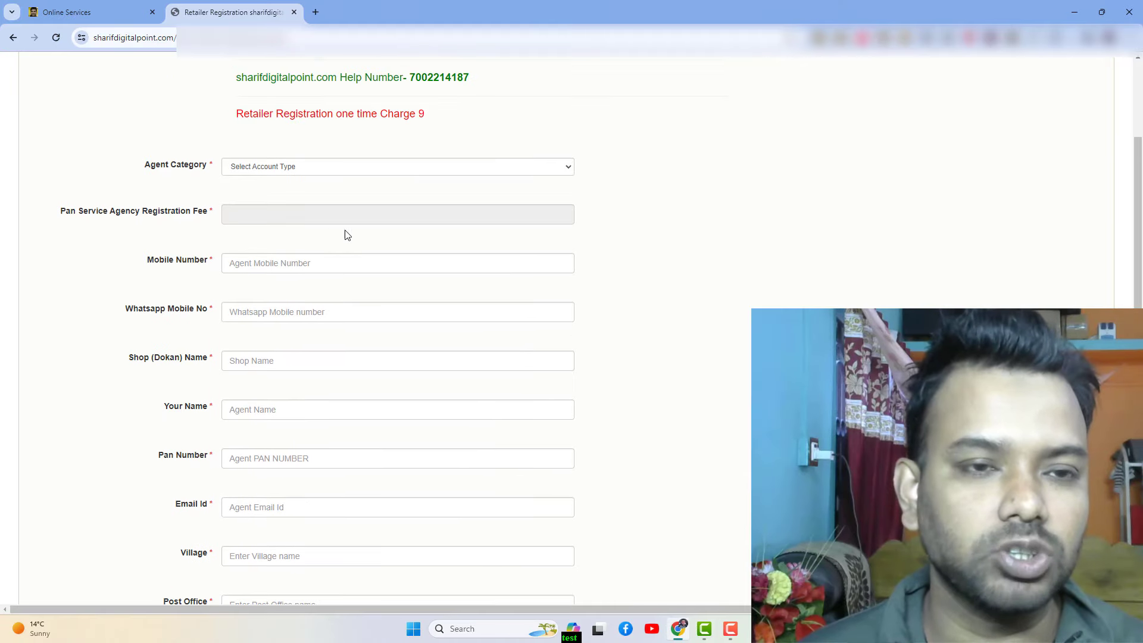
{"action": "scroll", "coordinate": [399, 463], "scroll_direction": "down", "scroll_amount": 10}
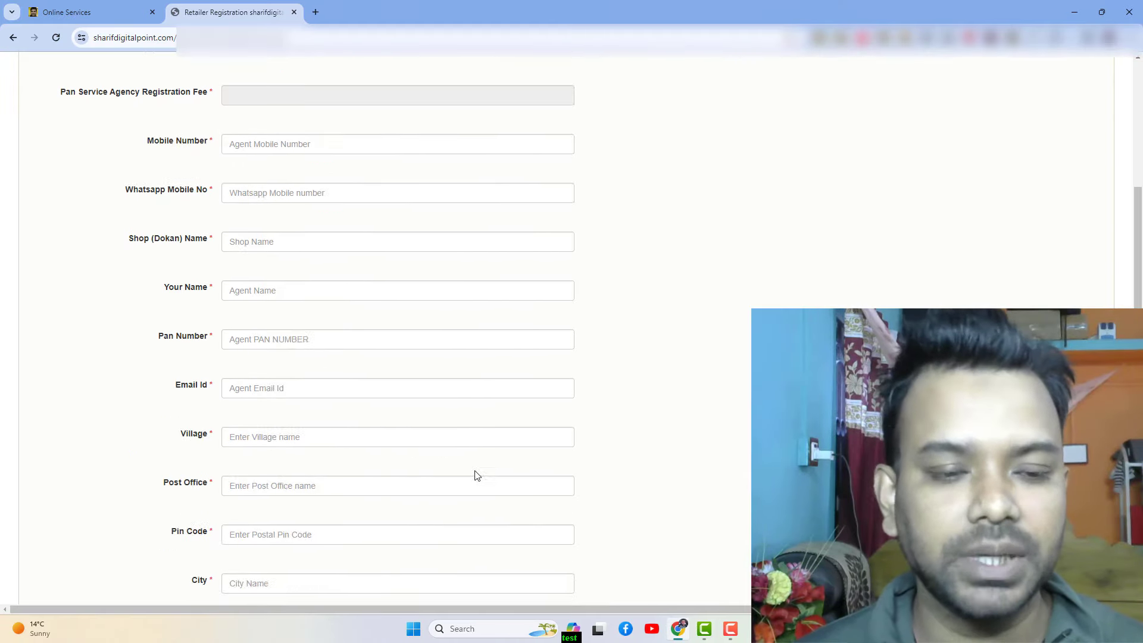
{"action": "scroll", "coordinate": [688, 464], "scroll_direction": "up", "scroll_amount": 1}
{"action": "scroll", "coordinate": [701, 377], "scroll_direction": "up", "scroll_amount": 1}
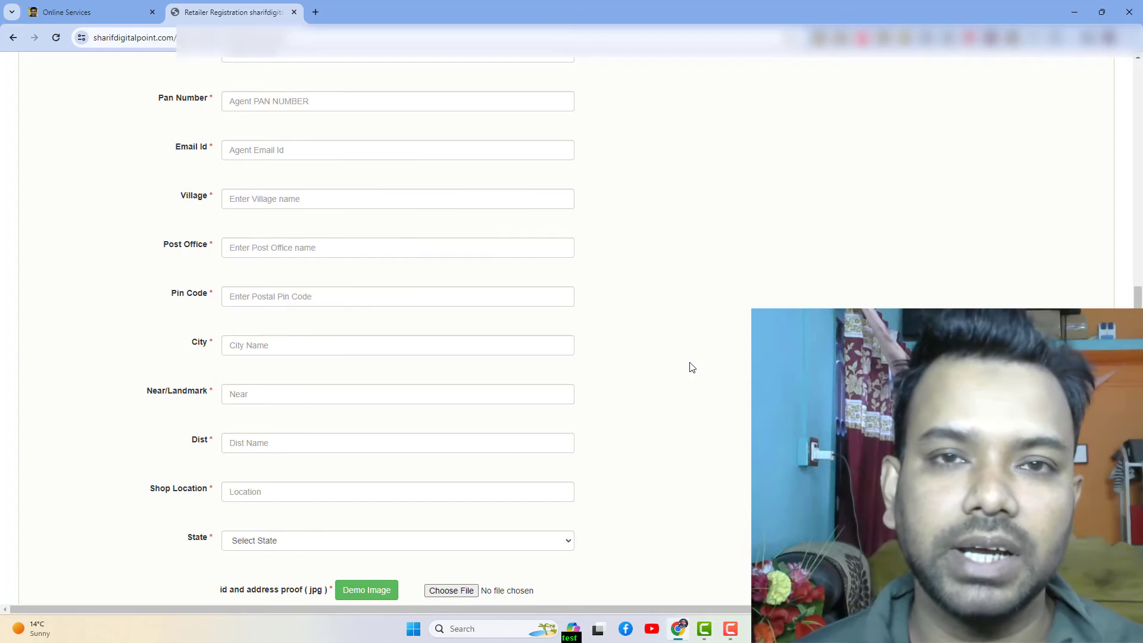
{"action": "scroll", "coordinate": [692, 367], "scroll_direction": "up", "scroll_amount": 8}
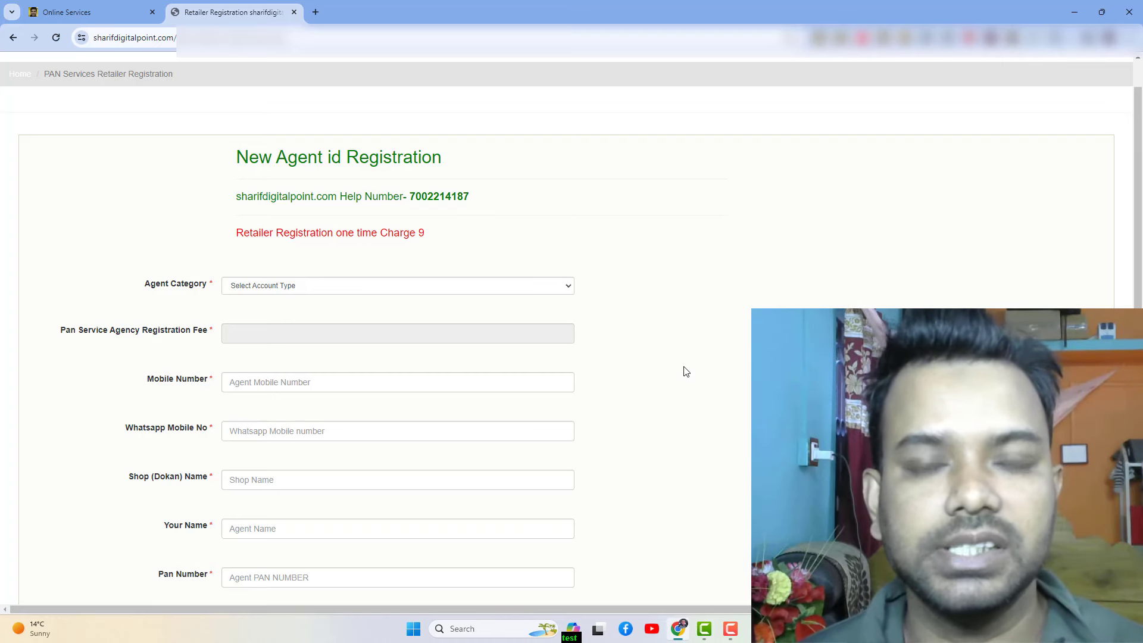
{"action": "scroll", "coordinate": [686, 371], "scroll_direction": "up", "scroll_amount": 1}
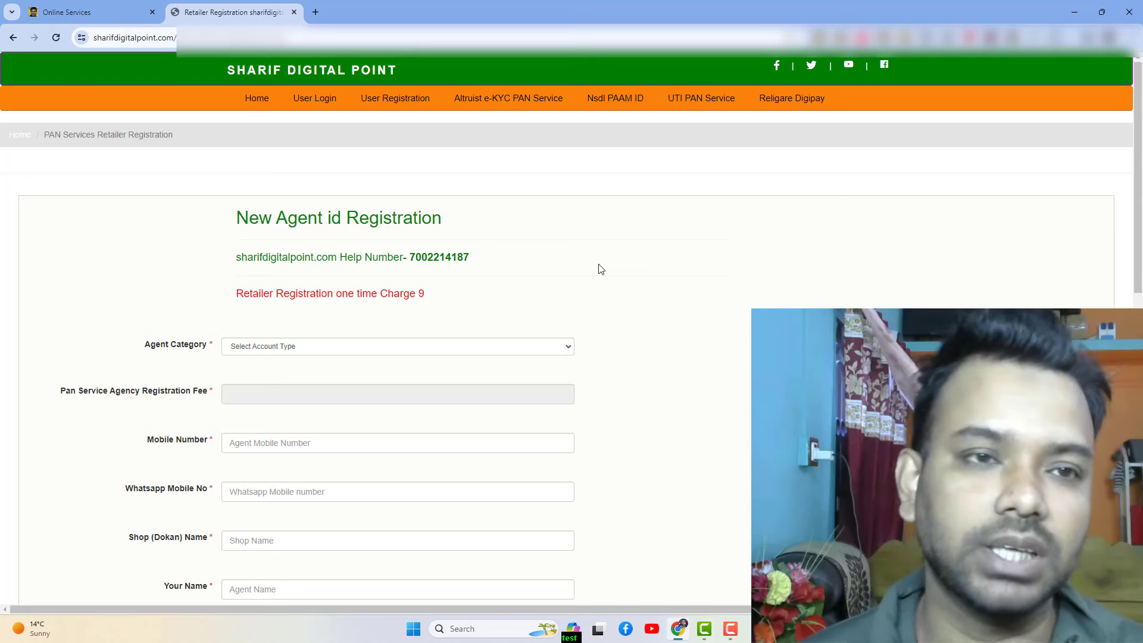
{"action": "left_click", "coordinate": [259, 103]}
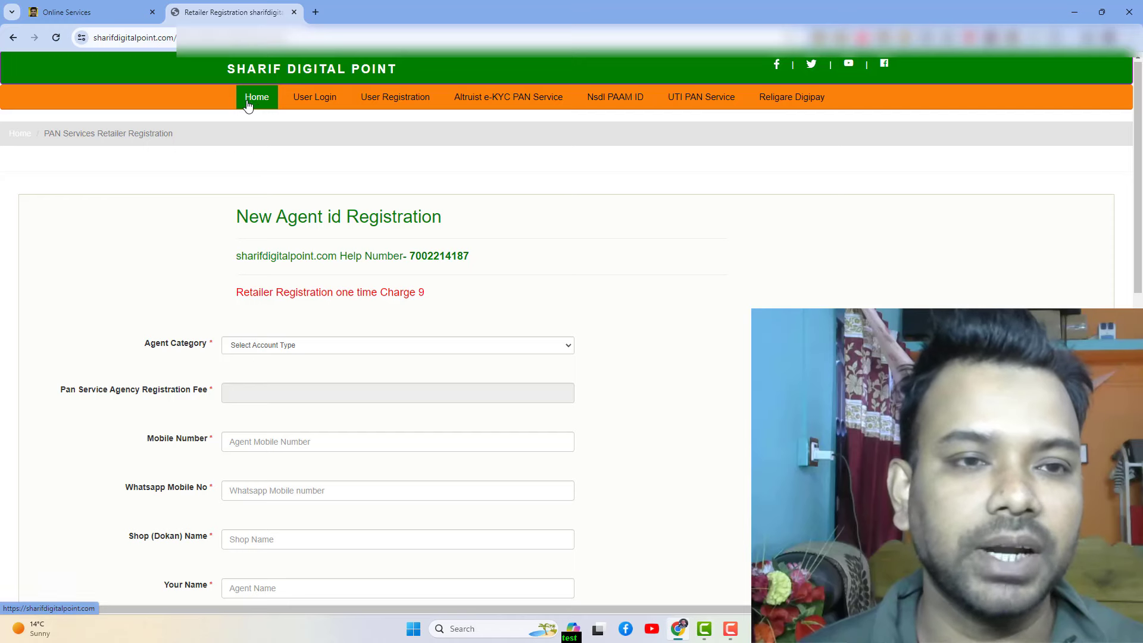
Return to the logged-in dashboard tab showing the Paper-Less PAN Apply Ekyc form.
{"action": "left_click", "coordinate": [249, 105]}
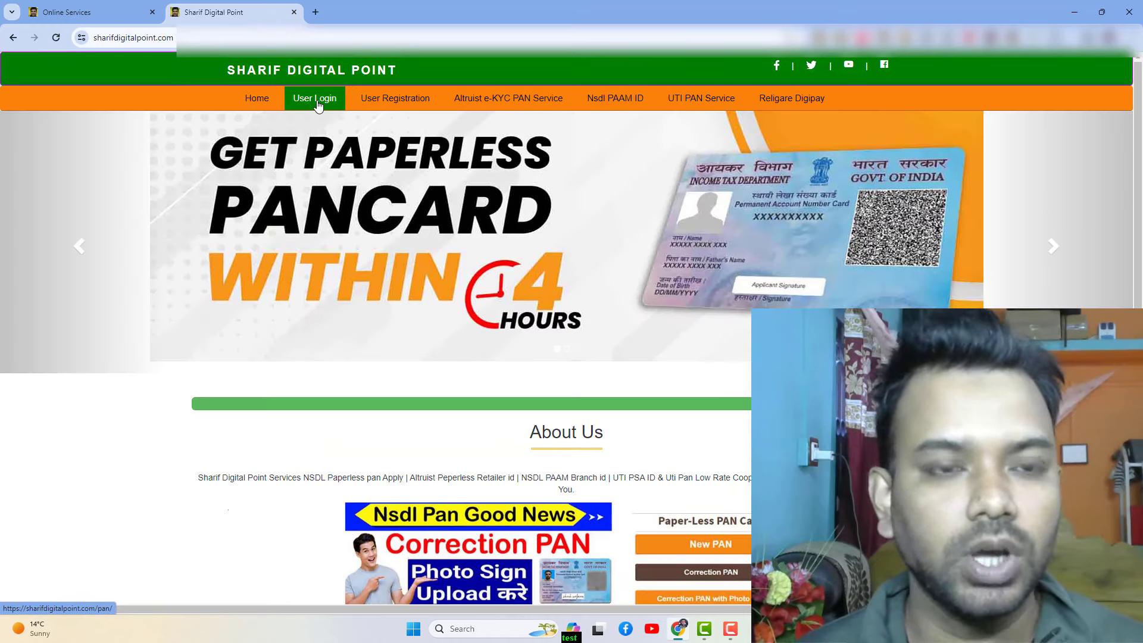
{"action": "left_click", "coordinate": [62, 12]}
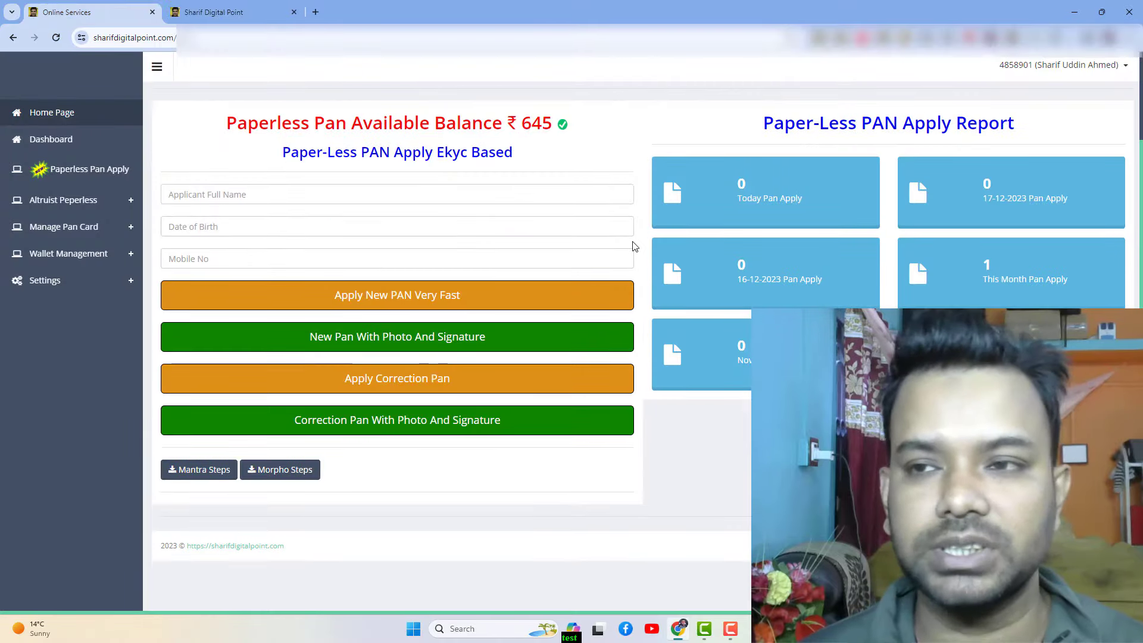
{"action": "scroll", "coordinate": [633, 248], "scroll_direction": "up", "scroll_amount": 2}
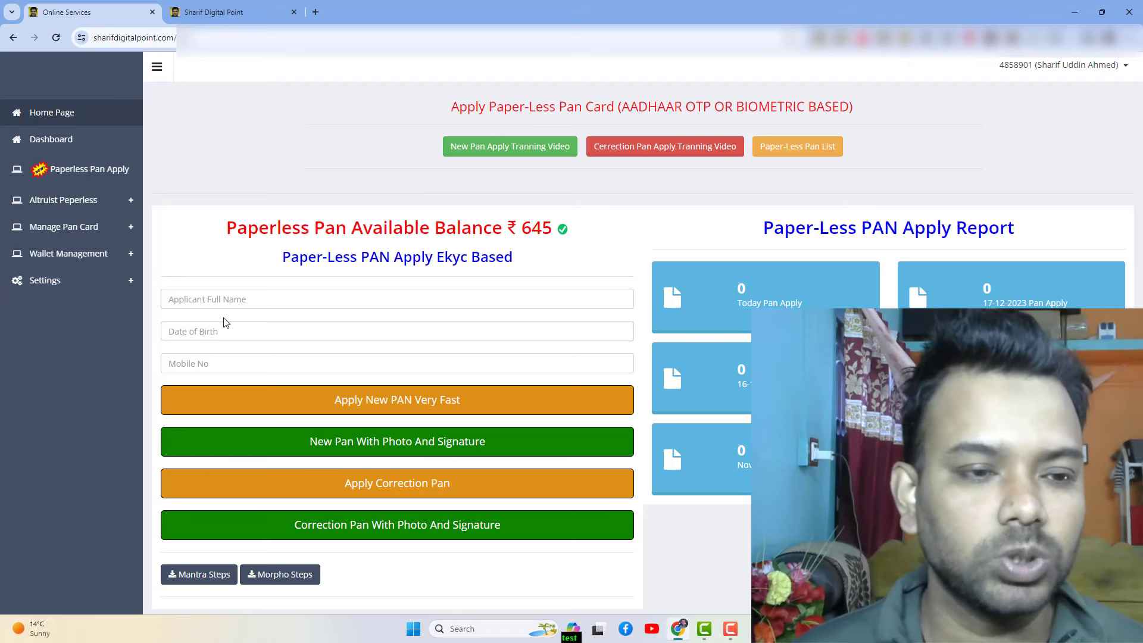
{"action": "scroll", "coordinate": [226, 322], "scroll_direction": "down", "scroll_amount": 2}
{"action": "scroll", "coordinate": [69, 322], "scroll_direction": "up", "scroll_amount": 1}
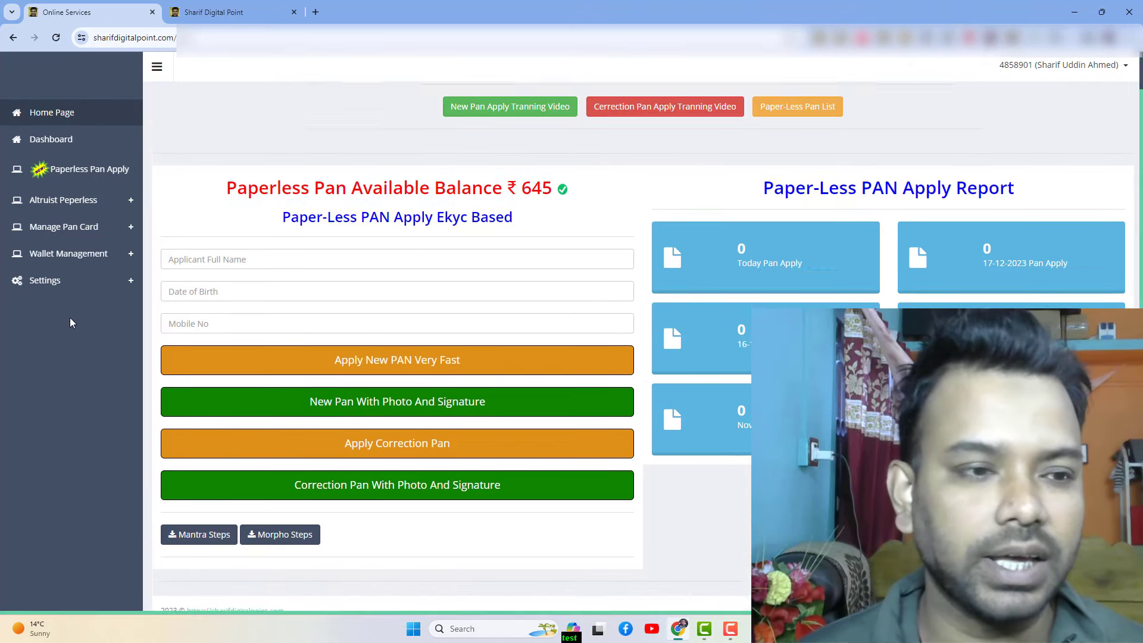
{"action": "scroll", "coordinate": [70, 322], "scroll_direction": "up", "scroll_amount": 1}
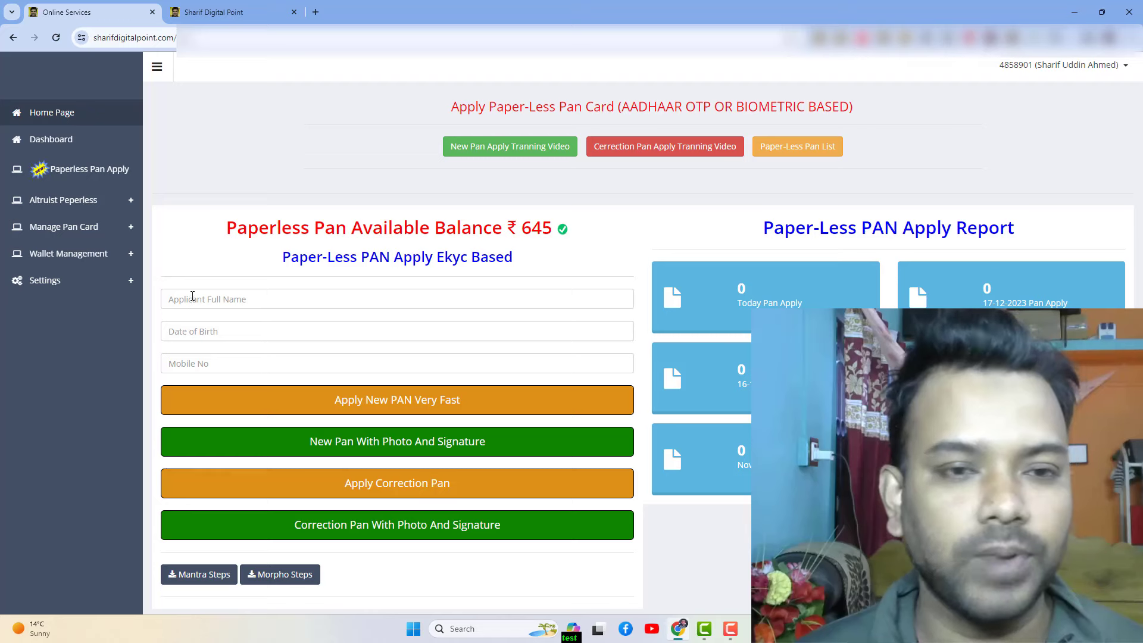
{"action": "scroll", "coordinate": [384, 297], "scroll_direction": "down", "scroll_amount": 2}
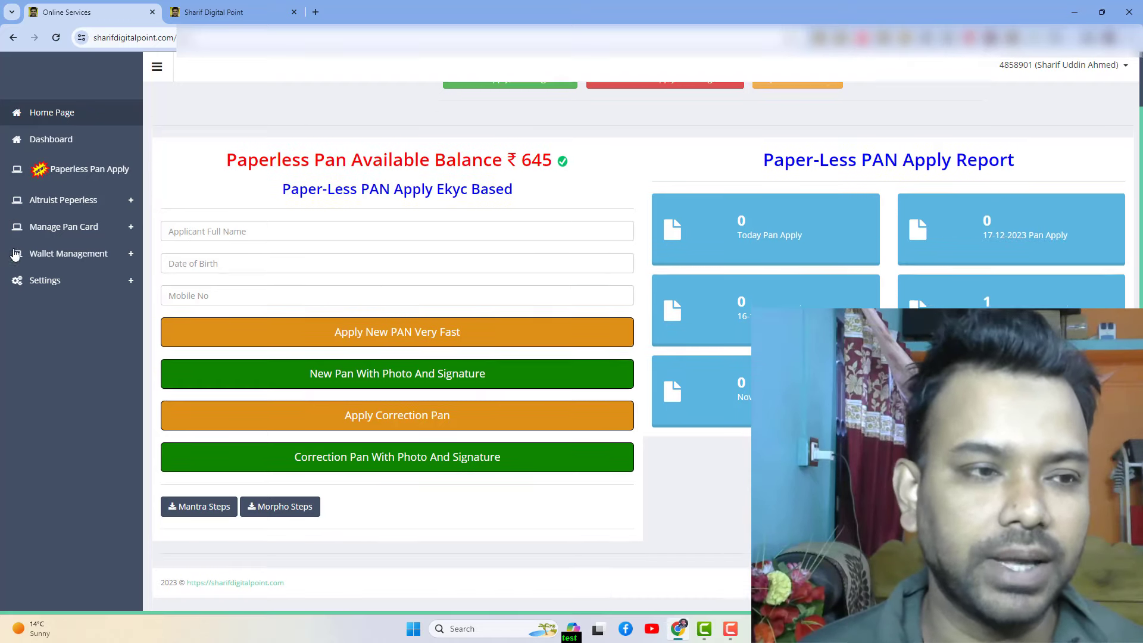
{"action": "left_click", "coordinate": [69, 253]}
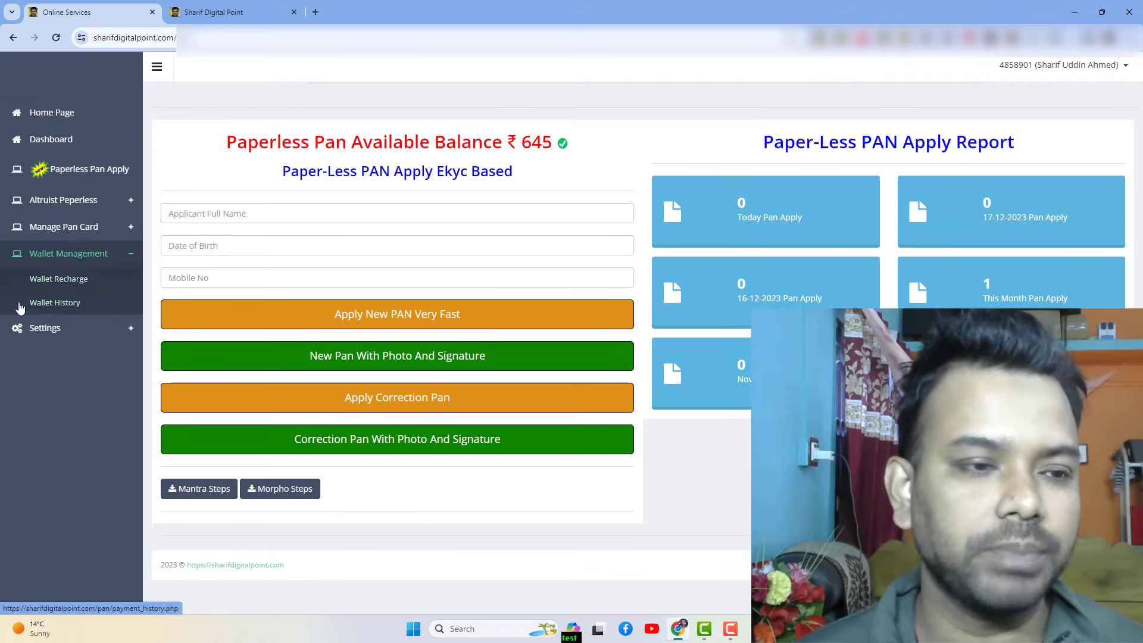
{"action": "left_click", "coordinate": [49, 280]}
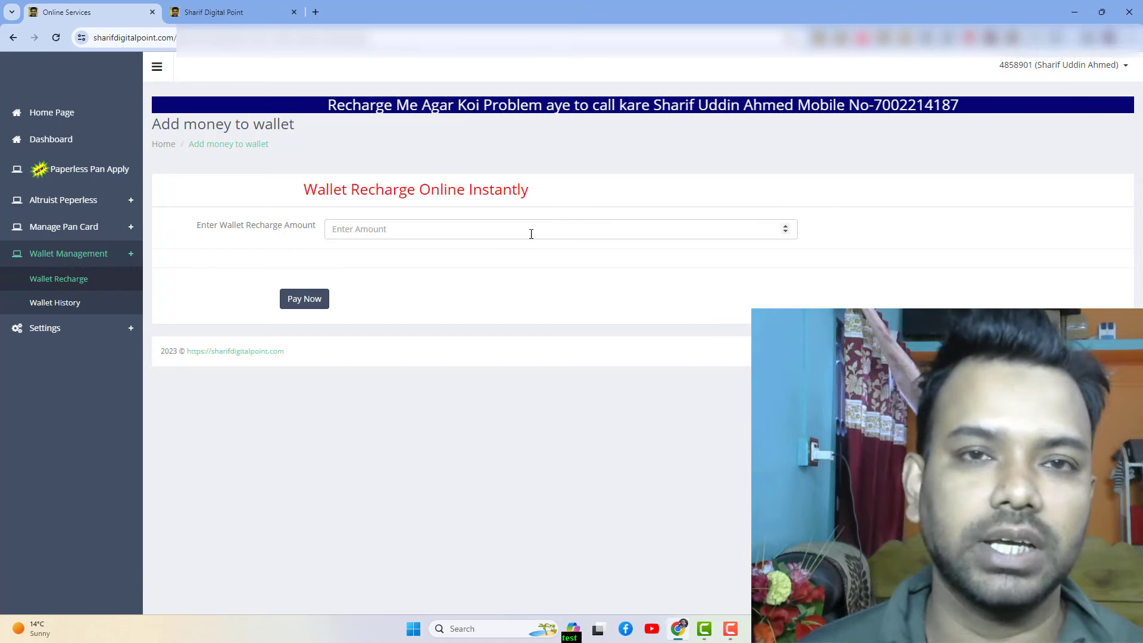
{"action": "left_click", "coordinate": [66, 137]}
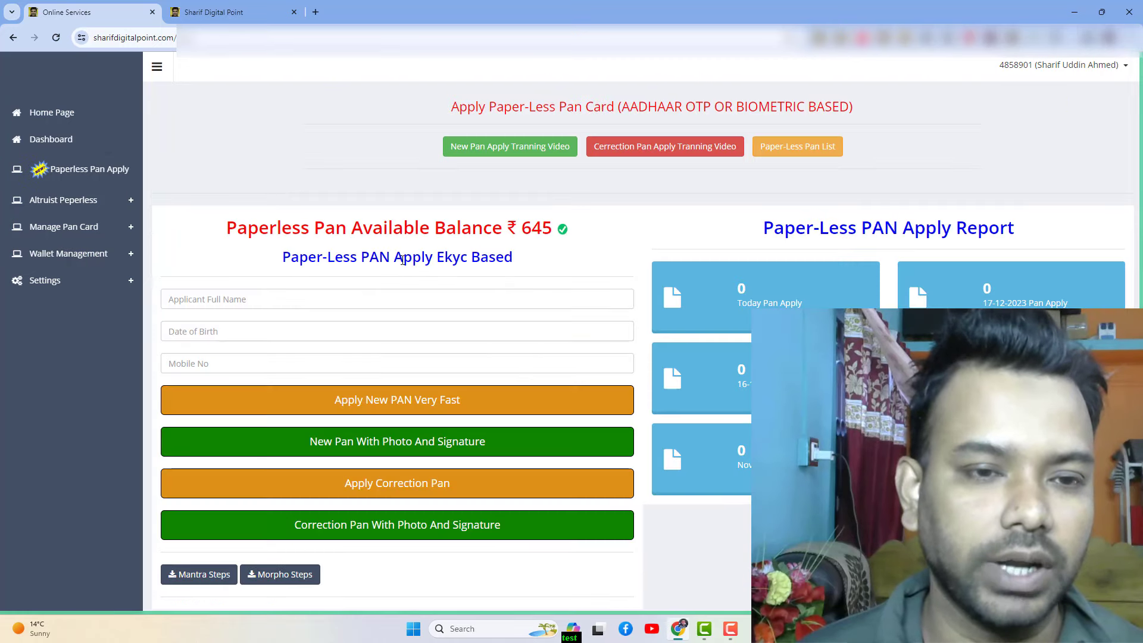
{"action": "left_click_drag", "start_coordinate": [227, 229], "coordinate": [595, 216]}
{"action": "left_click", "coordinate": [595, 216]}
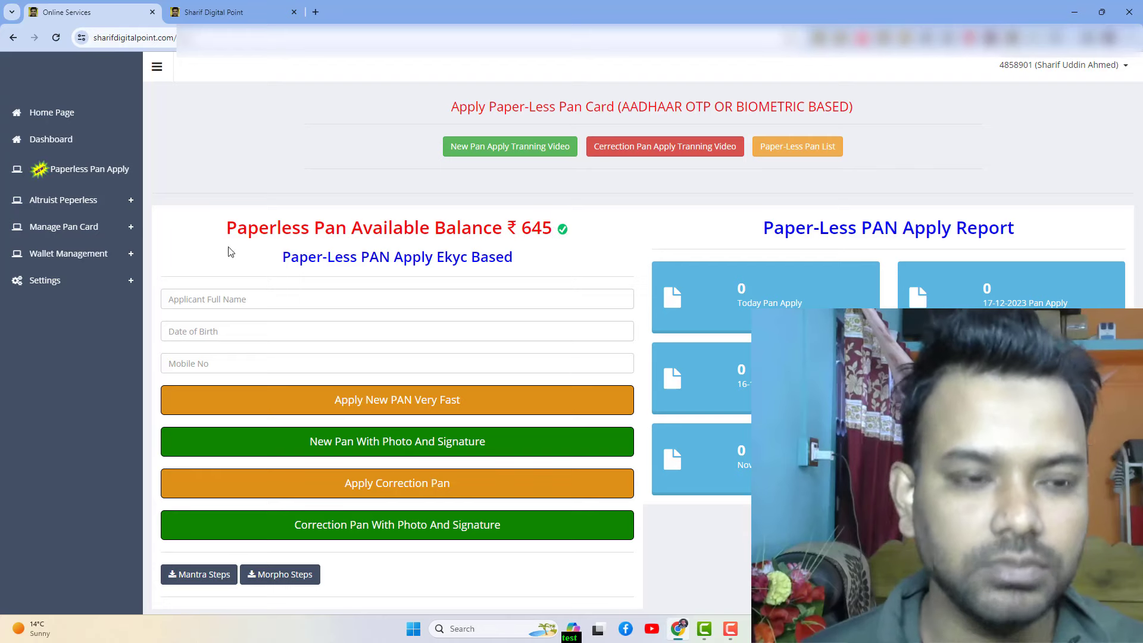
{"action": "scroll", "coordinate": [215, 286], "scroll_direction": "down", "scroll_amount": 1}
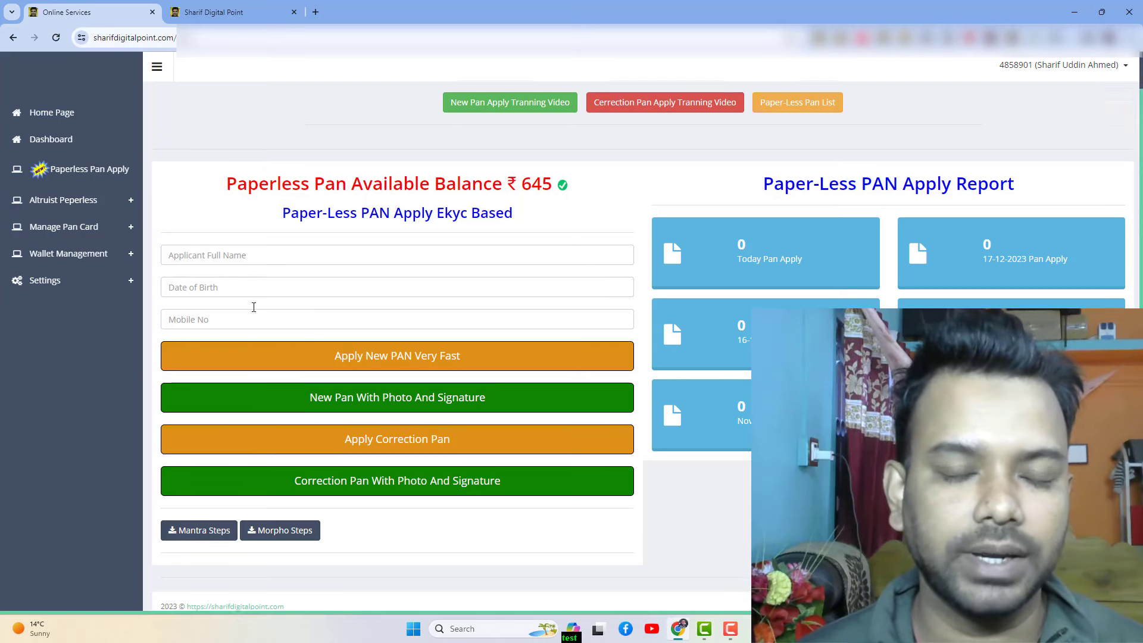
{"action": "scroll", "coordinate": [265, 316], "scroll_direction": "down", "scroll_amount": 2}
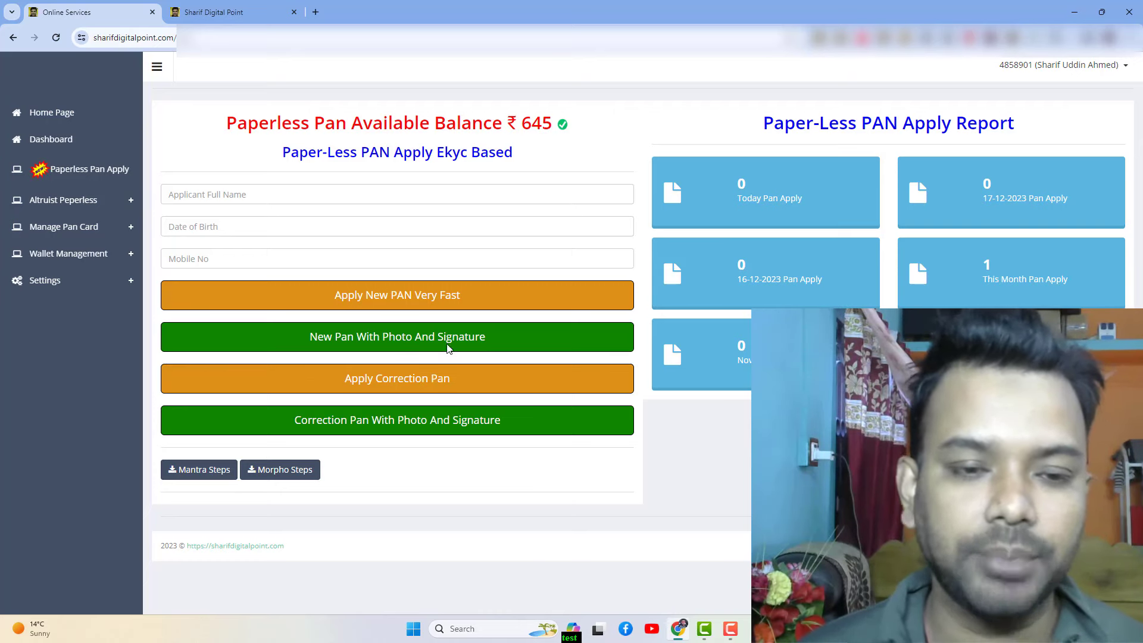
Autofill the applicant's name, birth date and mobile number, then choose Correction Pan With Photo And Signature.
{"action": "left_click", "coordinate": [230, 192]}
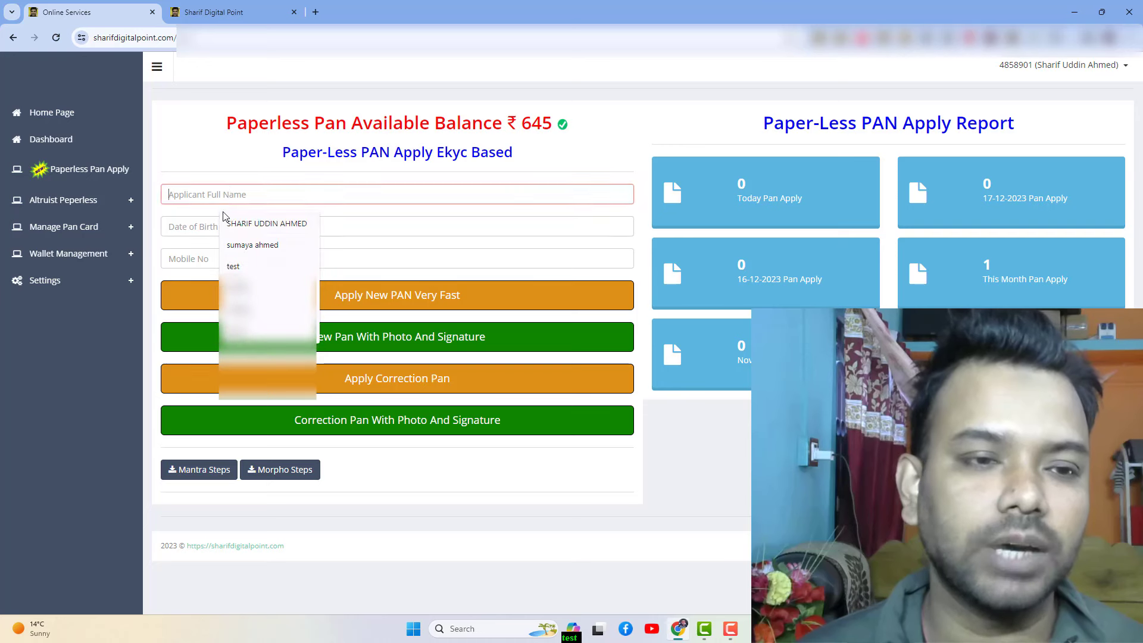
{"action": "left_click", "coordinate": [232, 224]}
{"action": "left_click", "coordinate": [230, 234]}
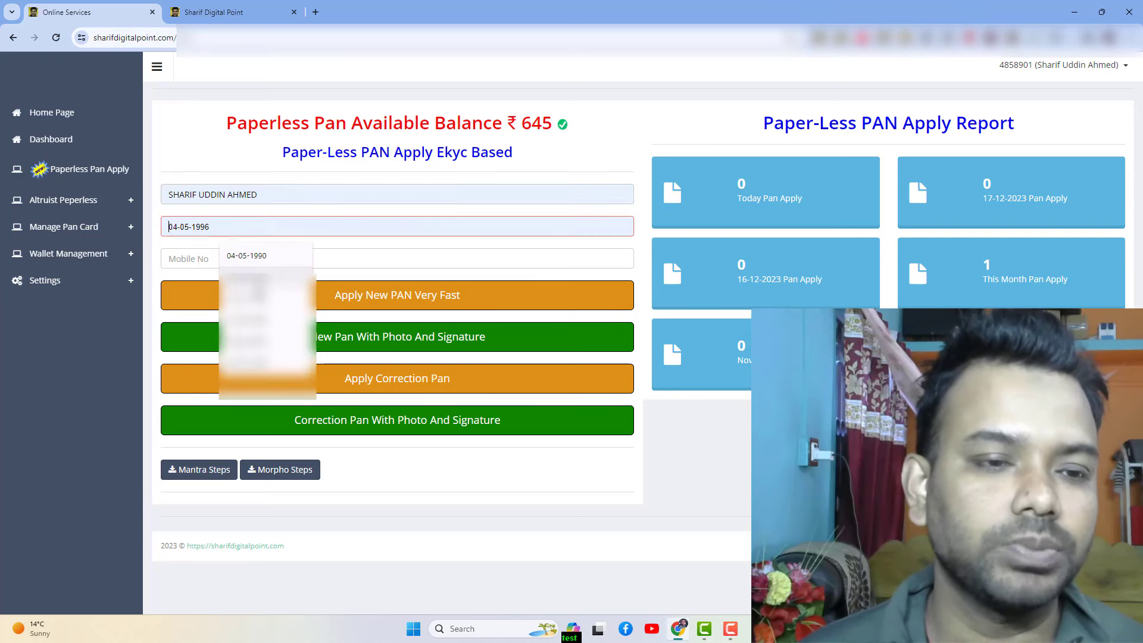
{"action": "left_click", "coordinate": [250, 257]}
{"action": "triple_click", "coordinate": [213, 227]}
{"action": "left_click", "coordinate": [240, 257]}
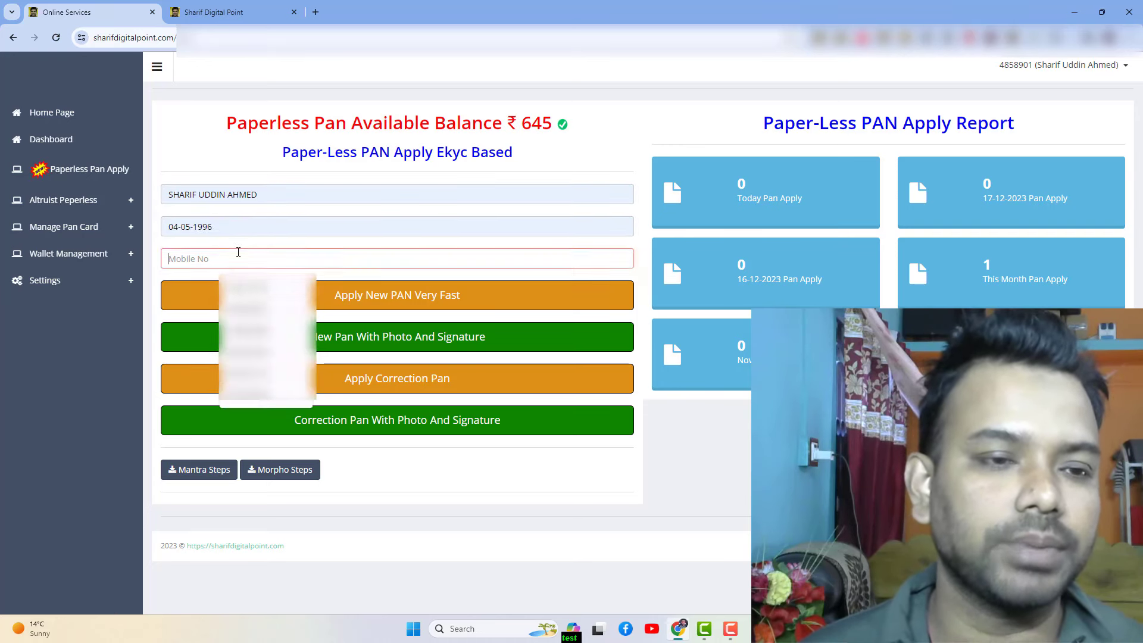
{"action": "left_click", "coordinate": [200, 276]}
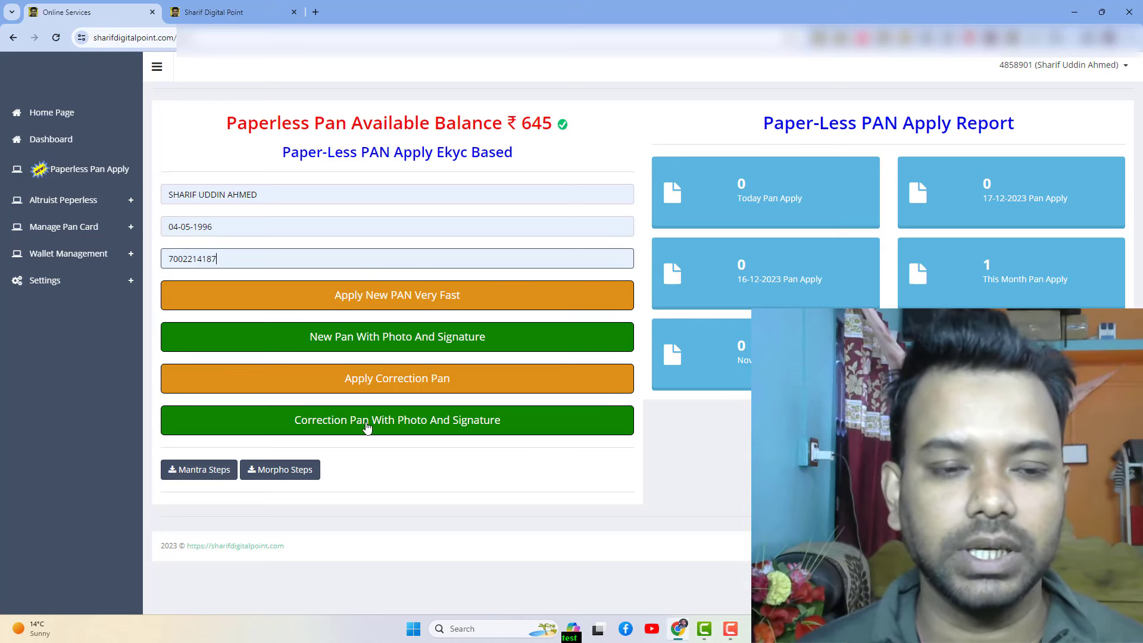
{"action": "left_click", "coordinate": [385, 427]}
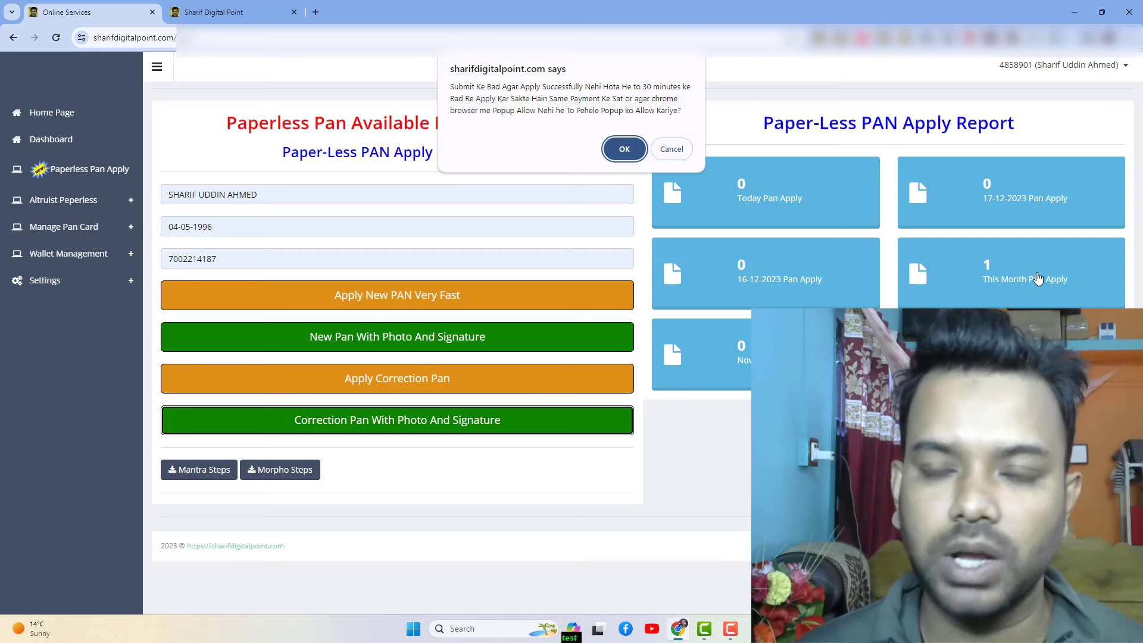
Dismiss the submission notice, retry Correction Pan With Photo And Signature, and accept the confirm popup.
{"action": "left_click", "coordinate": [671, 150]}
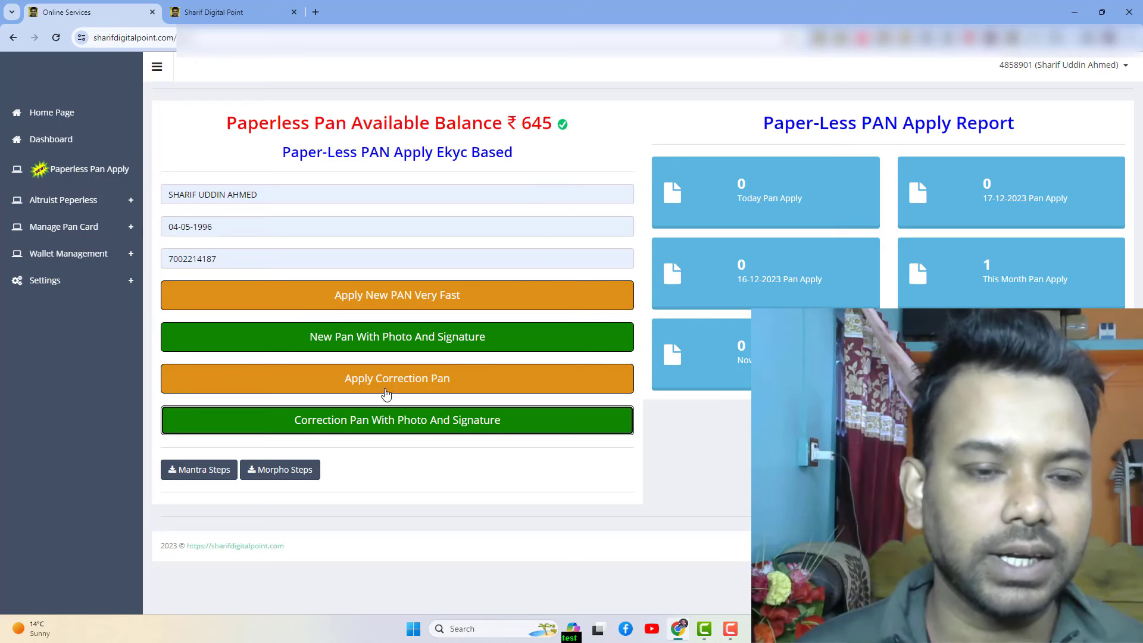
{"action": "left_click", "coordinate": [391, 427]}
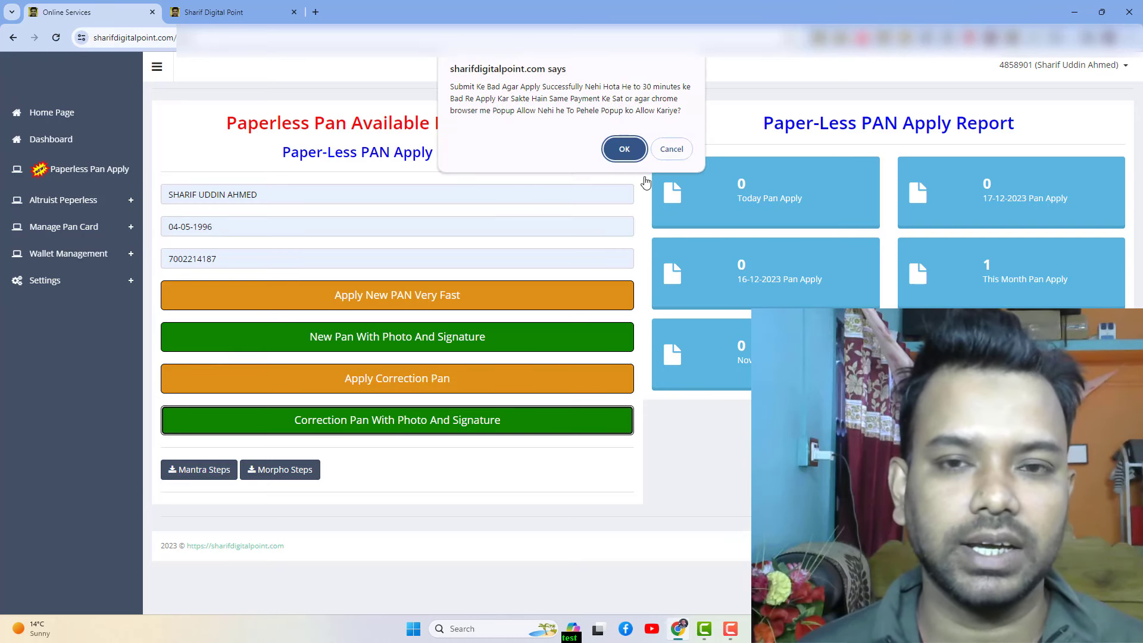
{"action": "left_click", "coordinate": [624, 150]}
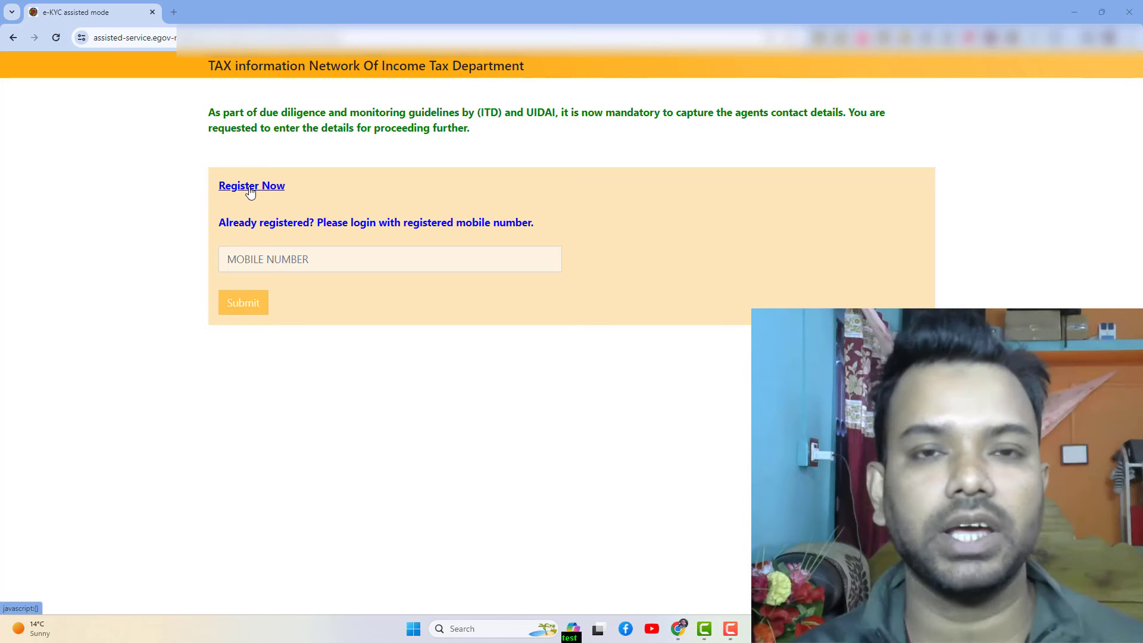
{"action": "left_click", "coordinate": [250, 189]}
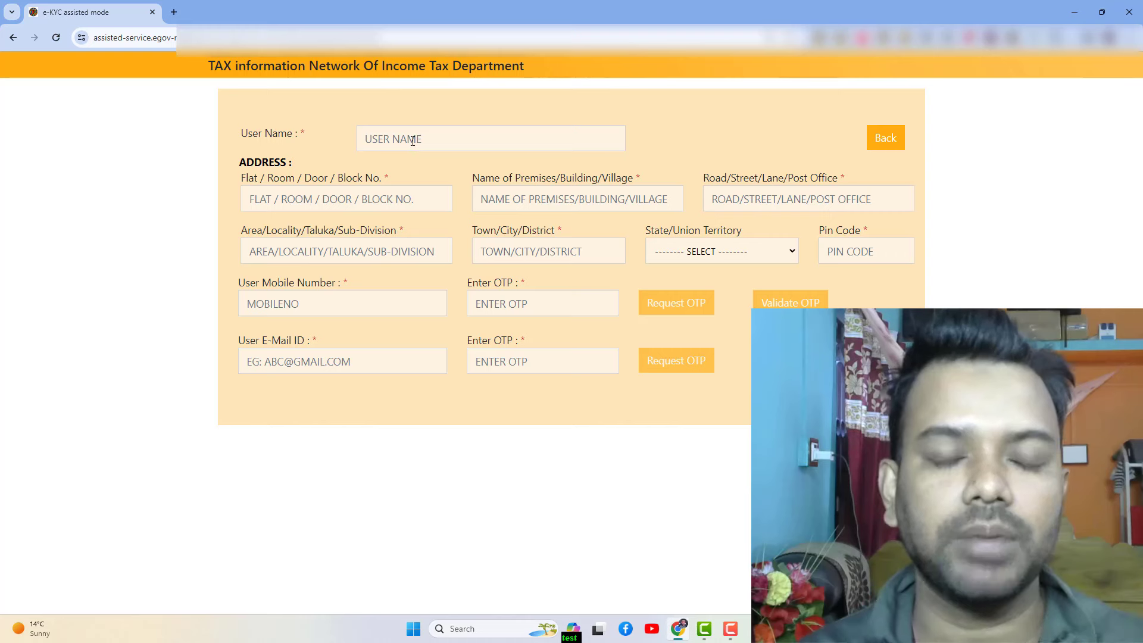
{"action": "left_click", "coordinate": [416, 140]}
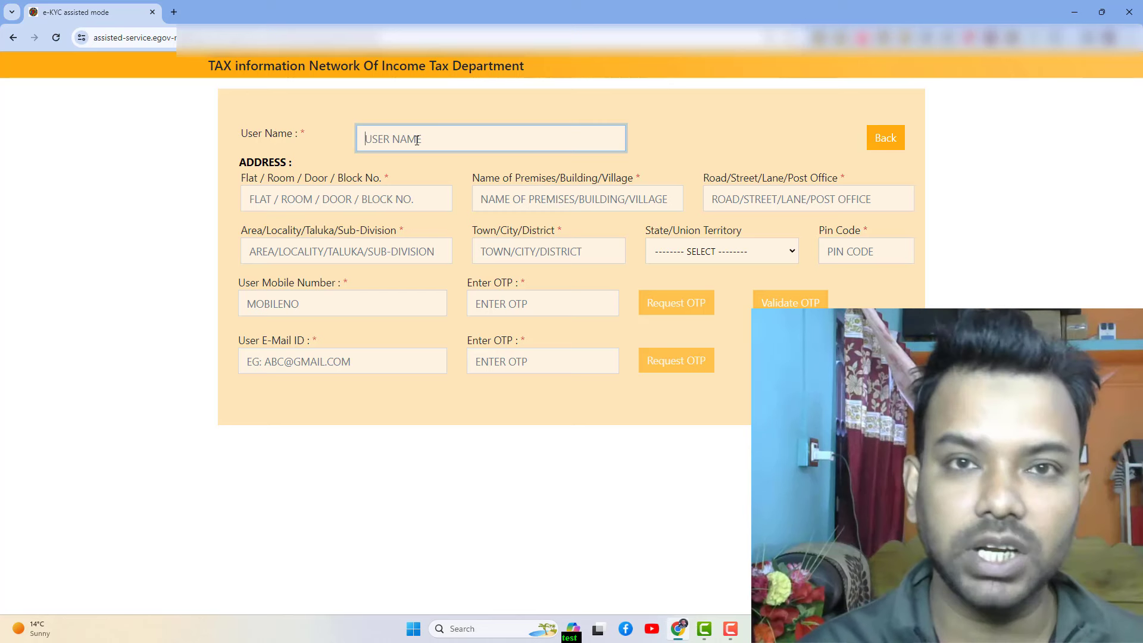
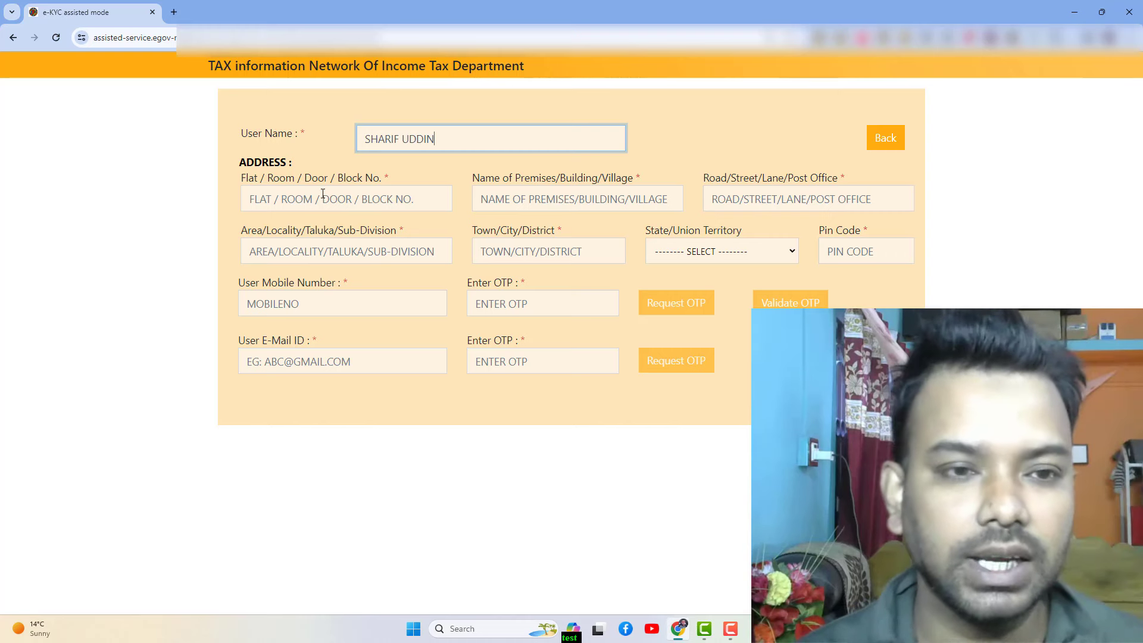
{"action": "left_click", "coordinate": [327, 202]}
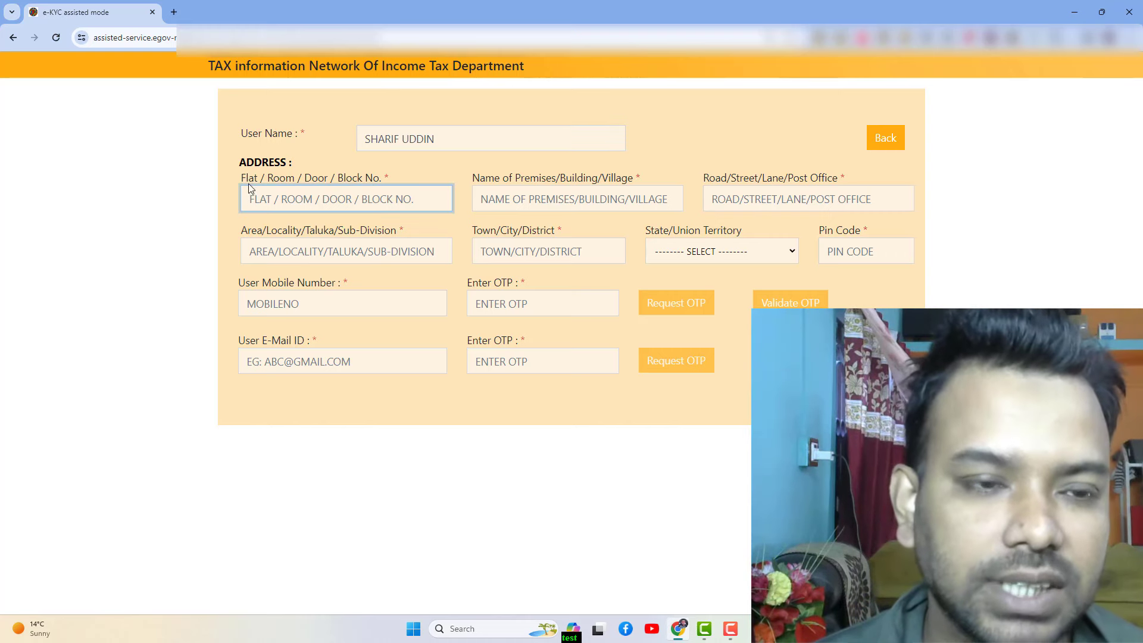
{"action": "left_click_drag", "start_coordinate": [249, 186], "coordinate": [321, 179]}
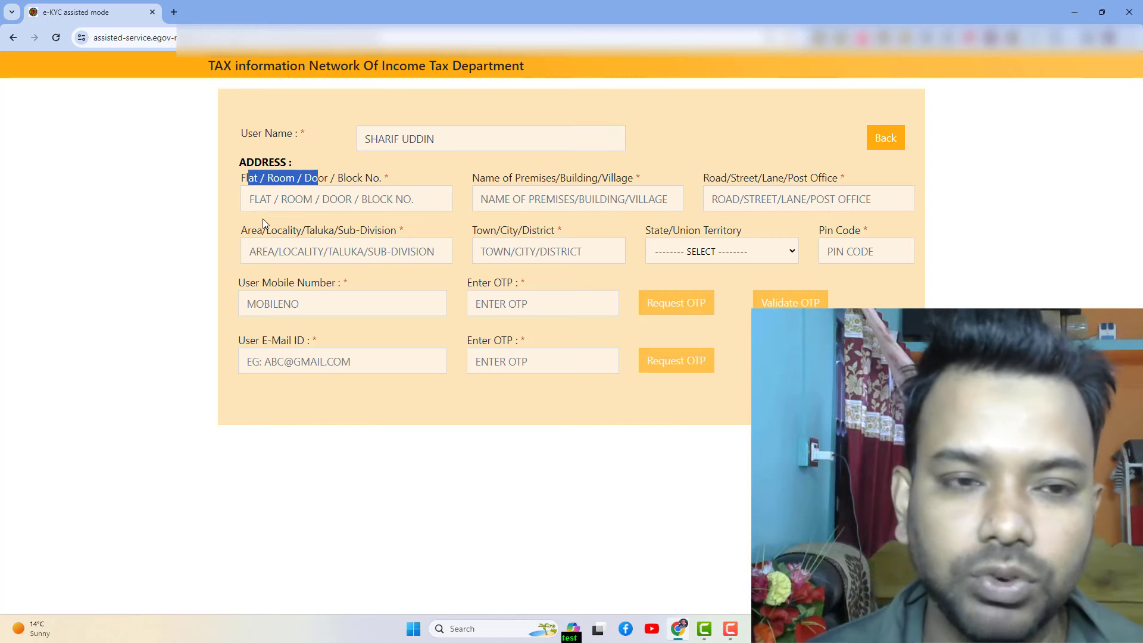
{"action": "left_click", "coordinate": [307, 196]}
{"action": "triple_click", "coordinate": [316, 177]}
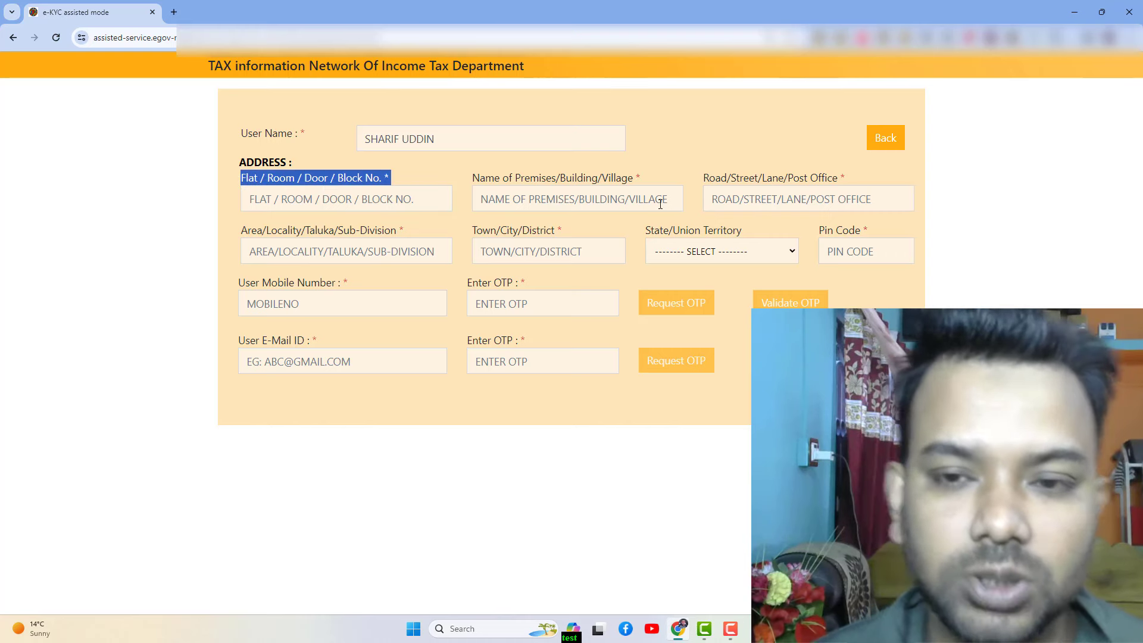
{"action": "left_click", "coordinate": [280, 310]}
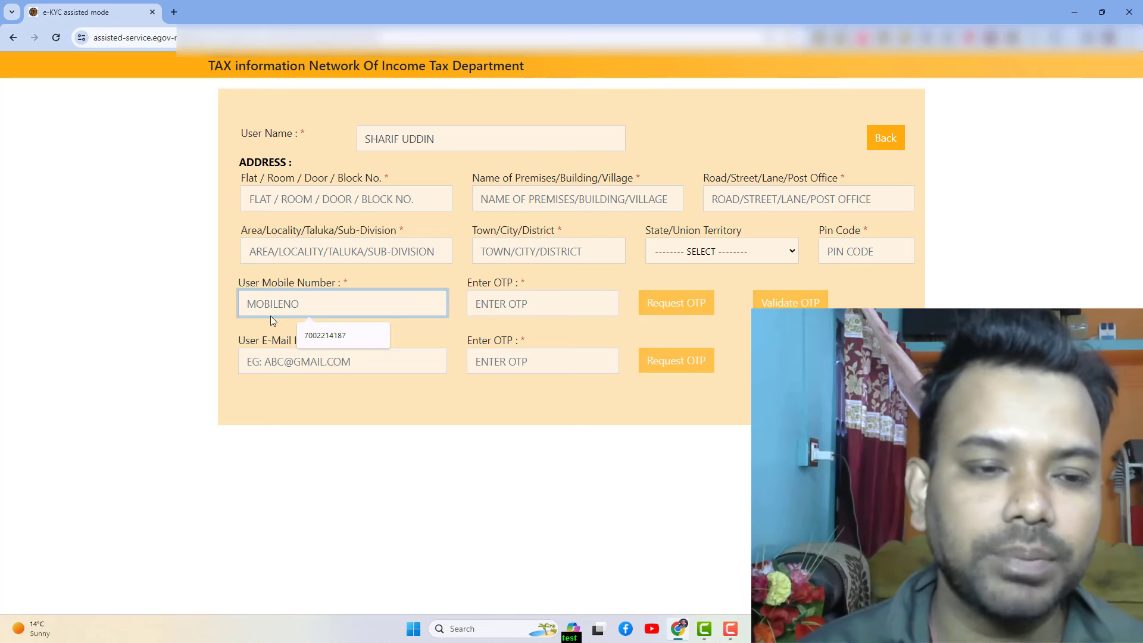
{"action": "left_click", "coordinate": [309, 325]}
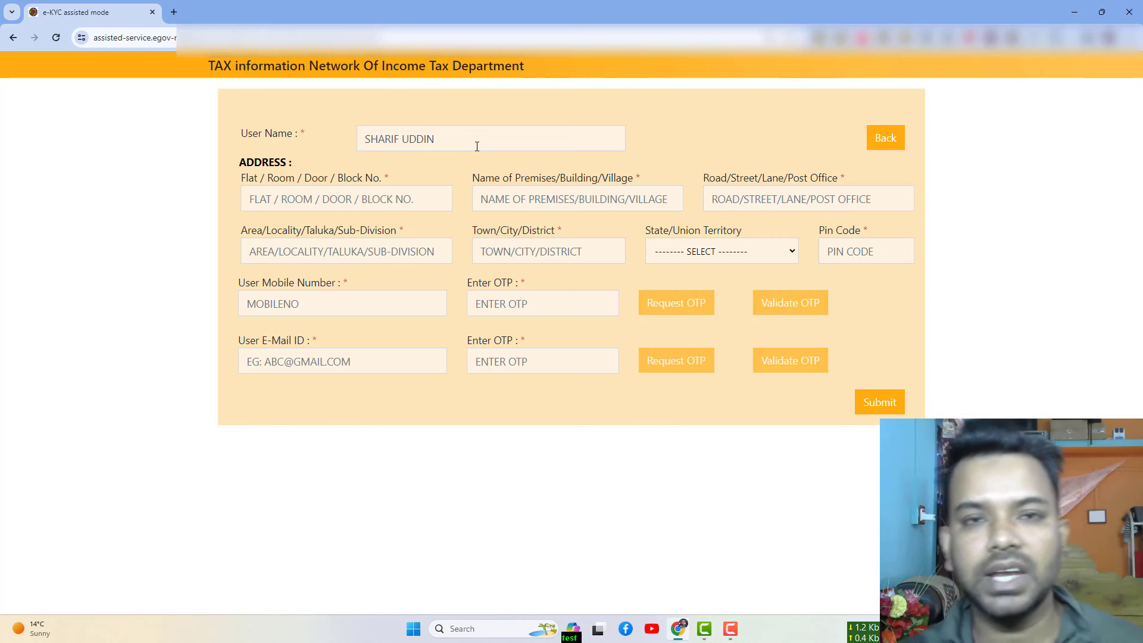
{"action": "left_click", "coordinate": [886, 140]}
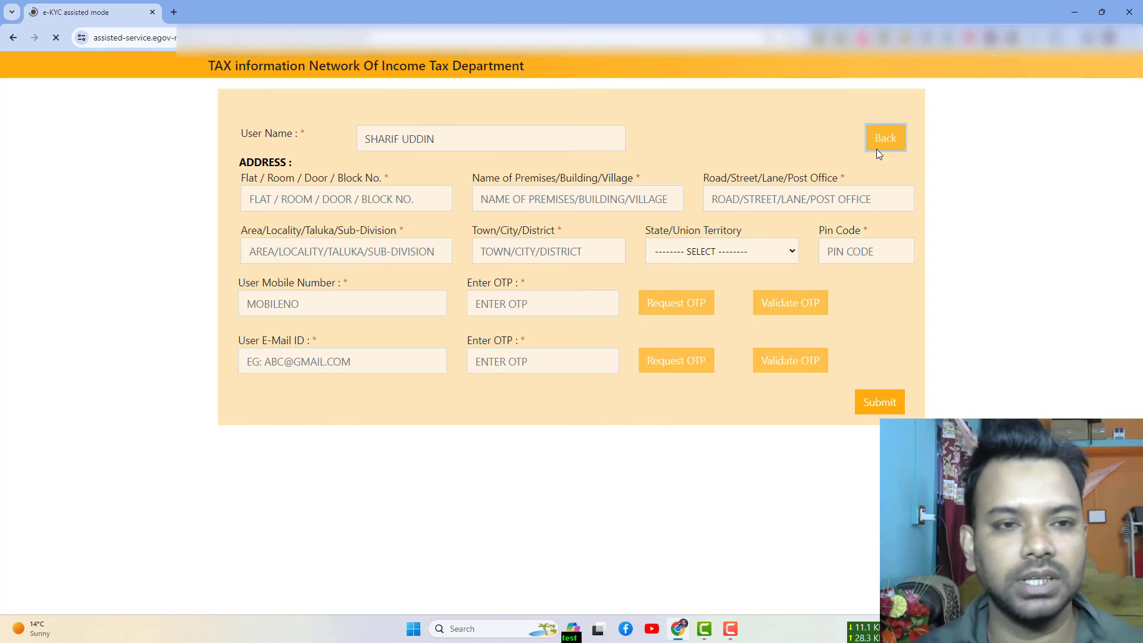
Enter the registered mobile number and request an OTP.
{"action": "left_click", "coordinate": [305, 254]}
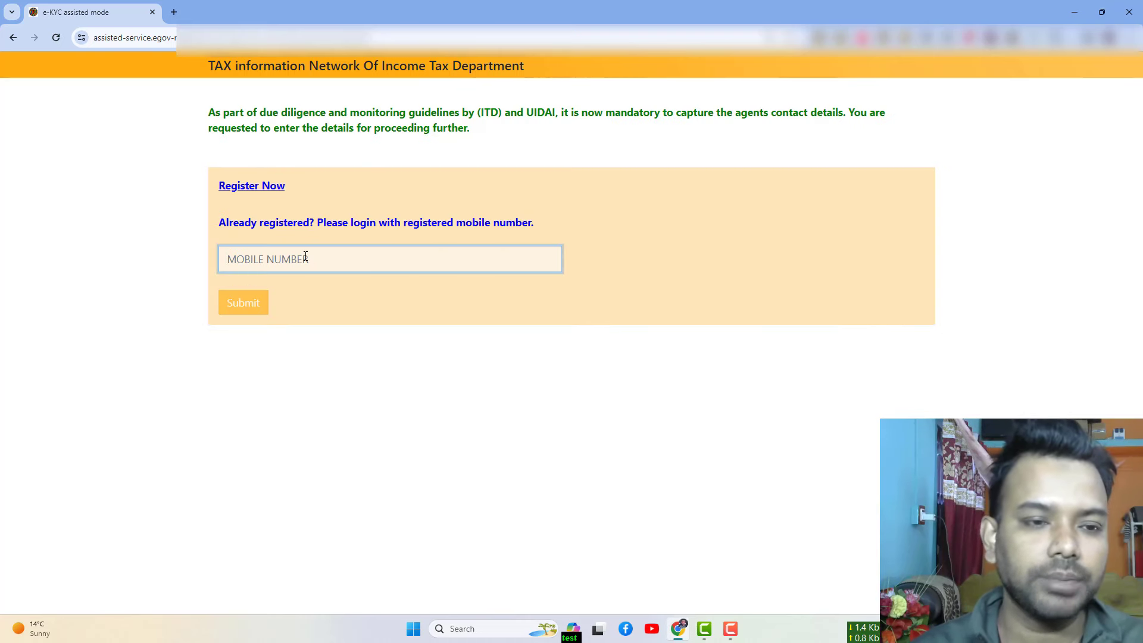
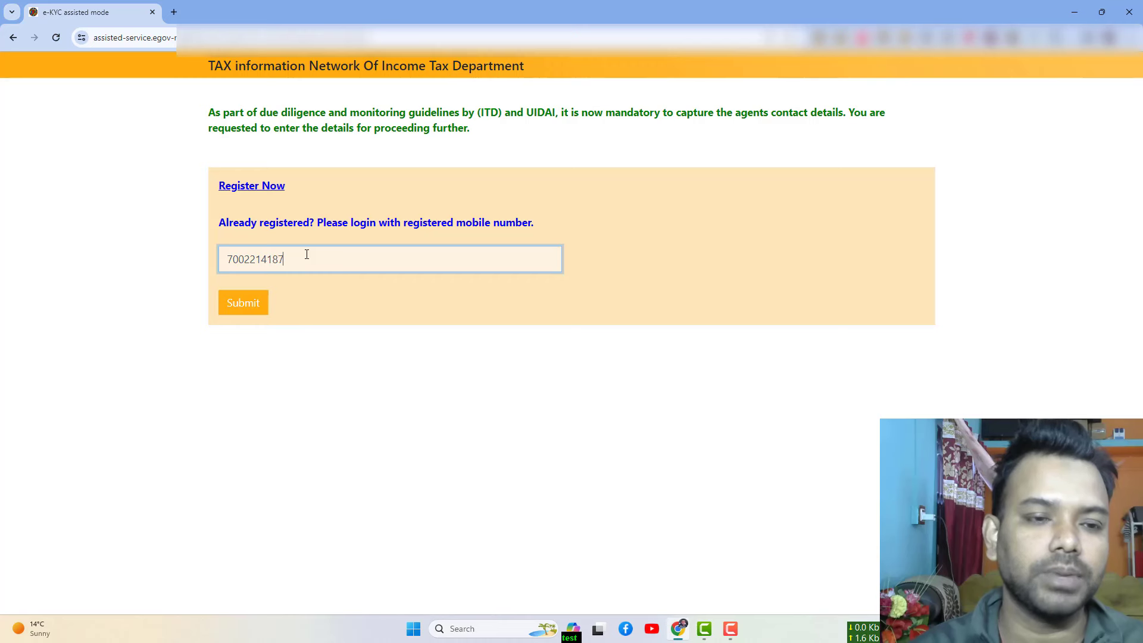
{"action": "left_click", "coordinate": [260, 316]}
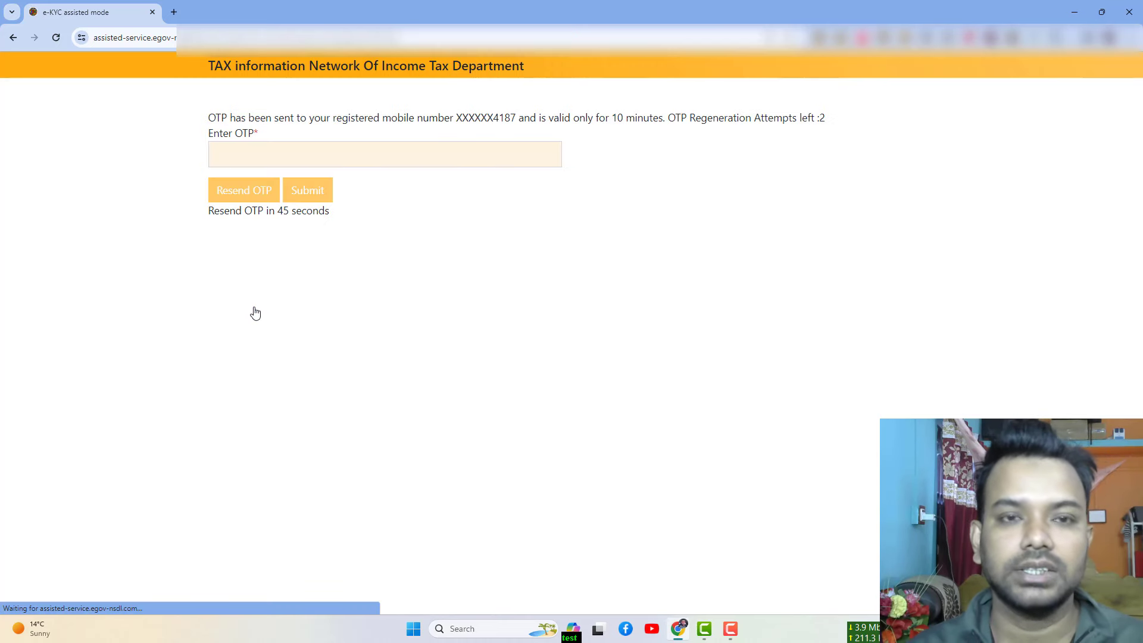
Enter the received OTP and submit it to log in.
{"action": "left_click", "coordinate": [311, 150]}
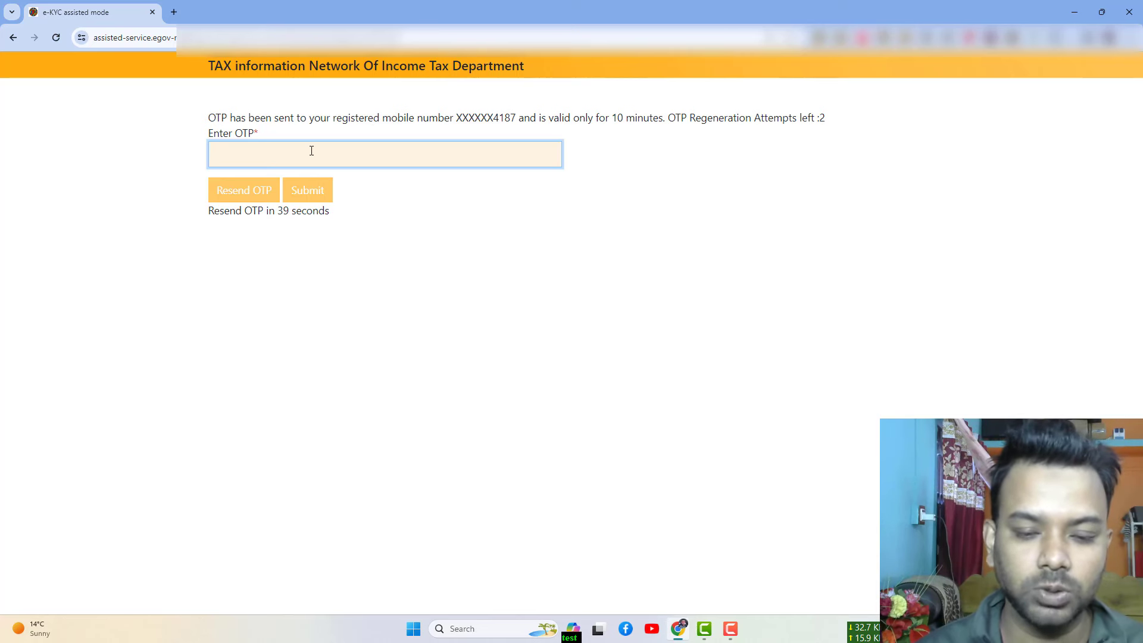
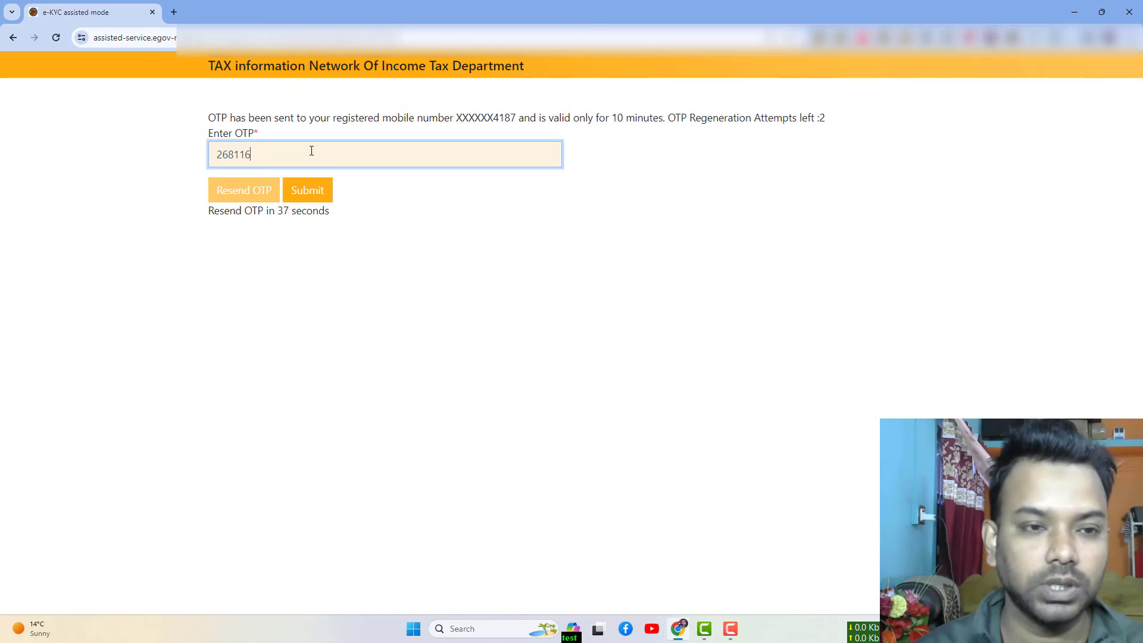
{"action": "left_click", "coordinate": [309, 188]}
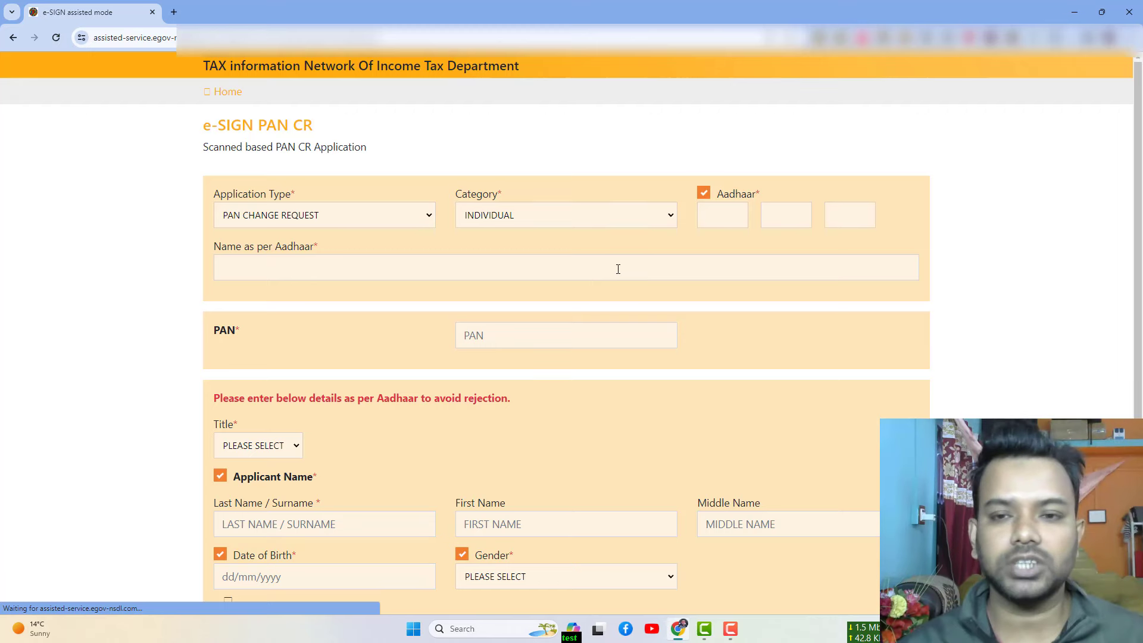
Enter the Name as per Aadhaar and the Aadhaar number on the e-SIGN PAN CR form, then submit.
{"action": "scroll", "coordinate": [613, 281], "scroll_direction": "down", "scroll_amount": 2}
{"action": "scroll", "coordinate": [613, 287], "scroll_direction": "up", "scroll_amount": 2}
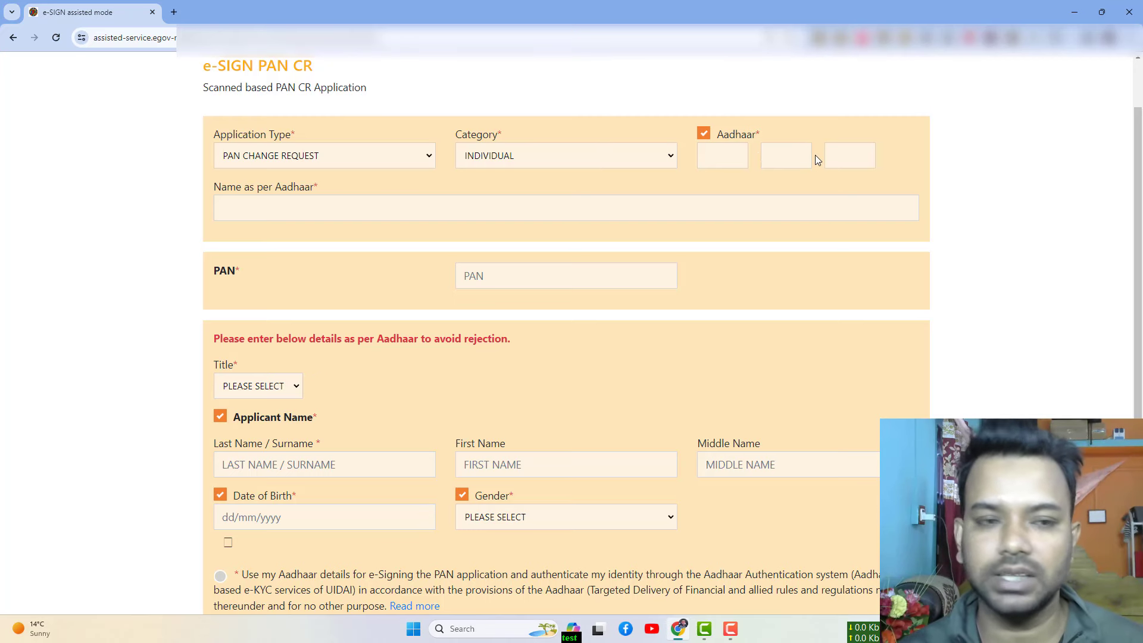
{"action": "left_click", "coordinate": [258, 210]}
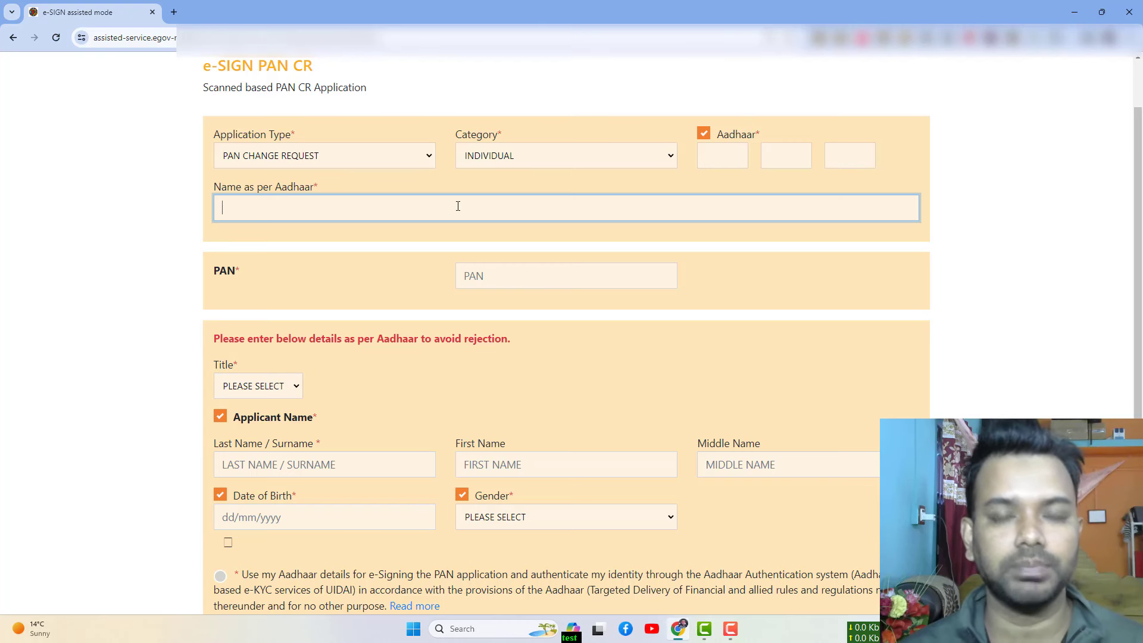
{"action": "left_click", "coordinate": [722, 156]}
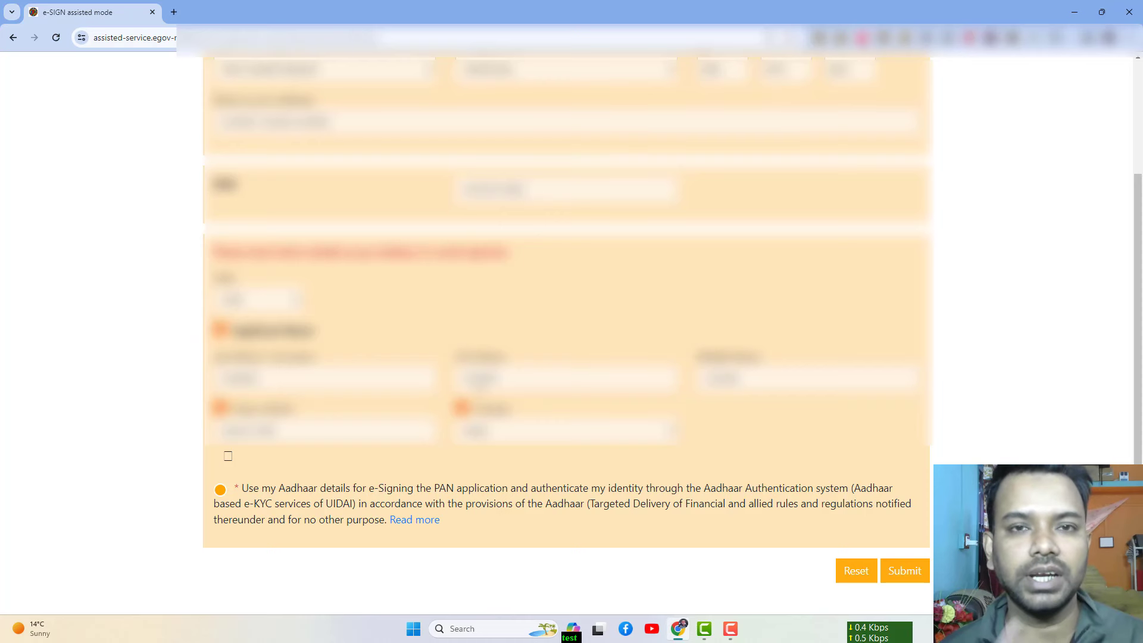
{"action": "left_click", "coordinate": [903, 576]}
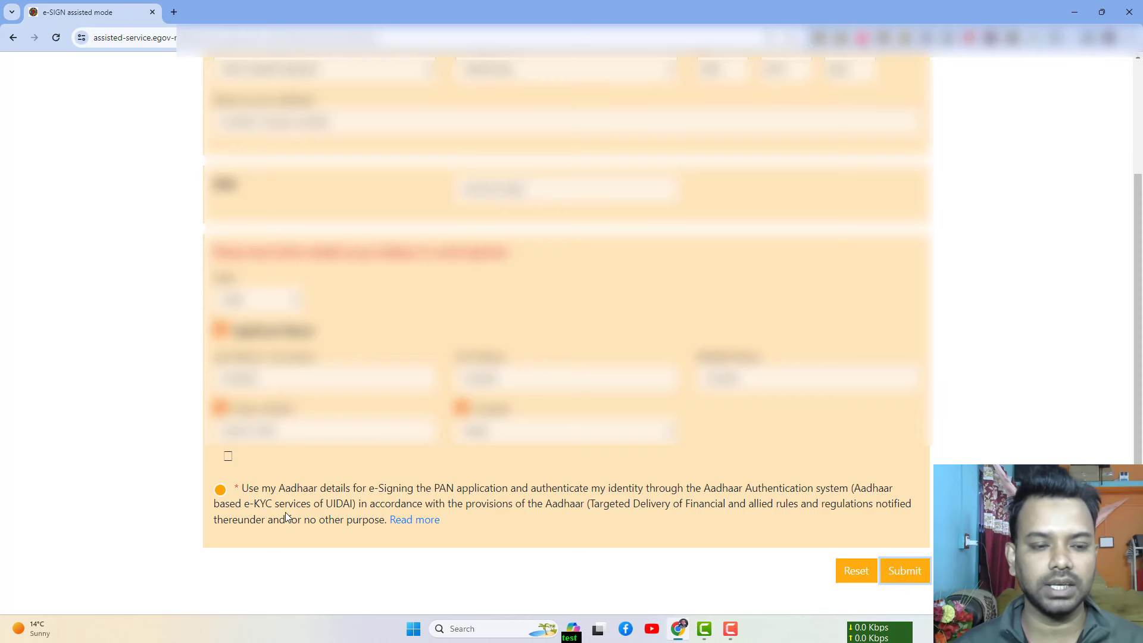
{"action": "left_click", "coordinate": [905, 571]}
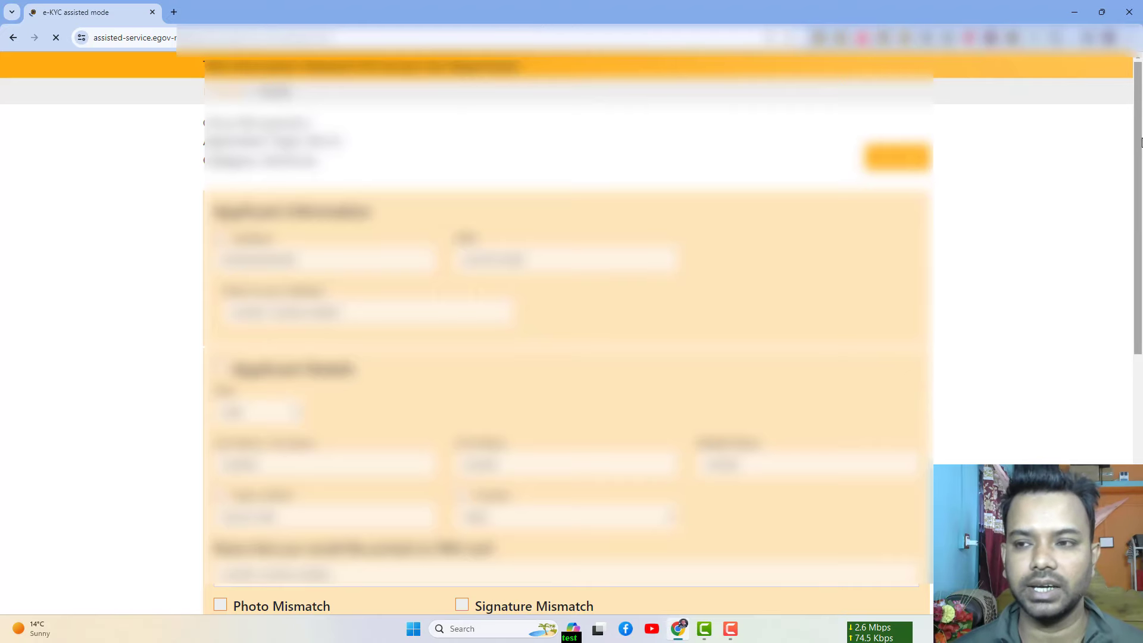
Scroll down the Applicant Information page and move on to Parents Details.
{"action": "mouse_move", "coordinate": [1141, 143]}
{"action": "left_mouse_down"}
{"action": "mouse_move", "coordinate": [1141, 393]}
{"action": "mouse_move", "coordinate": [1141, 143]}
{"action": "left_mouse_up"}
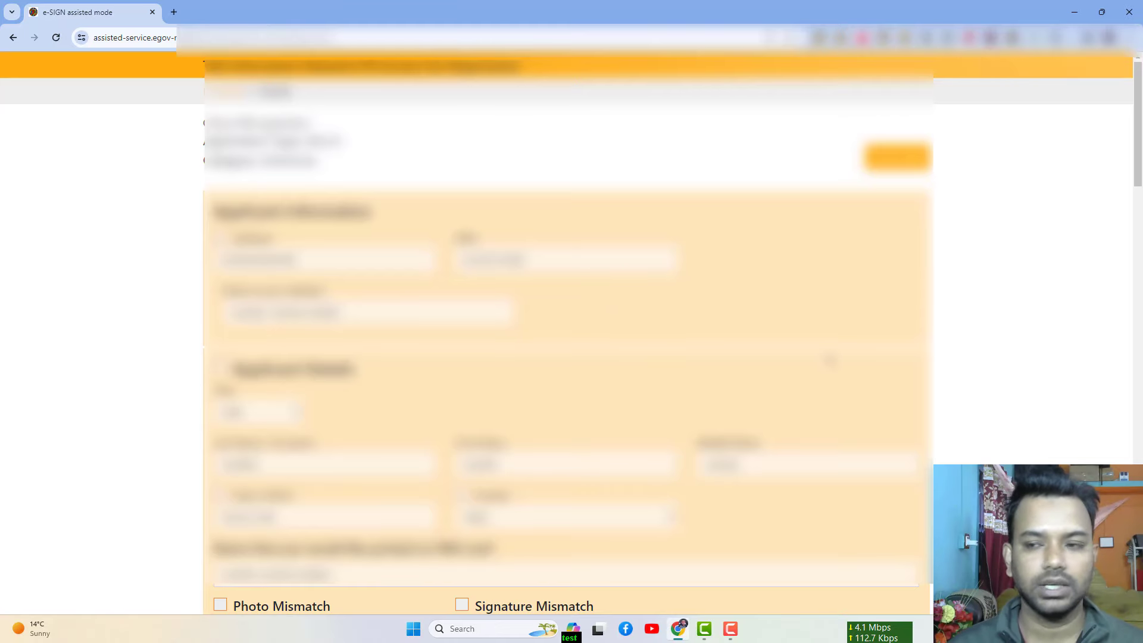
{"action": "left_click_drag", "start_coordinate": [1137, 143], "coordinate": [1138, 105]}
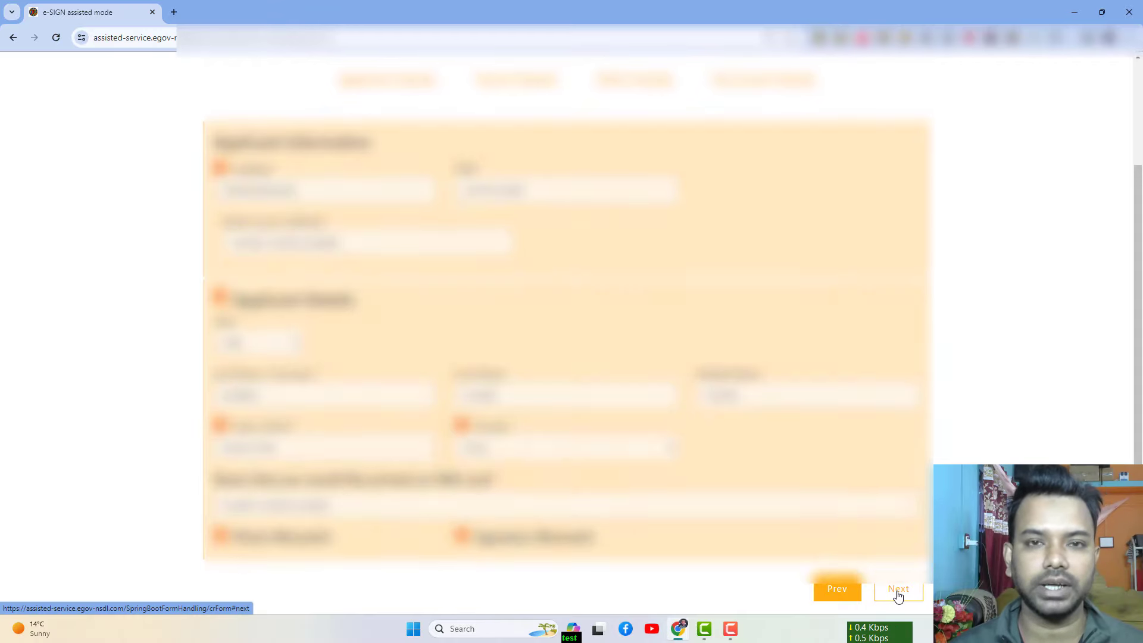
{"action": "left_click", "coordinate": [898, 591]}
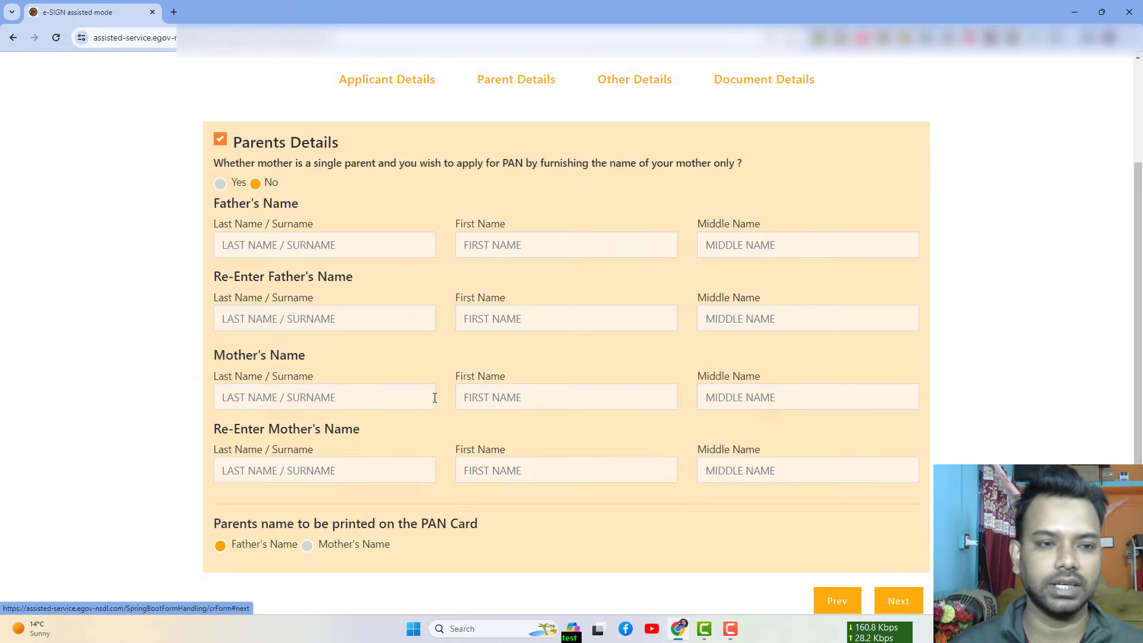
Enter DEMO as the father's surname in both fields, fixing the DENO typo, and continue.
{"action": "left_click", "coordinate": [270, 240]}
{"action": "type", "text": "DEMO"}
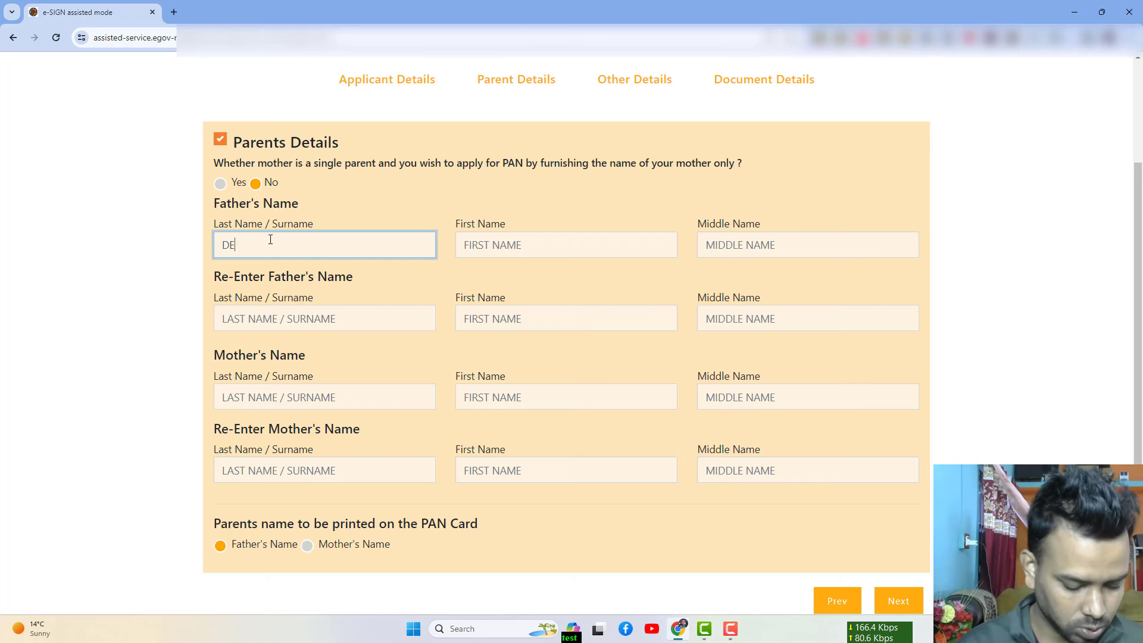
{"action": "left_click", "coordinate": [301, 314]}
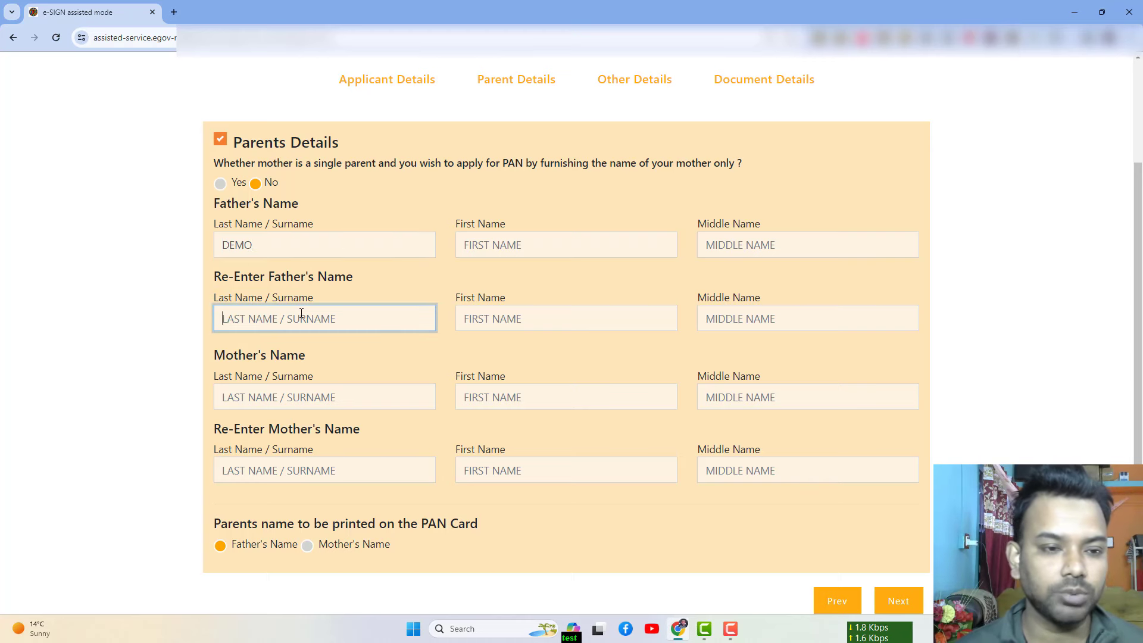
{"action": "type", "text": "DENO"}
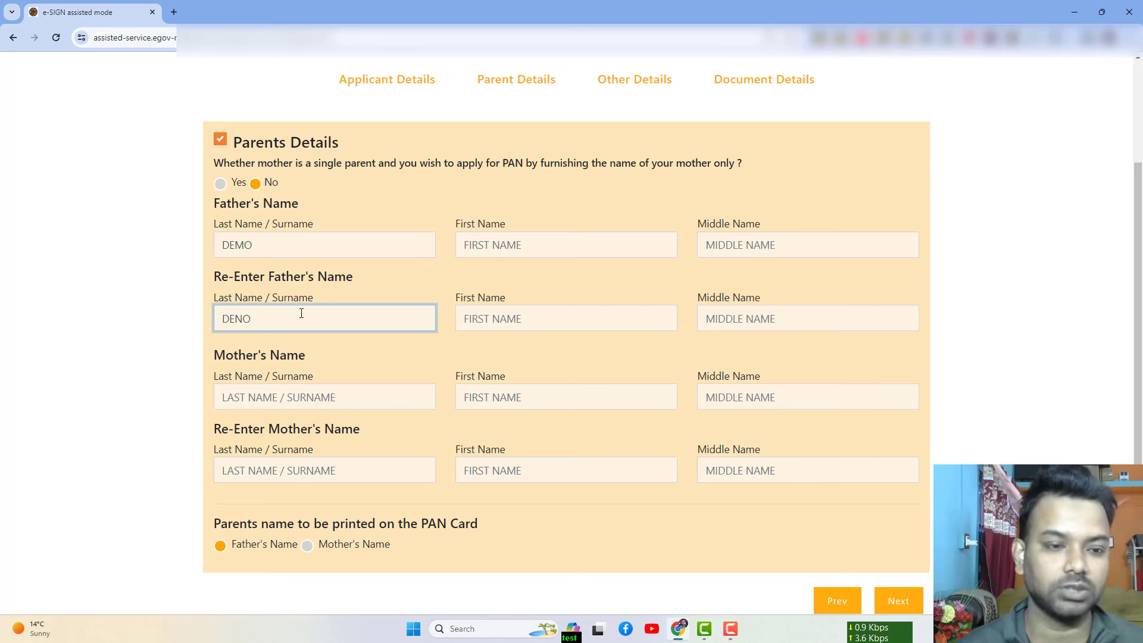
{"action": "key", "text": "BackSpace"}
{"action": "key", "text": "BackSpace"}
{"action": "key", "text": "BackSpace"}
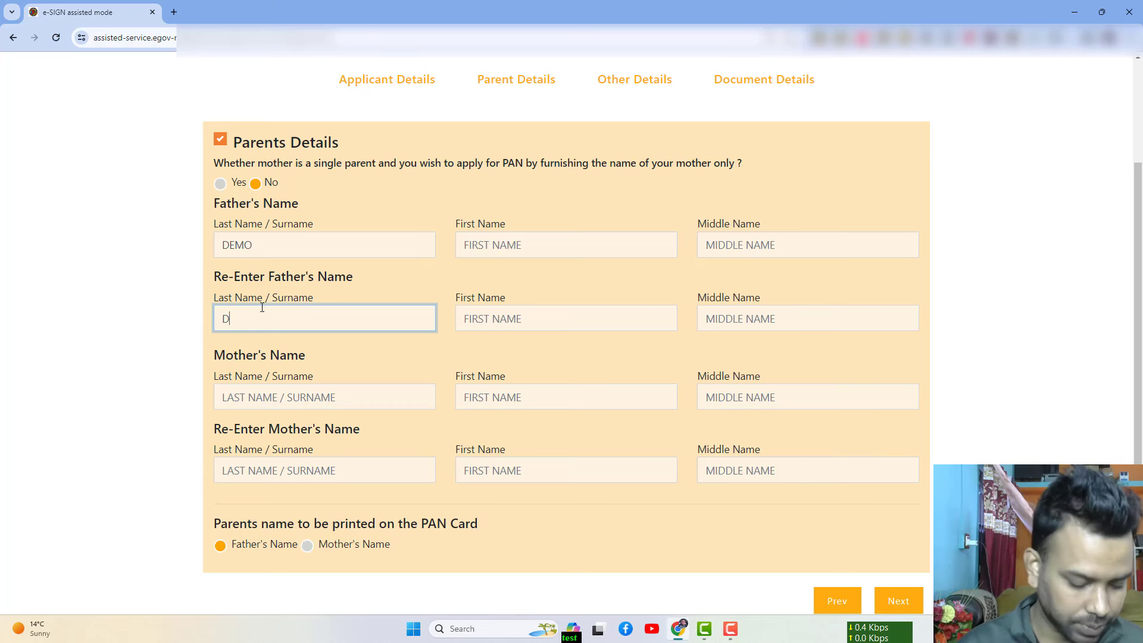
{"action": "type", "text": "DEMOD"}
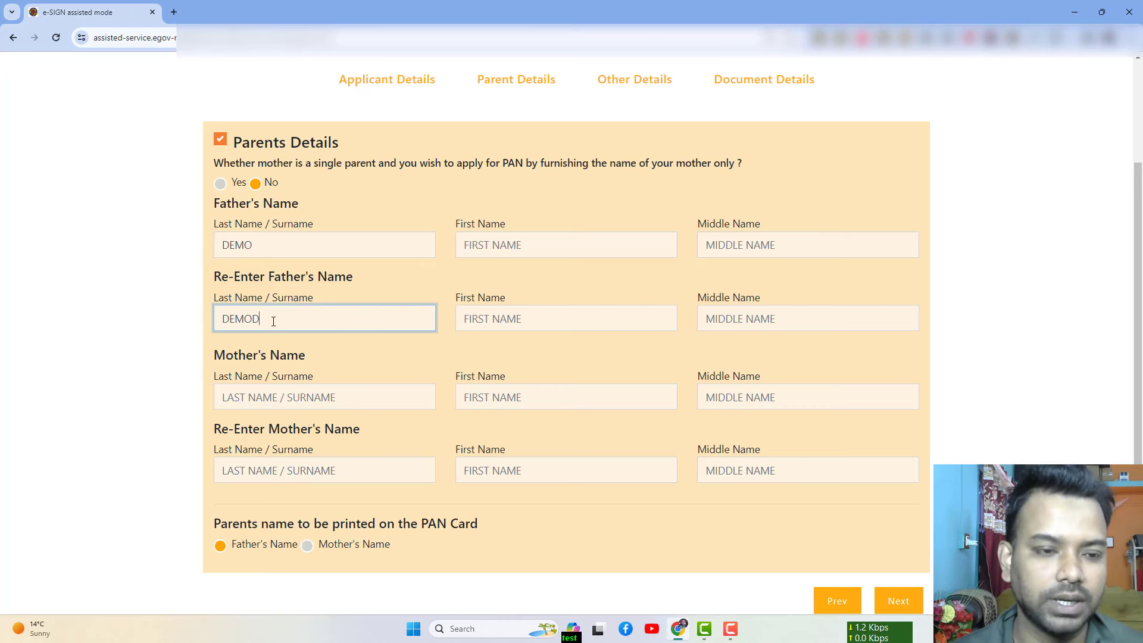
{"action": "key", "text": "Delete"}
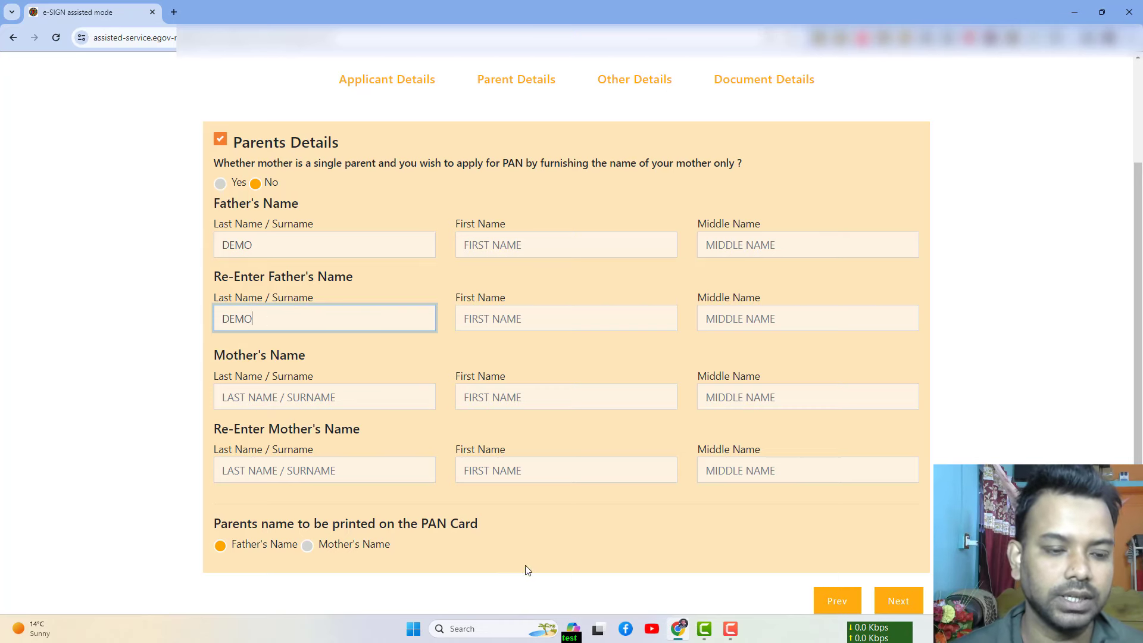
{"action": "left_click", "coordinate": [900, 601]}
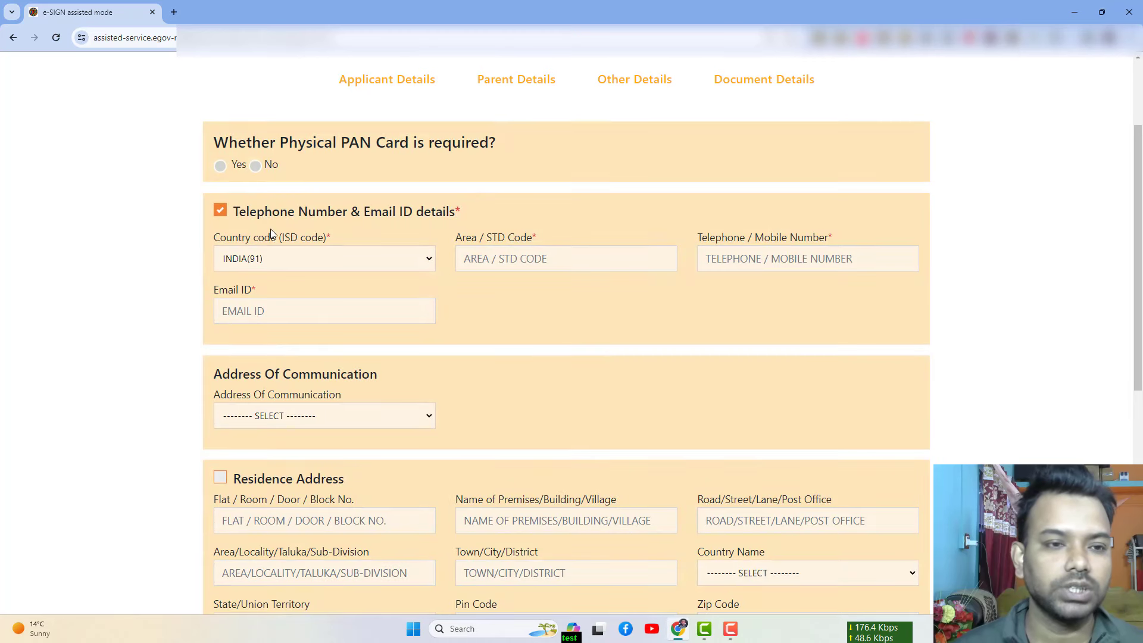
Answer Yes to the physical PAN card question.
{"action": "left_click_drag", "start_coordinate": [214, 141], "coordinate": [376, 137]}
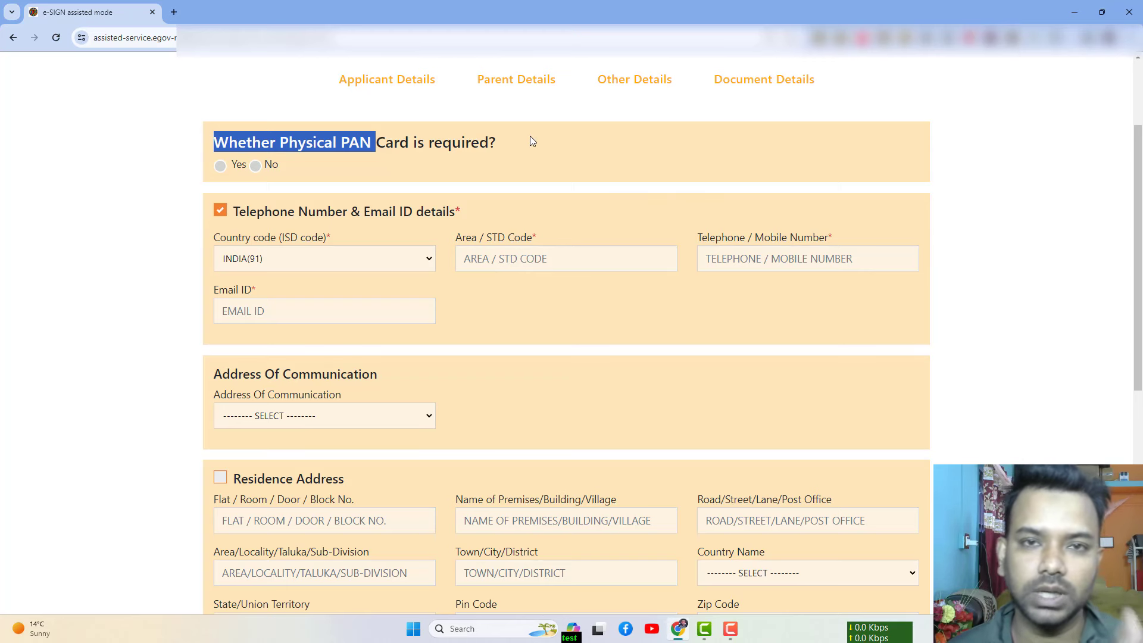
{"action": "left_click", "coordinate": [509, 132]}
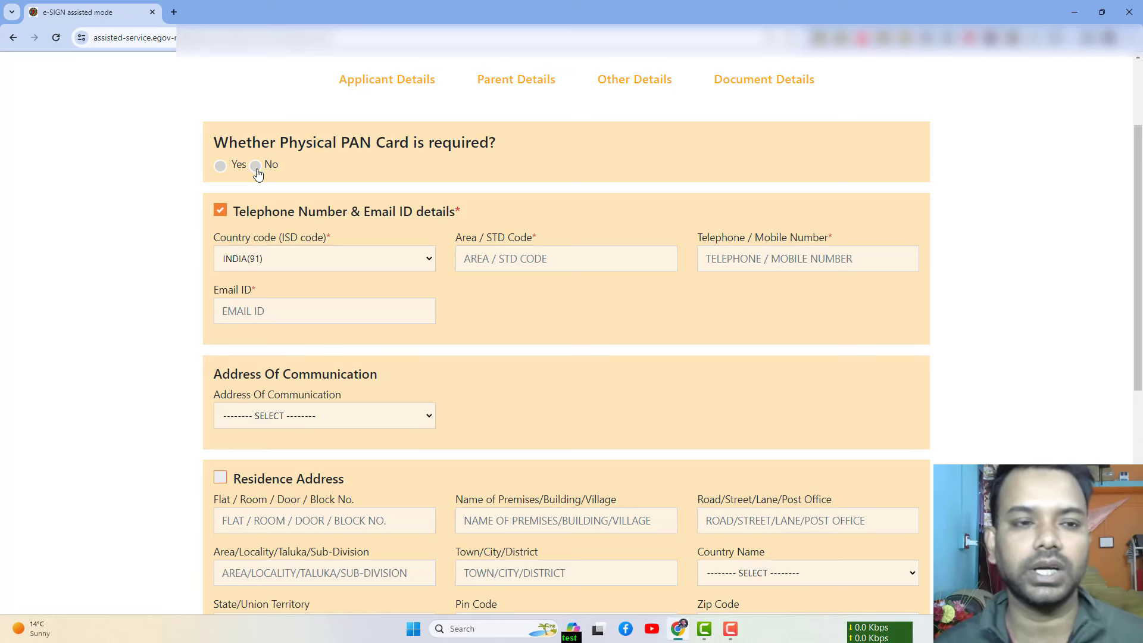
{"action": "left_click", "coordinate": [220, 166]}
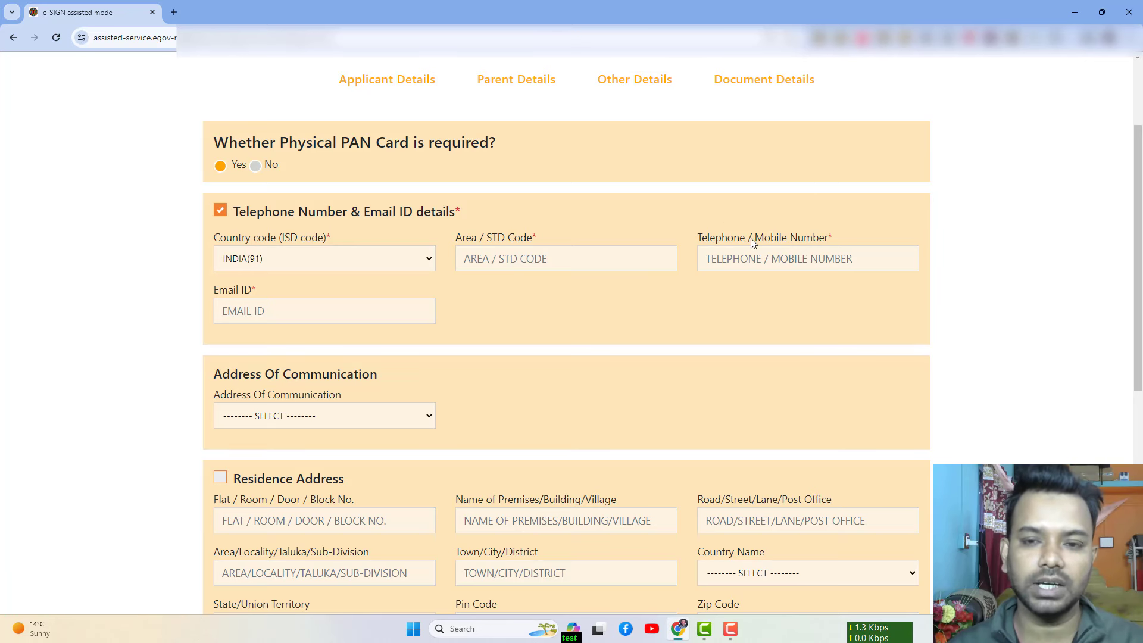
Fill in the applicant's mobile number and e-mail address.
{"action": "left_click", "coordinate": [751, 263]}
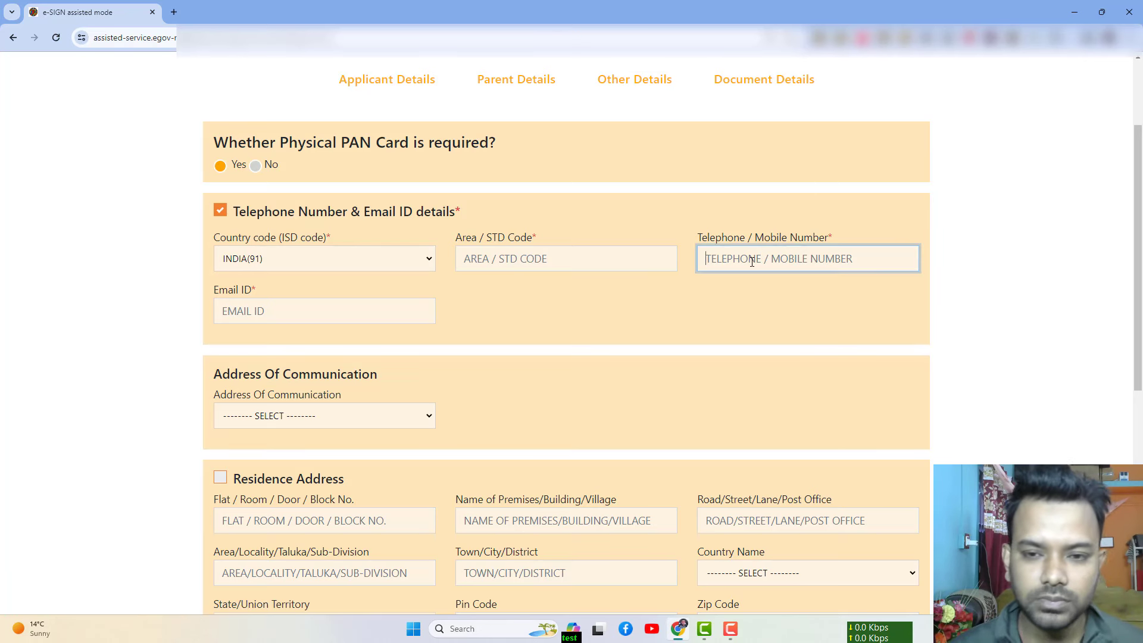
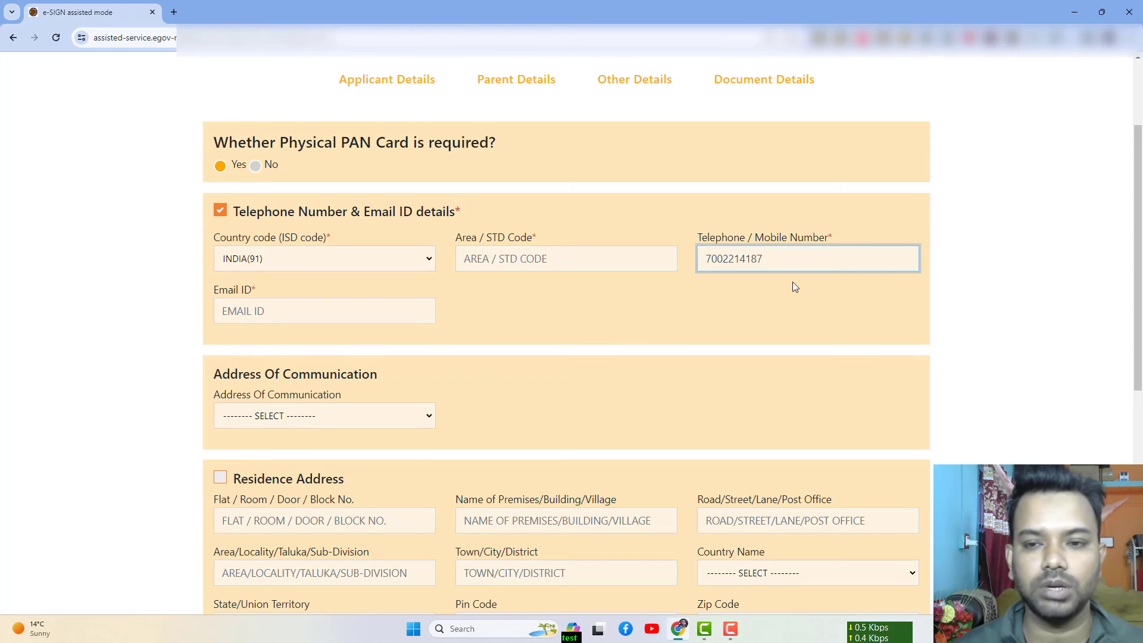
{"action": "left_click", "coordinate": [298, 309]}
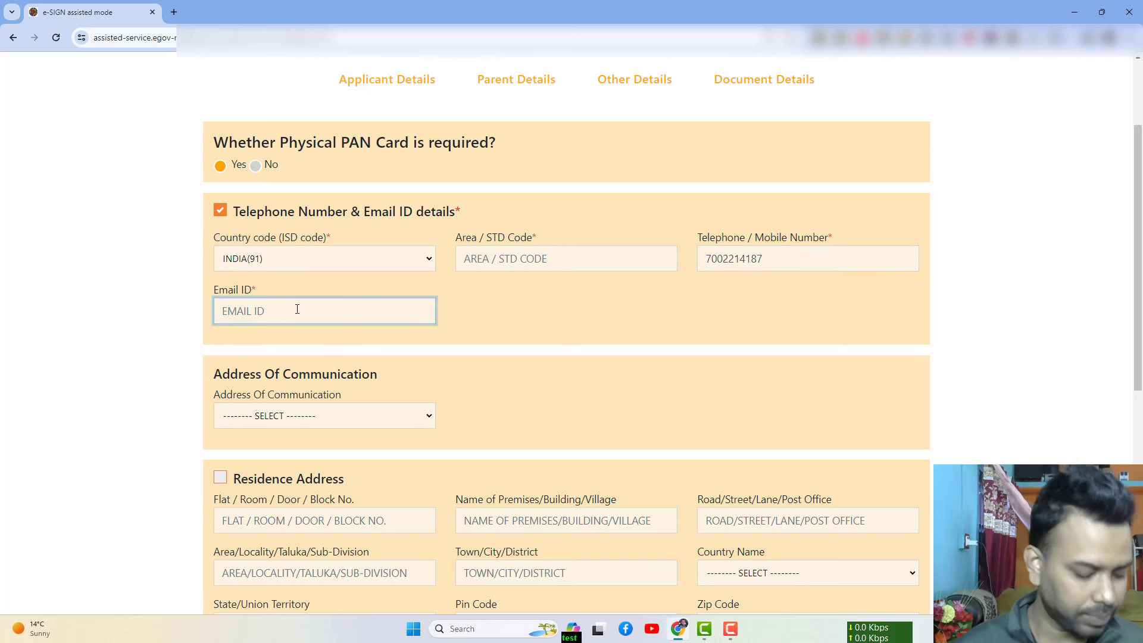
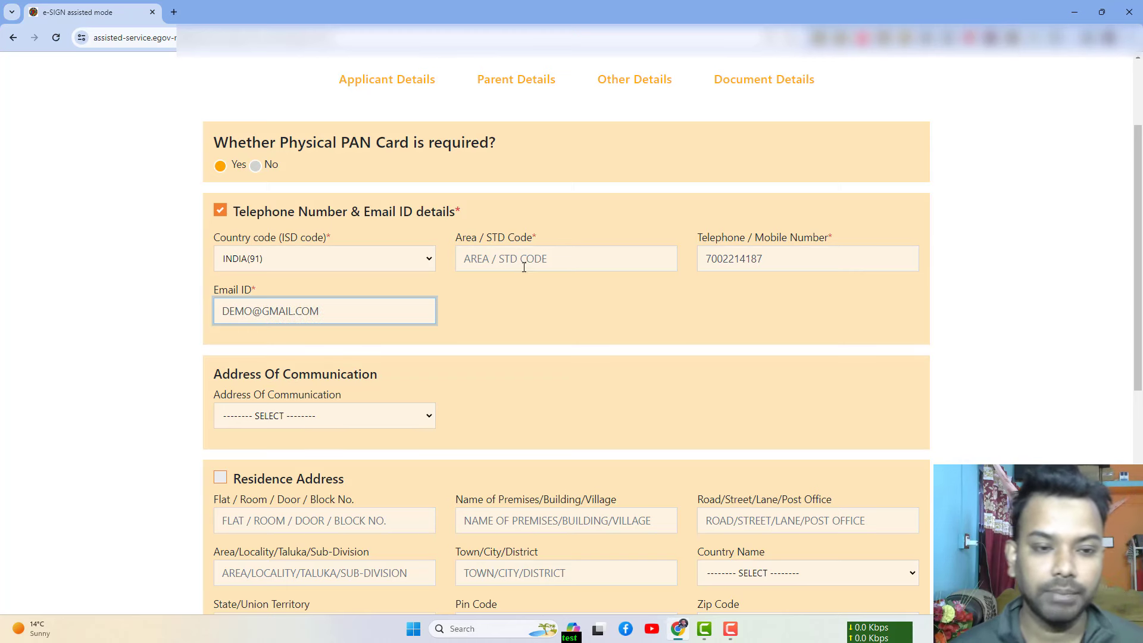
{"action": "left_click", "coordinate": [696, 340]}
Set Address Of Communication to RESIDENCE.
{"action": "left_click", "coordinate": [276, 421]}
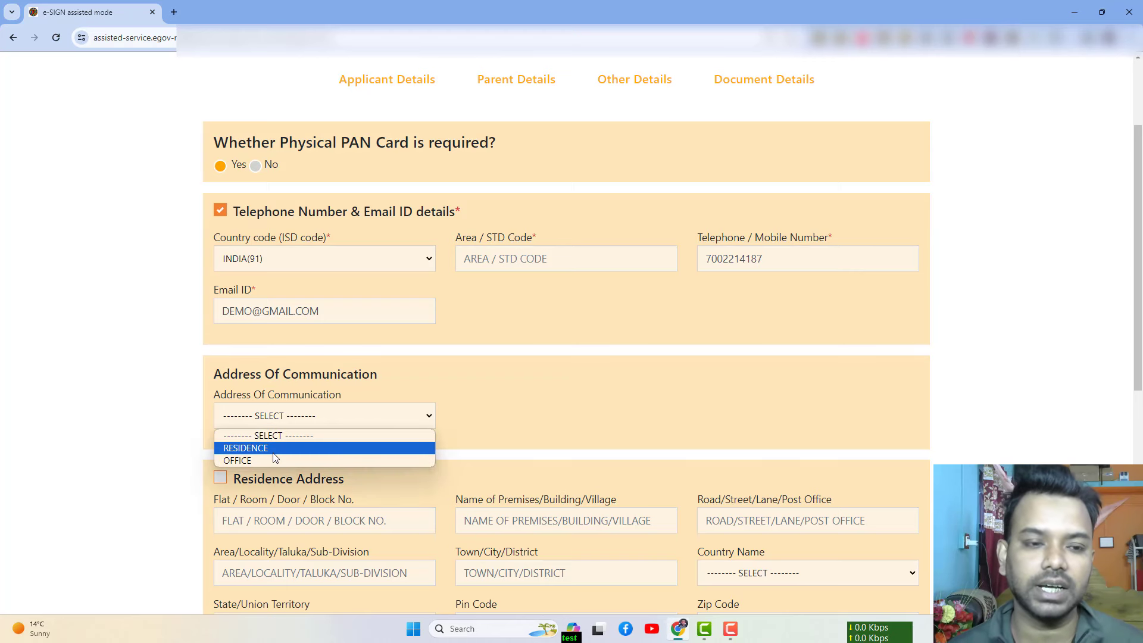
{"action": "left_click", "coordinate": [274, 450]}
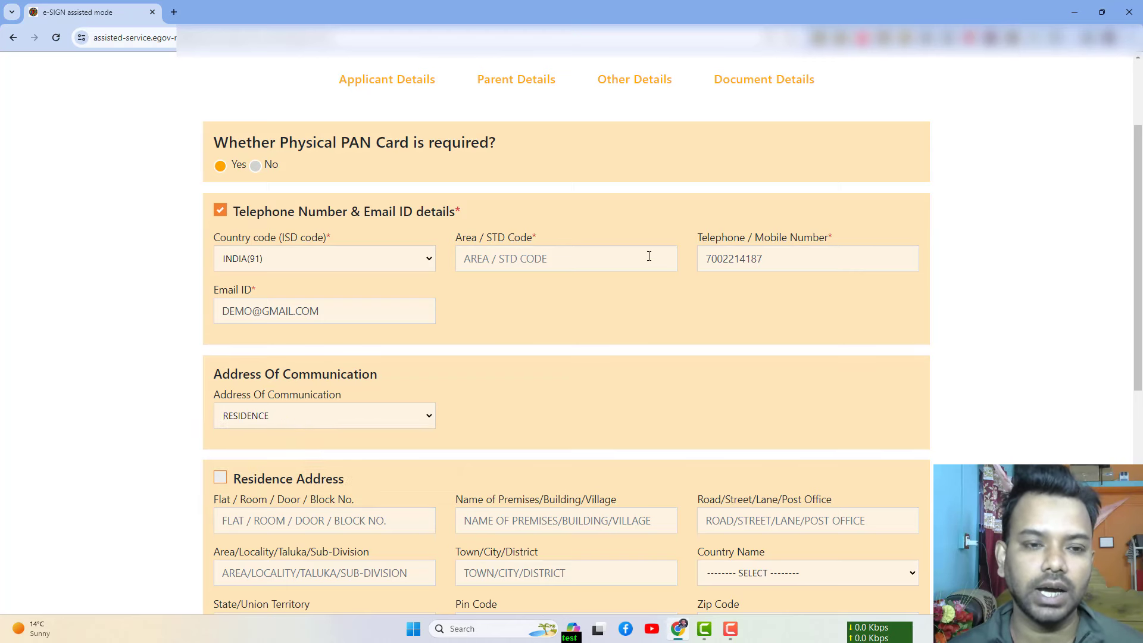
{"action": "scroll", "coordinate": [643, 309], "scroll_direction": "down", "scroll_amount": 2}
{"action": "scroll", "coordinate": [335, 398], "scroll_direction": "down", "scroll_amount": 1}
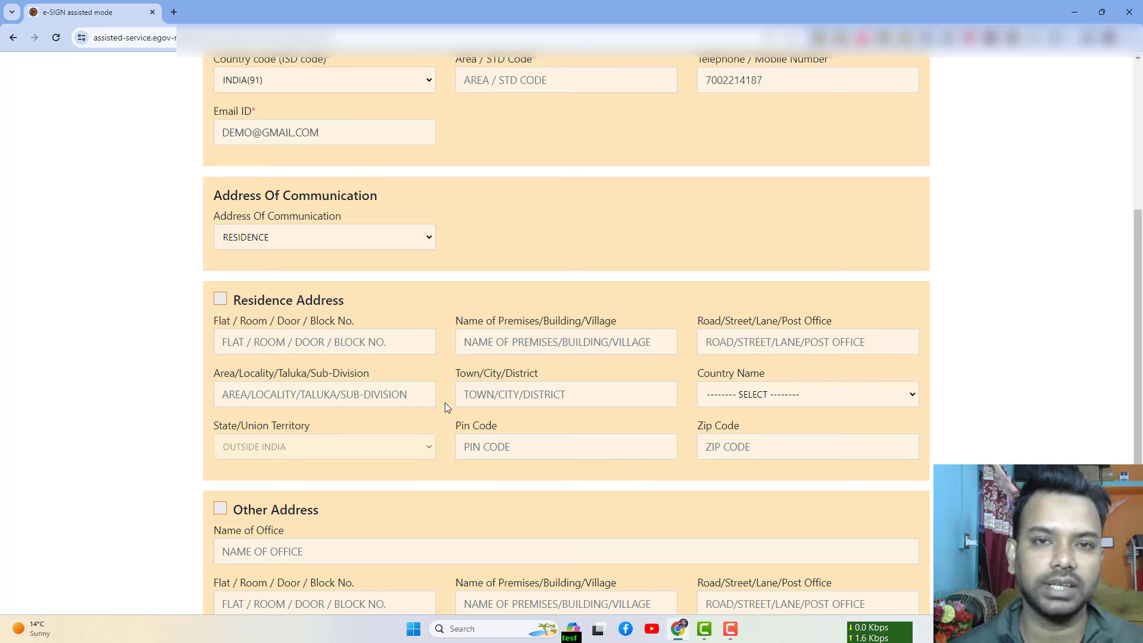
Enter 01 as the flat number and VILLAGE as the premises/building/village.
{"action": "left_click", "coordinate": [353, 351]}
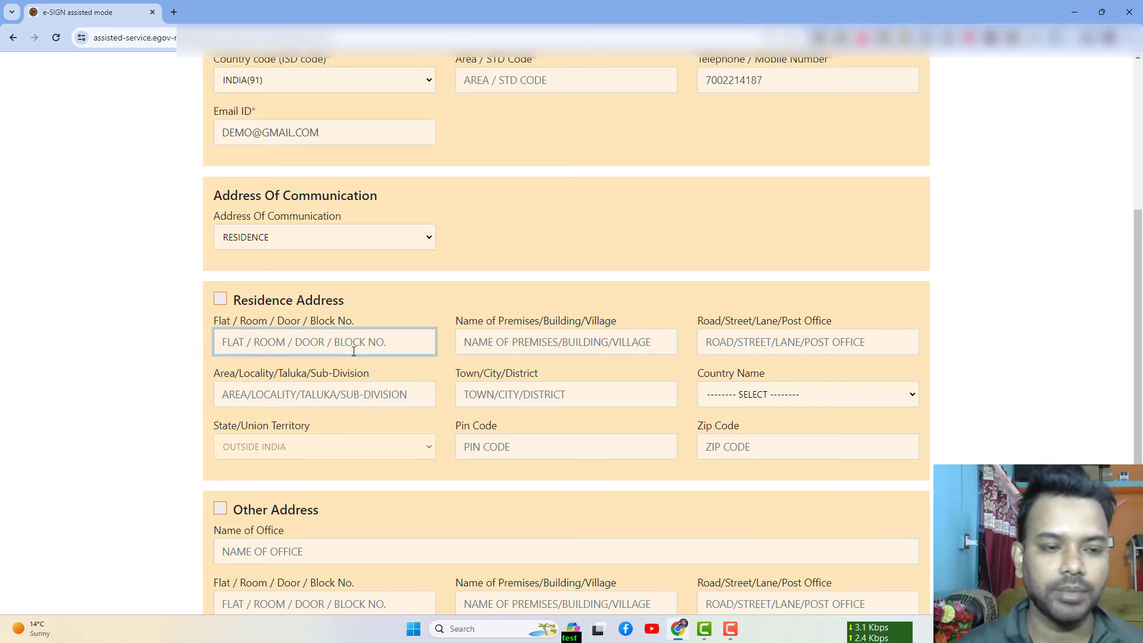
{"action": "type", "text": "01"}
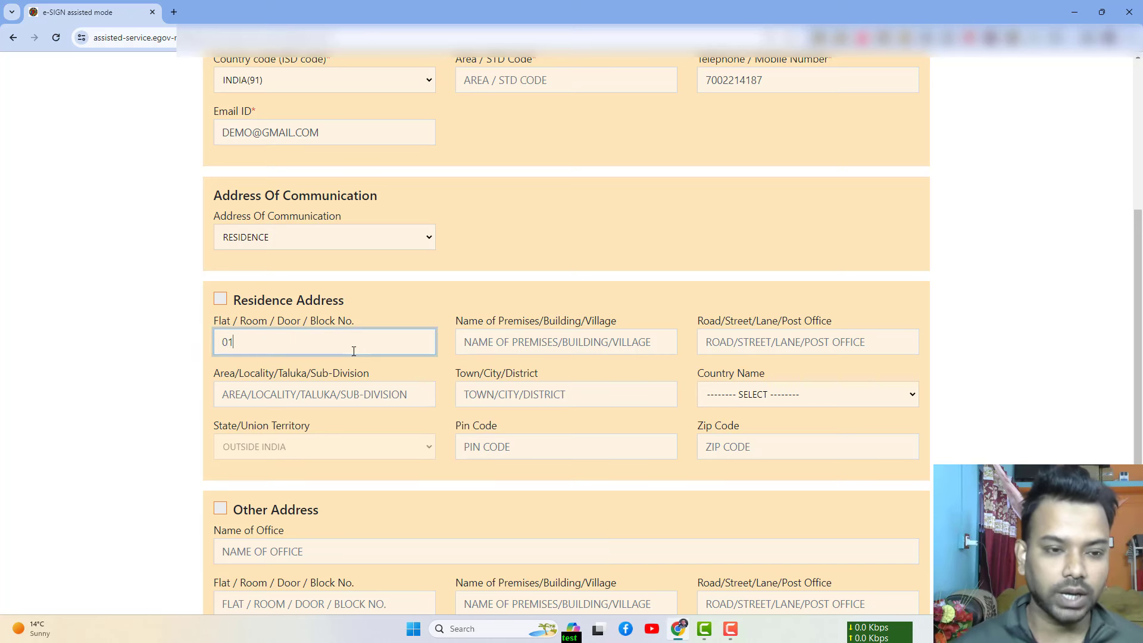
{"action": "left_click", "coordinate": [514, 338]}
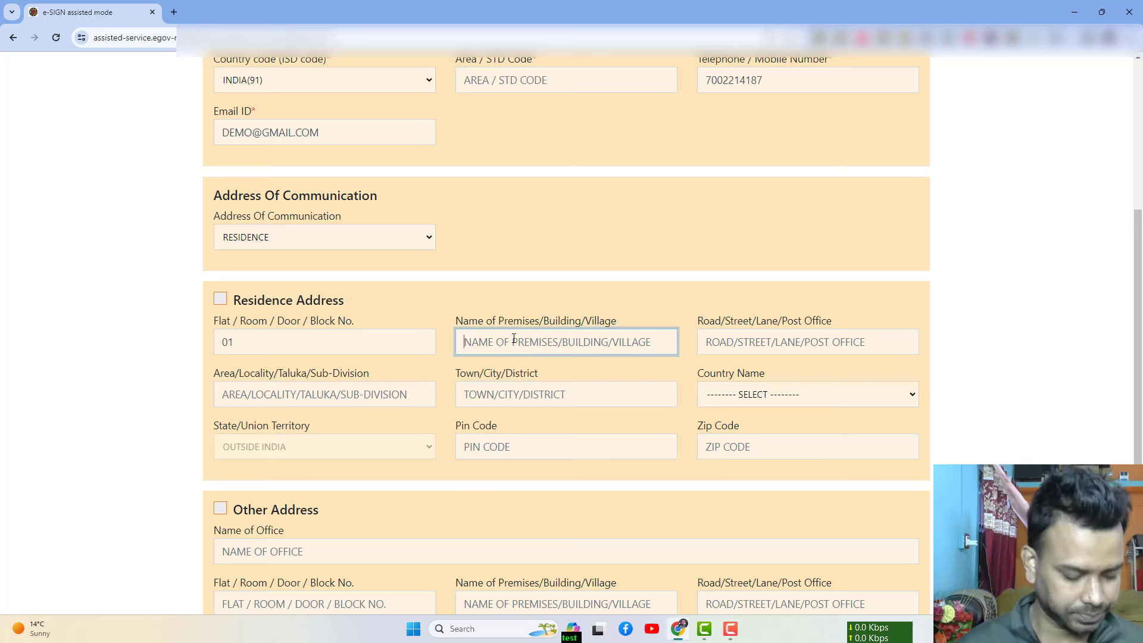
{"action": "type", "text": "VILLAGE"}
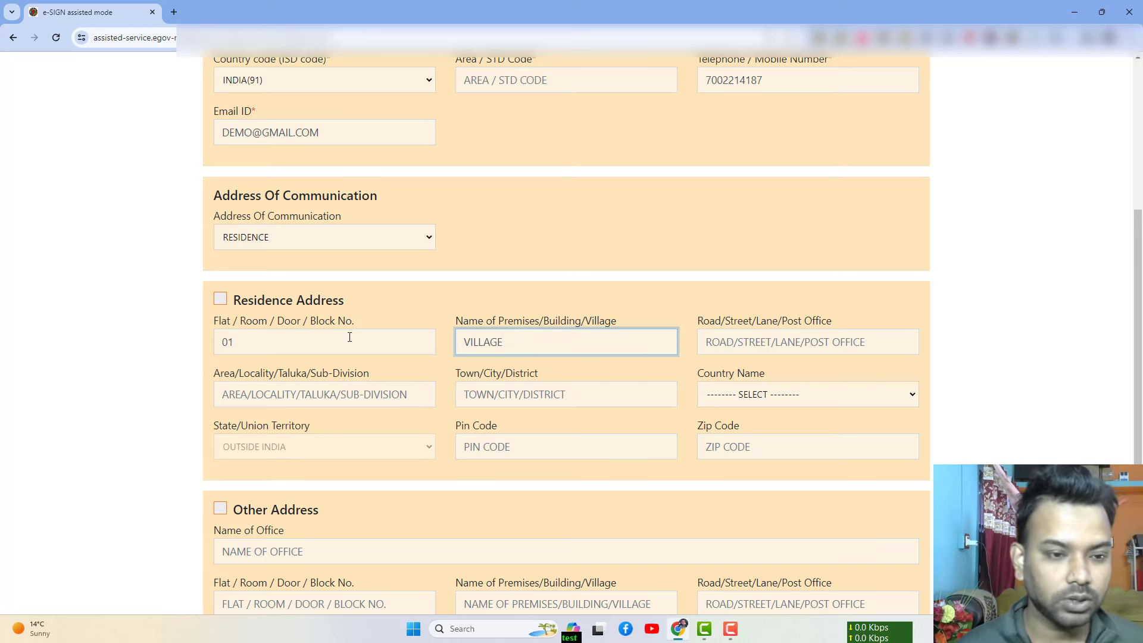
Replace the flat/room/block entry with 'S/O- DEMO', correcting typos along the way.
{"action": "double_click", "coordinate": [228, 345]}
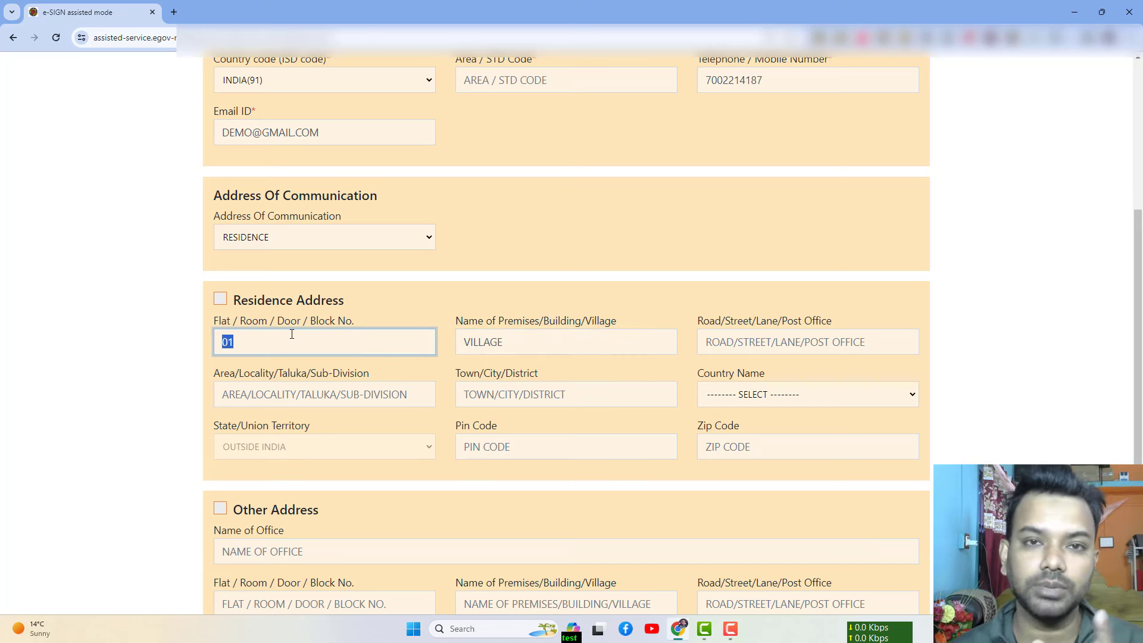
{"action": "left_click_drag", "start_coordinate": [289, 339], "coordinate": [173, 344]}
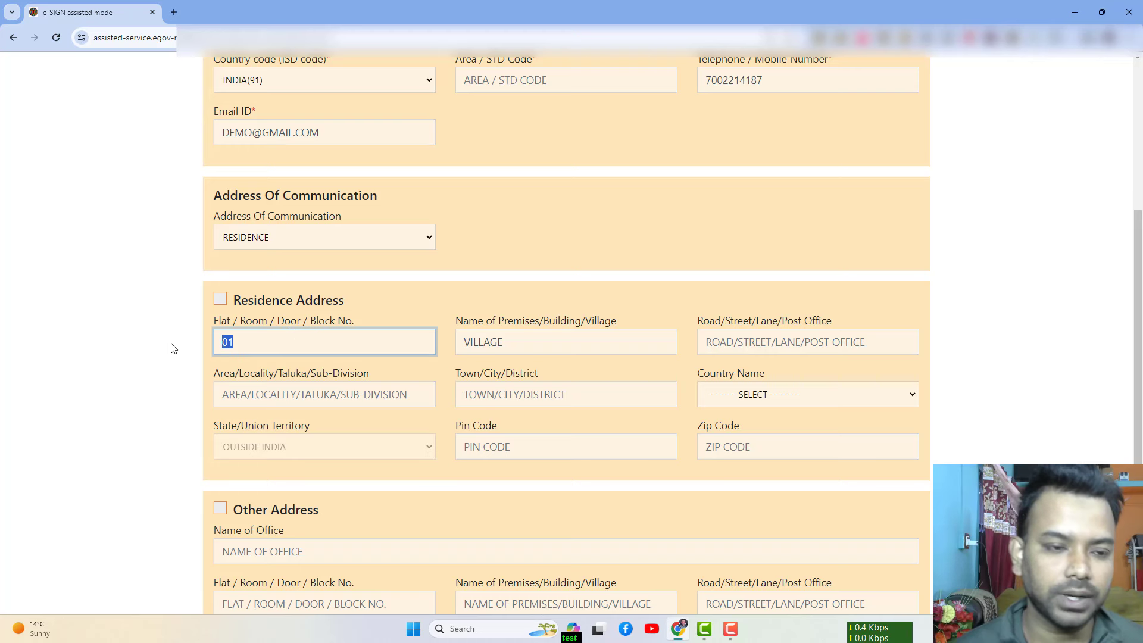
{"action": "type", "text": "S/O- DEW"}
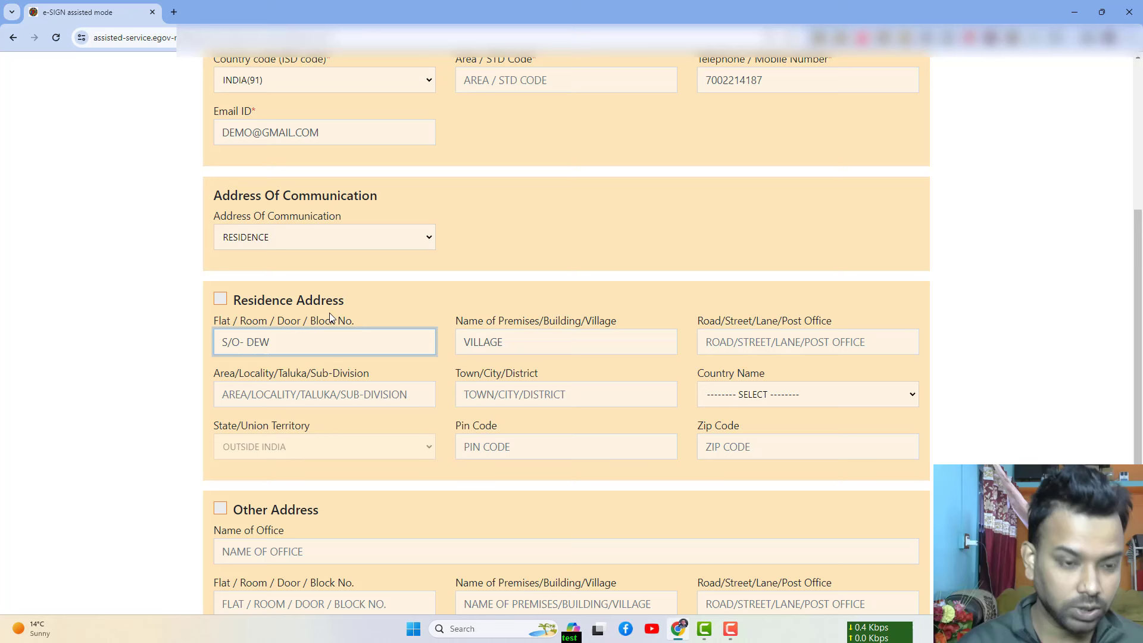
{"action": "key", "text": "BackSpace"}
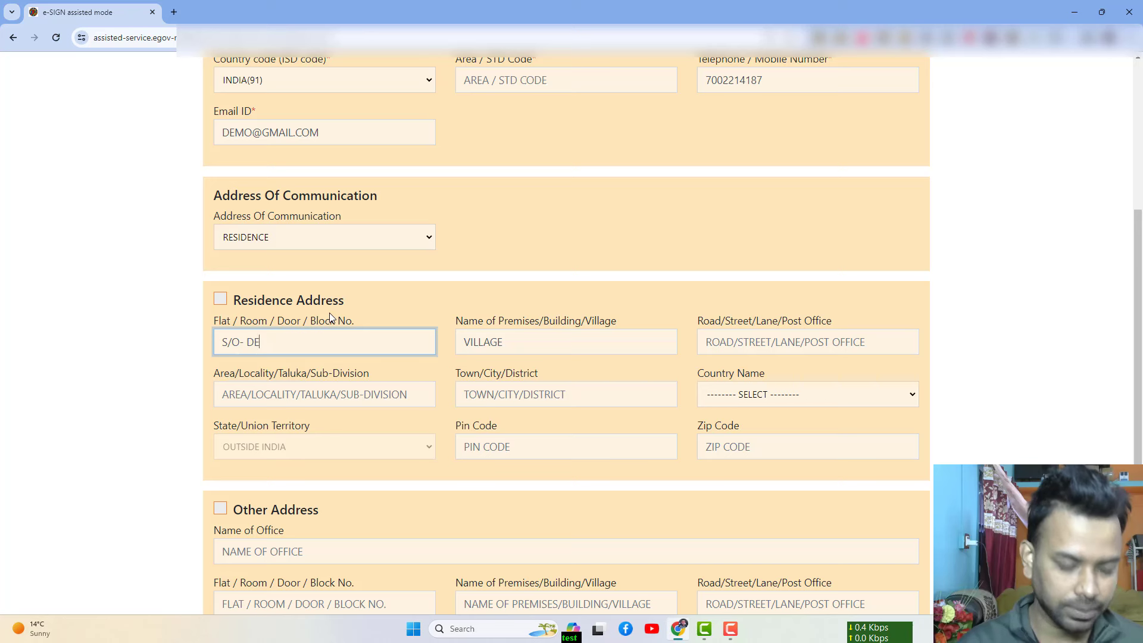
{"action": "type", "text": "MO"}
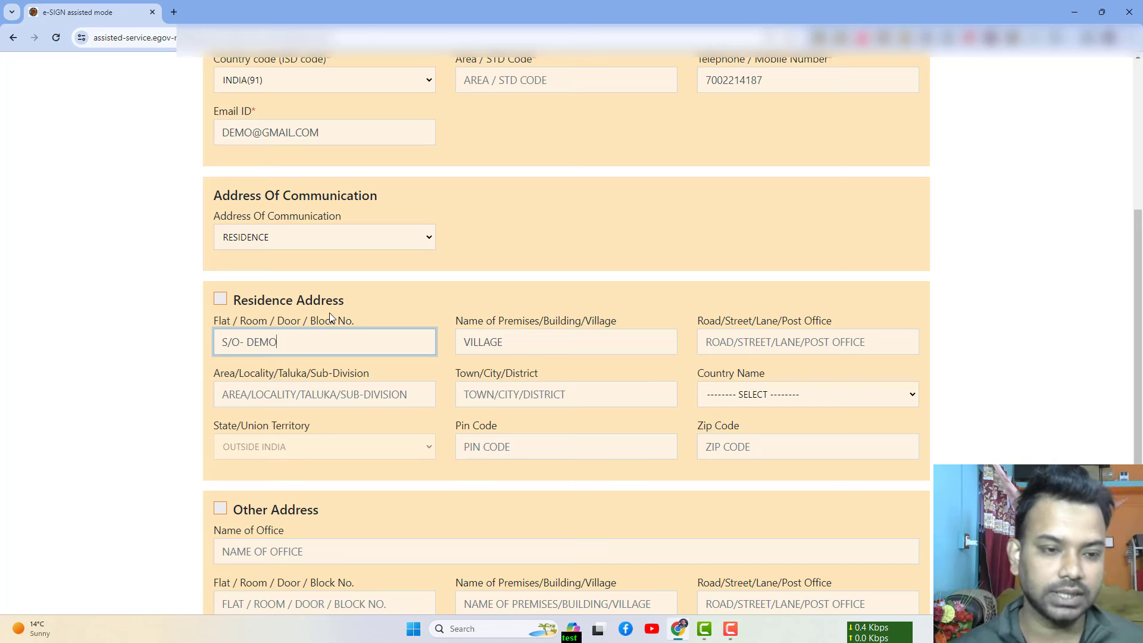
{"action": "double_click", "coordinate": [226, 342]}
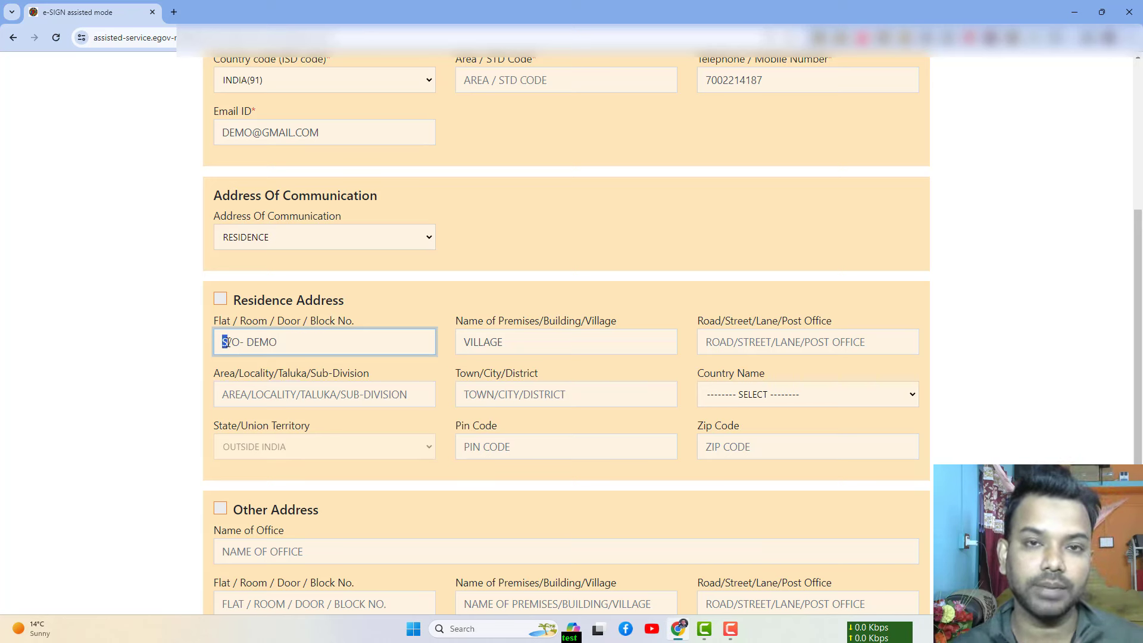
{"action": "mouse_move", "coordinate": [226, 342]}
{"action": "left_mouse_down"}
{"action": "mouse_move", "coordinate": [272, 342]}
{"action": "mouse_move", "coordinate": [216, 345]}
{"action": "left_mouse_up"}
{"action": "left_click", "coordinate": [273, 342]}
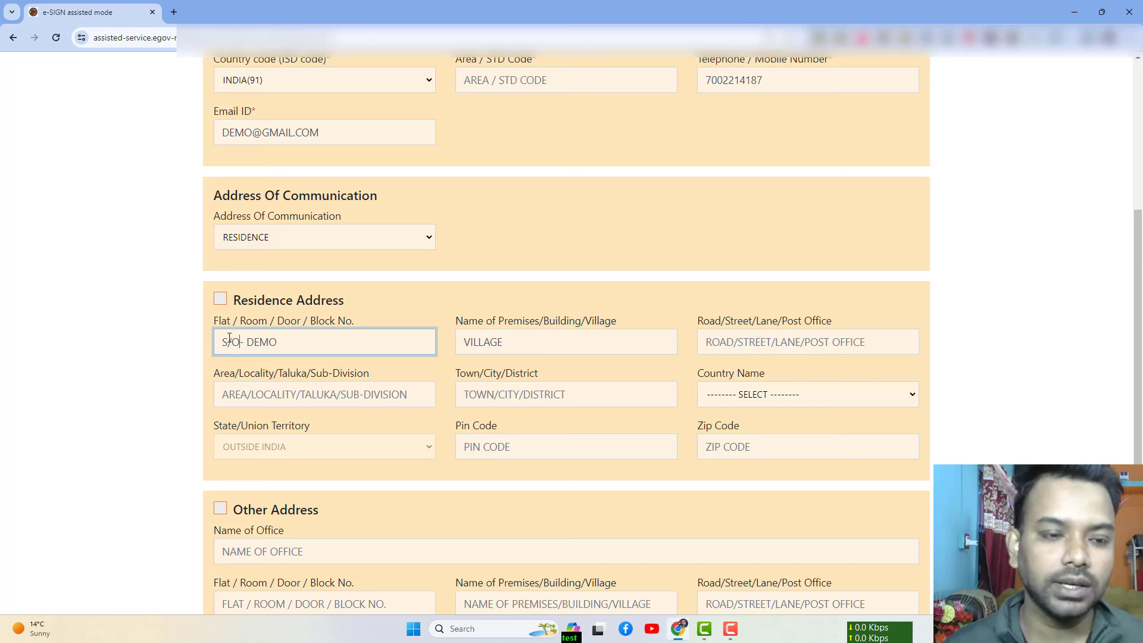
{"action": "type", "text": "W"}
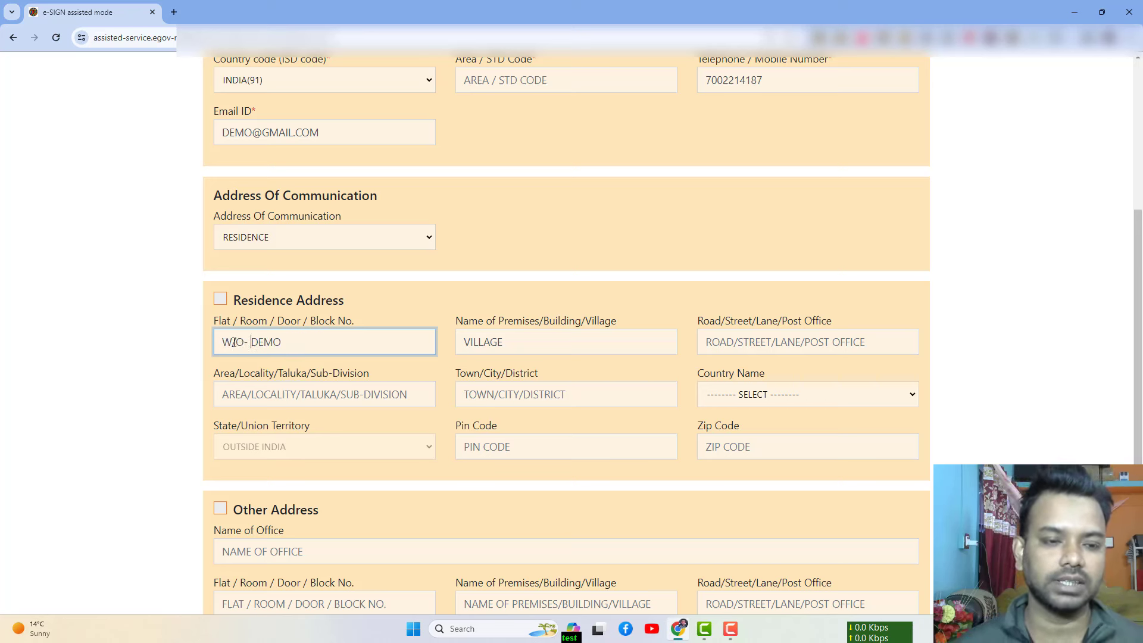
{"action": "left_click_drag", "start_coordinate": [232, 342], "coordinate": [223, 344]}
{"action": "type", "text": "S"}
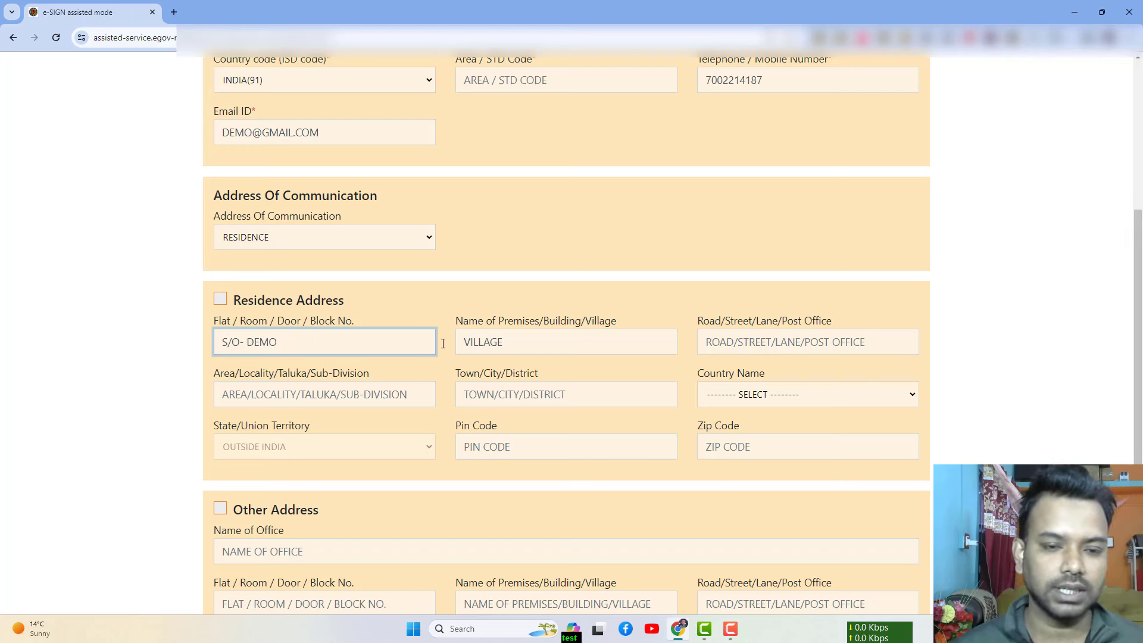
{"action": "left_click", "coordinate": [467, 343]}
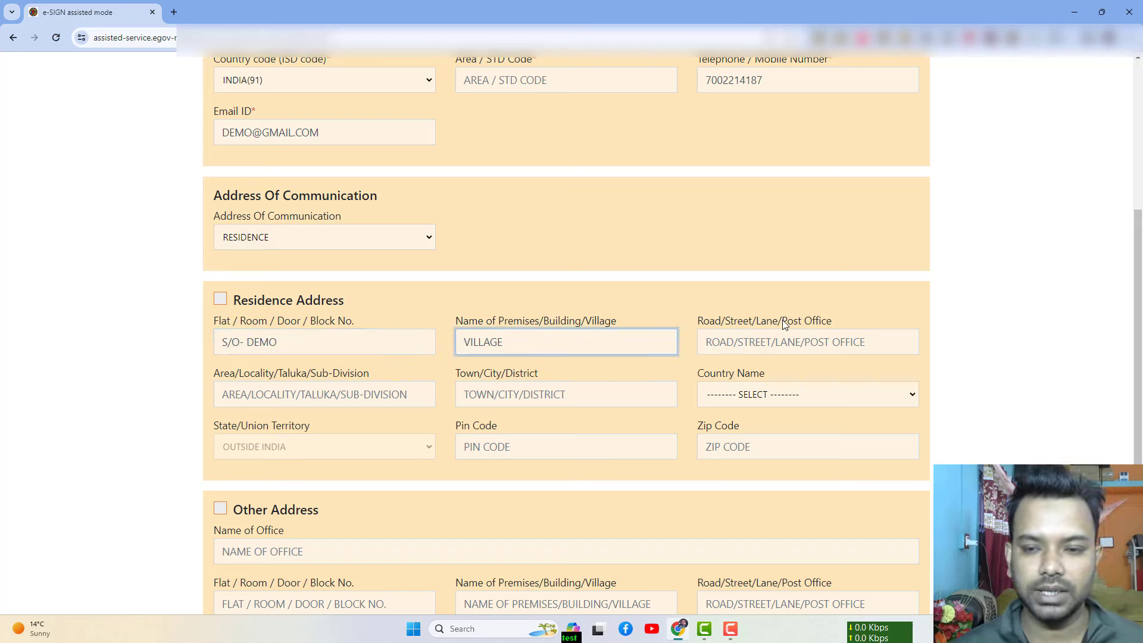
Fill road/street with POST OFFICE, area/locality with CITY, and town/city/district with DISTRICT.
{"action": "left_click_drag", "start_coordinate": [785, 324], "coordinate": [832, 324]}
{"action": "key", "text": "ctrl+c"}
{"action": "left_click", "coordinate": [833, 342]}
{"action": "key", "text": "ctrl+v"}
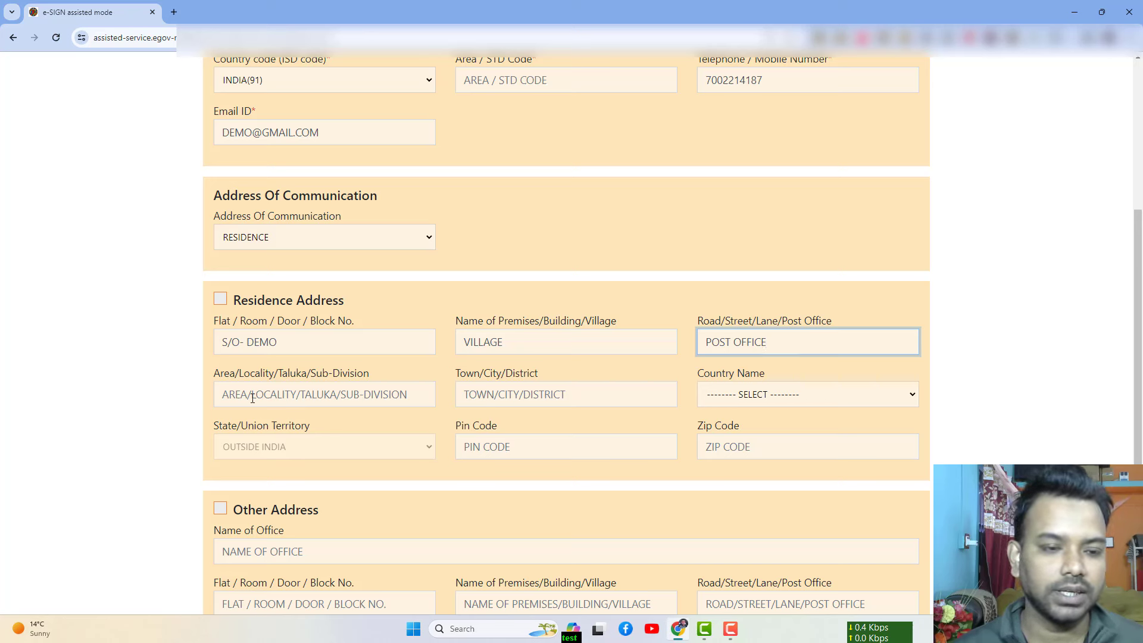
{"action": "left_click", "coordinate": [271, 397]}
{"action": "type", "text": "CI"}
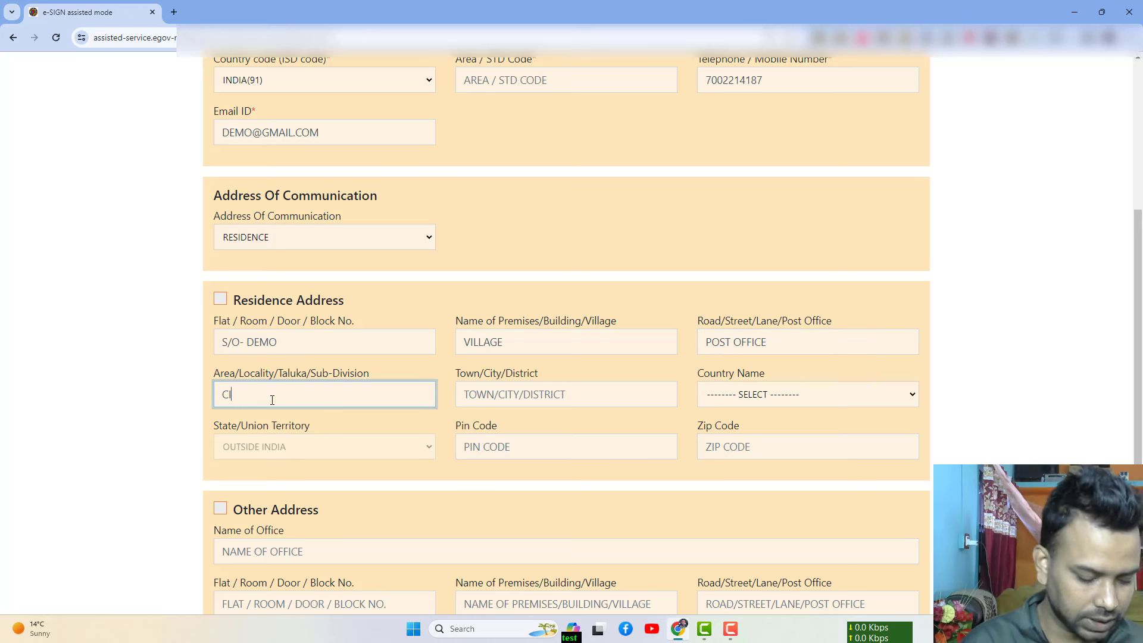
{"action": "type", "text": "TY"}
{"action": "double_click", "coordinate": [530, 375]}
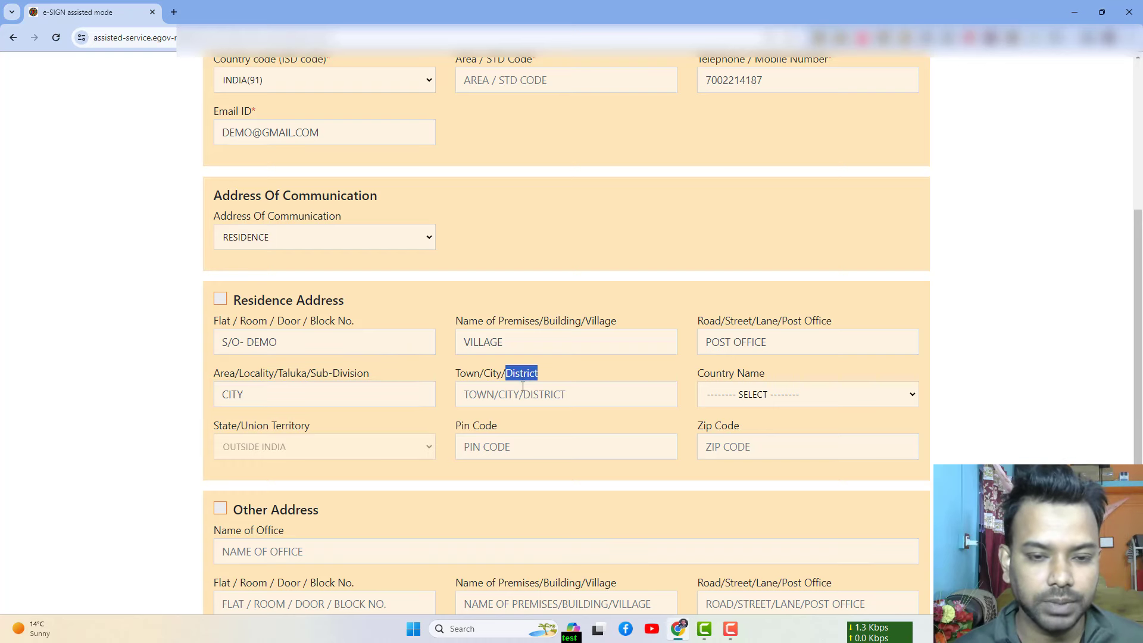
{"action": "key", "text": "ctrl+c"}
{"action": "left_click", "coordinate": [527, 394]}
{"action": "key", "text": "ctrl+v"}
Choose INDIA as the country and ASSAM as the state, and enter pin code 788877.
{"action": "left_click", "coordinate": [725, 394]}
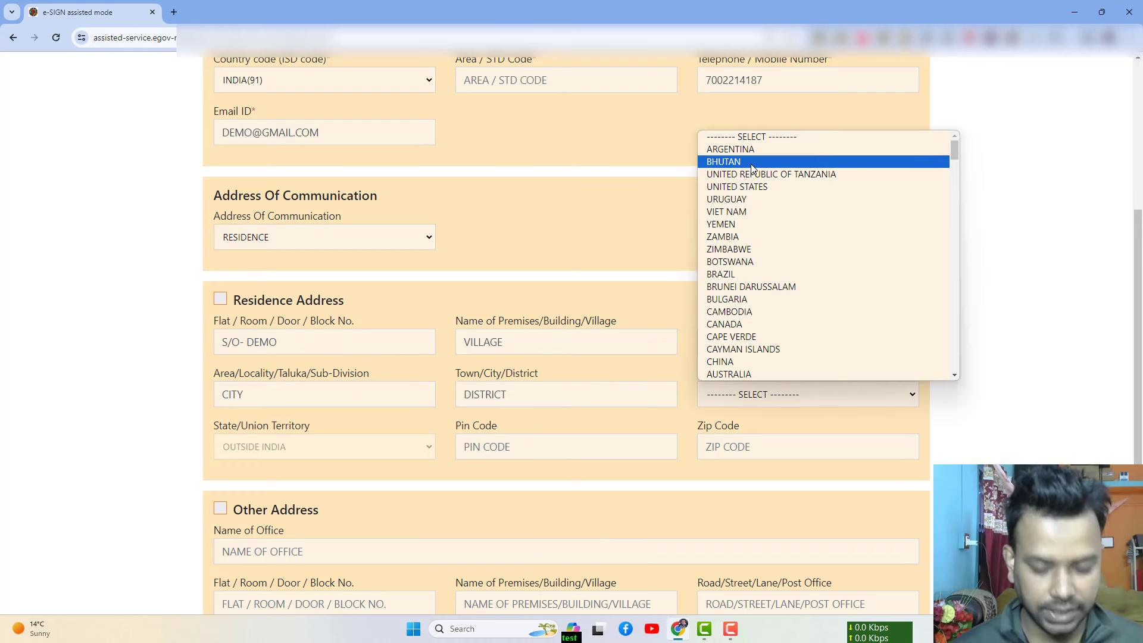
{"action": "type", "text": "india"}
{"action": "key", "text": "Return"}
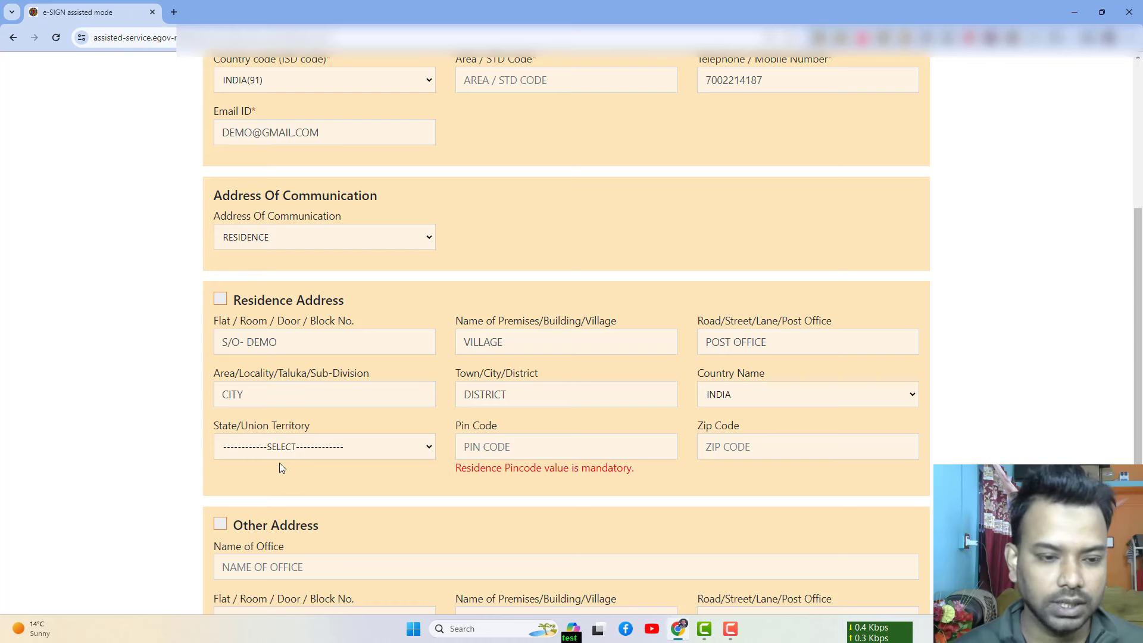
{"action": "left_click", "coordinate": [281, 447]}
{"action": "left_click", "coordinate": [276, 240]}
{"action": "left_click", "coordinate": [518, 447]}
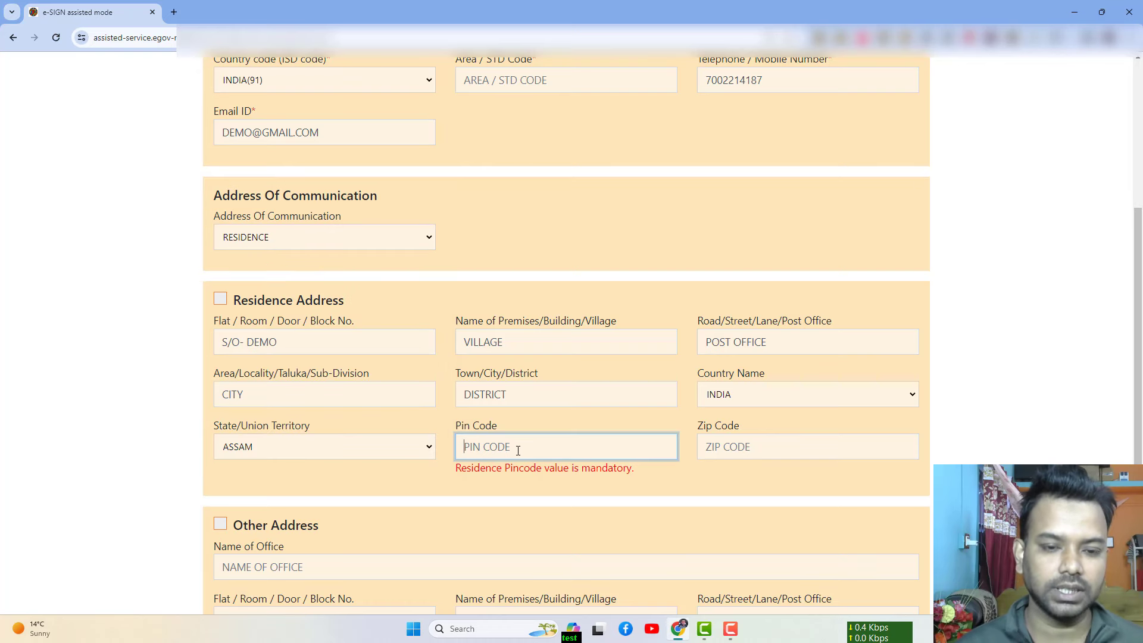
{"action": "type", "text": "788877"}
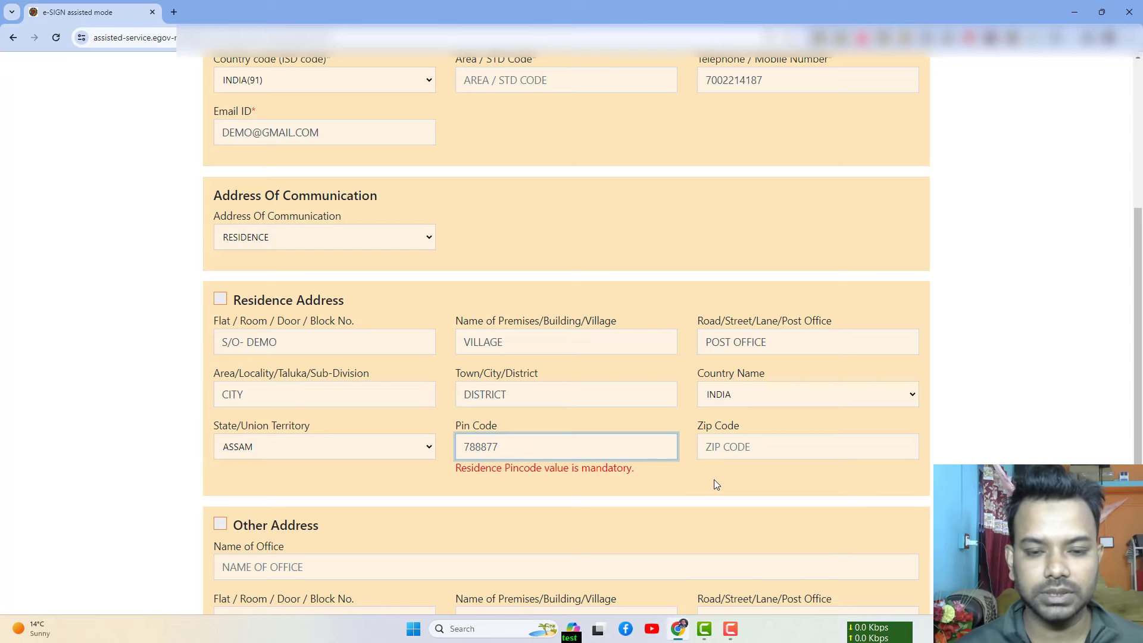
{"action": "left_click", "coordinate": [383, 485]}
{"action": "scroll", "coordinate": [351, 454], "scroll_direction": "down", "scroll_amount": 1}
{"action": "scroll", "coordinate": [382, 484], "scroll_direction": "down", "scroll_amount": 3}
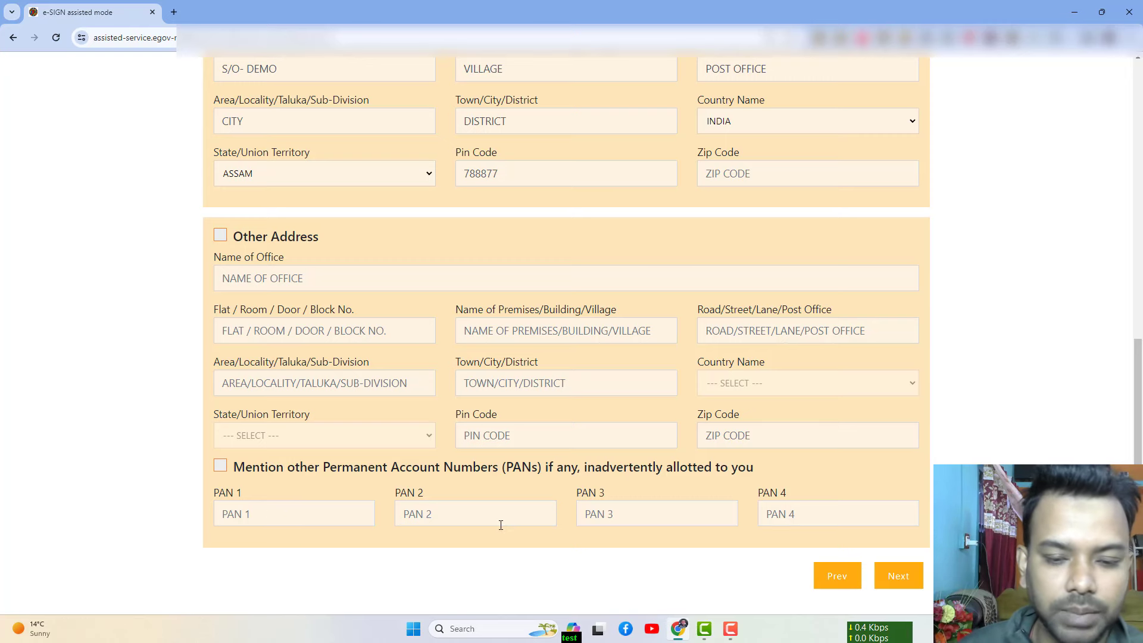
Advance to Document Details and browse the Proof of Identity and Address options without choosing.
{"action": "left_click", "coordinate": [897, 575]}
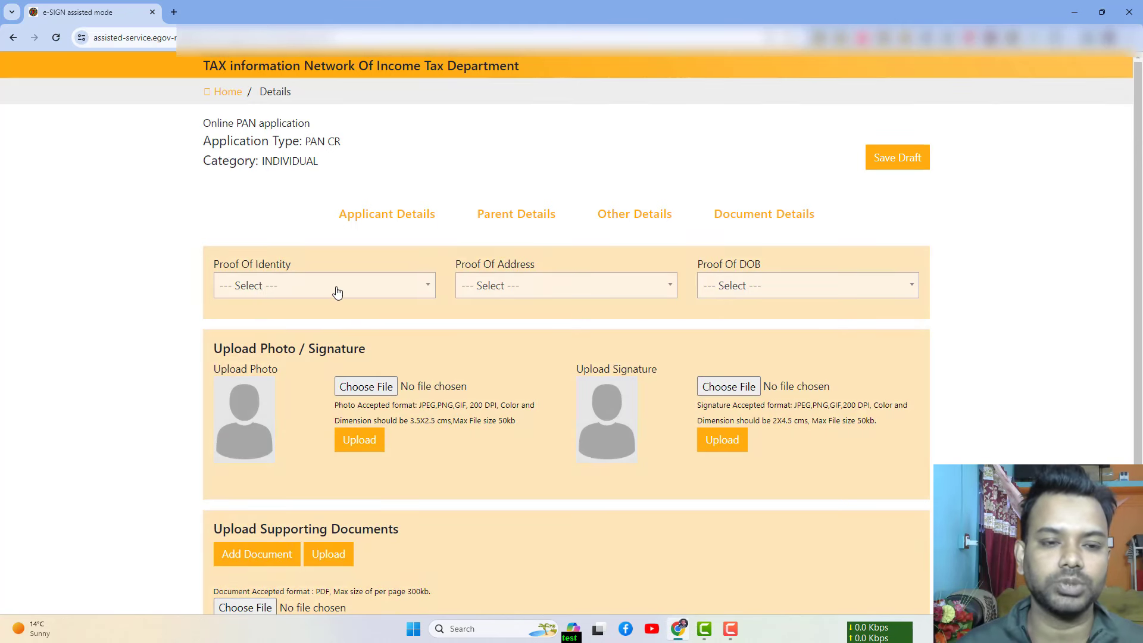
{"action": "left_click", "coordinate": [294, 296]}
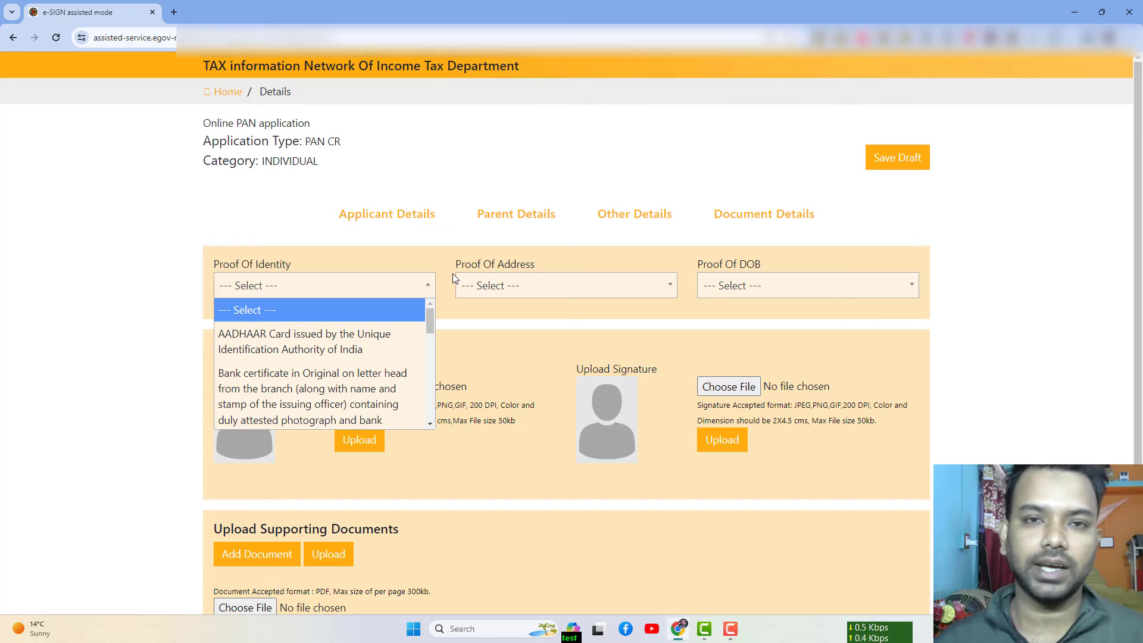
{"action": "left_click", "coordinate": [594, 286]}
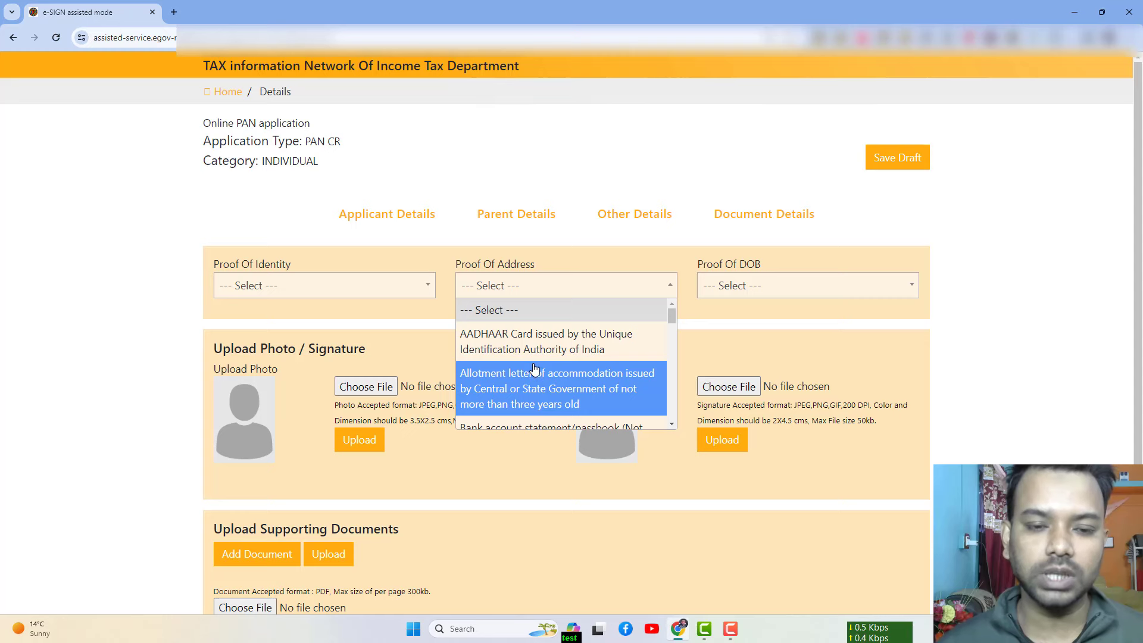
{"action": "scroll", "coordinate": [534, 375], "scroll_direction": "down", "scroll_amount": 3}
{"action": "scroll", "coordinate": [534, 387], "scroll_direction": "down", "scroll_amount": 5}
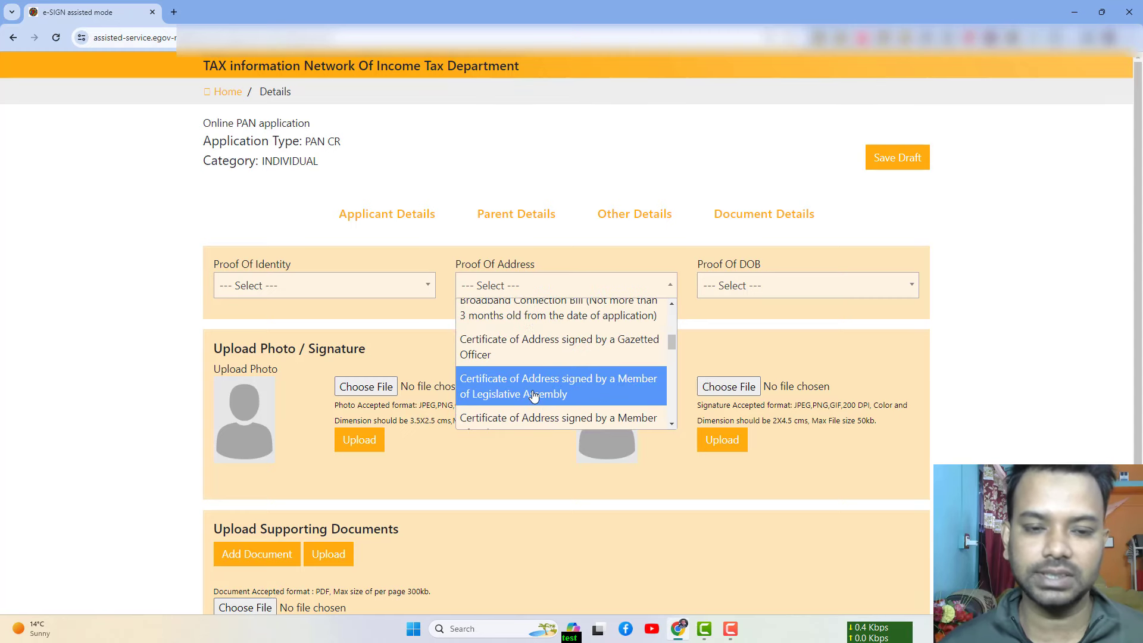
{"action": "scroll", "coordinate": [536, 384], "scroll_direction": "down", "scroll_amount": 3}
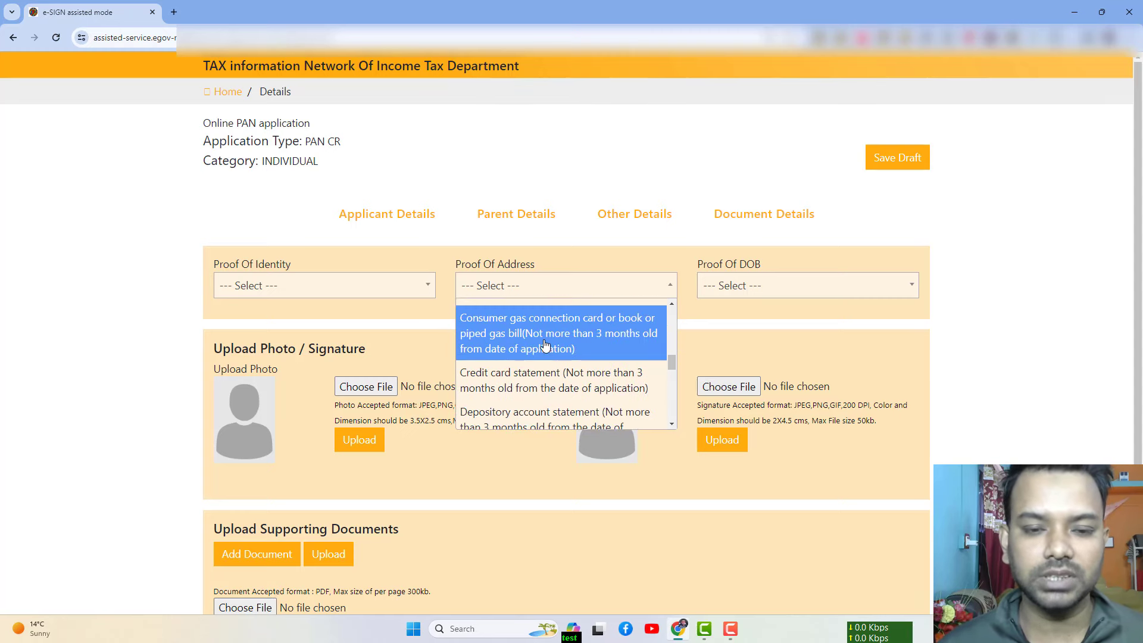
{"action": "scroll", "coordinate": [560, 391], "scroll_direction": "down", "scroll_amount": 3}
{"action": "scroll", "coordinate": [556, 376], "scroll_direction": "up", "scroll_amount": 2}
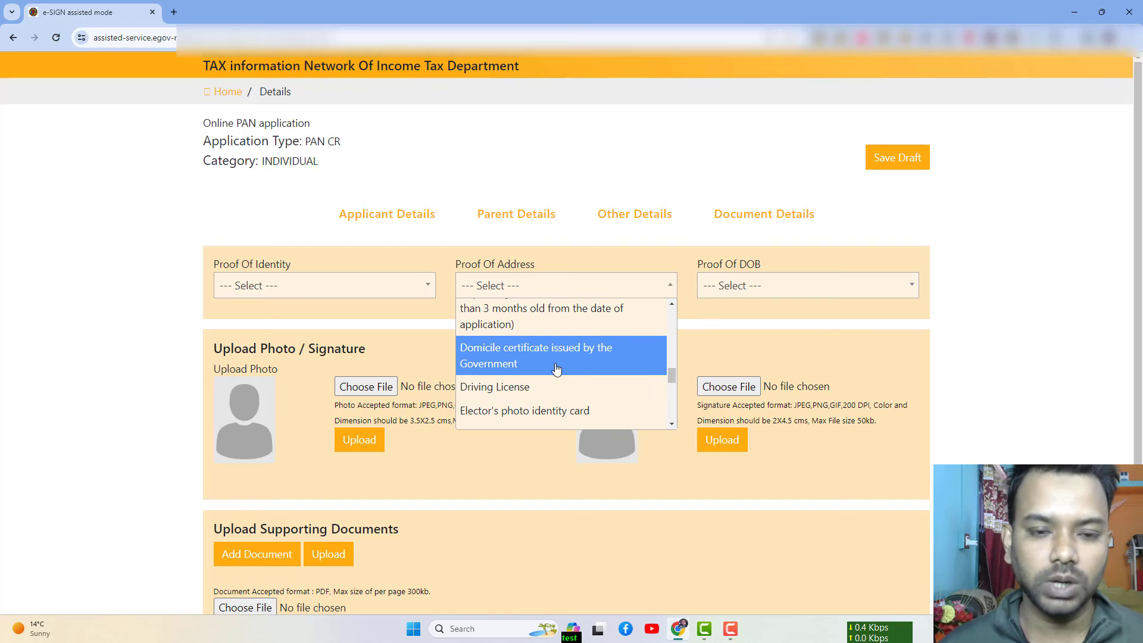
{"action": "scroll", "coordinate": [553, 366], "scroll_direction": "down", "scroll_amount": 1}
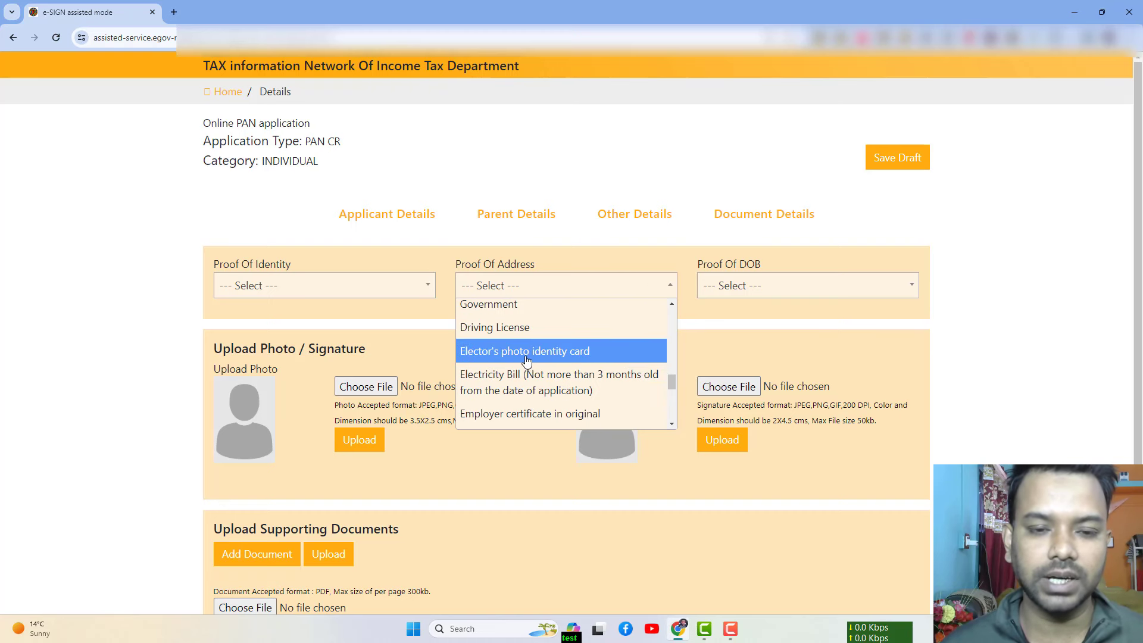
{"action": "scroll", "coordinate": [572, 358], "scroll_direction": "down", "scroll_amount": 5}
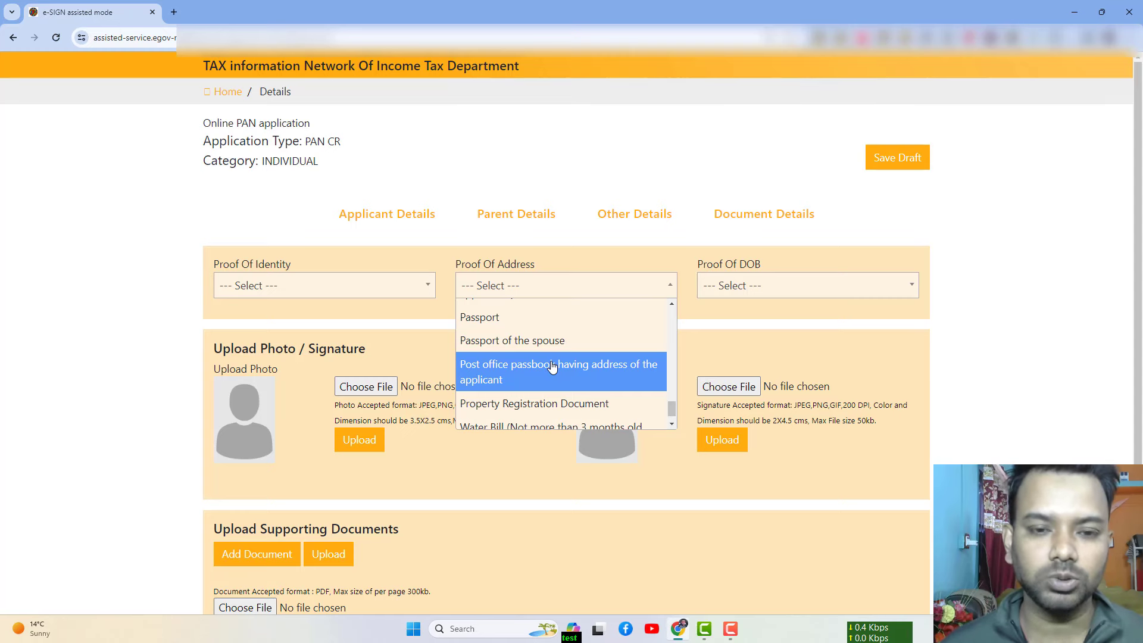
{"action": "scroll", "coordinate": [553, 368], "scroll_direction": "up", "scroll_amount": 10}
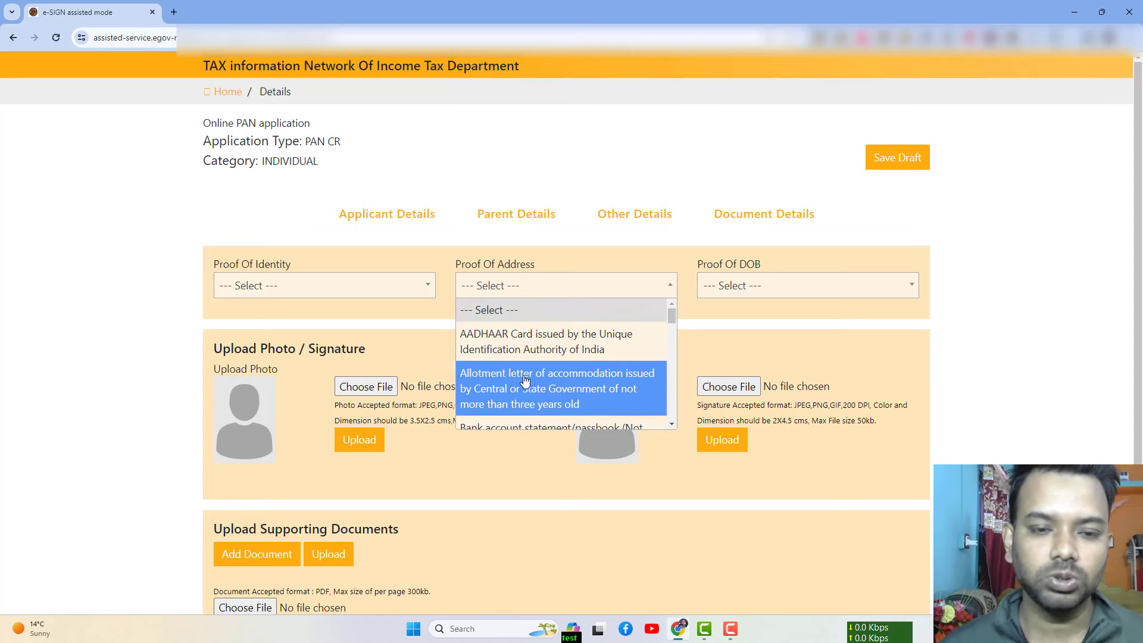
{"action": "scroll", "coordinate": [511, 401], "scroll_direction": "down", "scroll_amount": 2}
{"action": "left_click", "coordinate": [510, 157]}
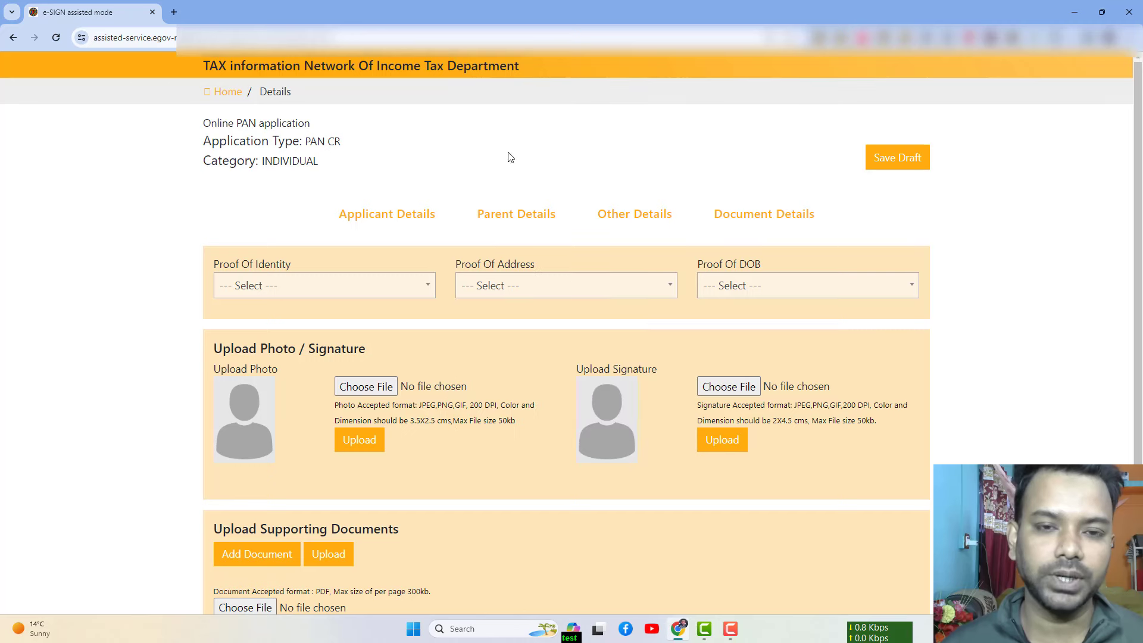
Try adding a supporting document entry with the Add Document button.
{"action": "scroll", "coordinate": [400, 504], "scroll_direction": "down", "scroll_amount": 1}
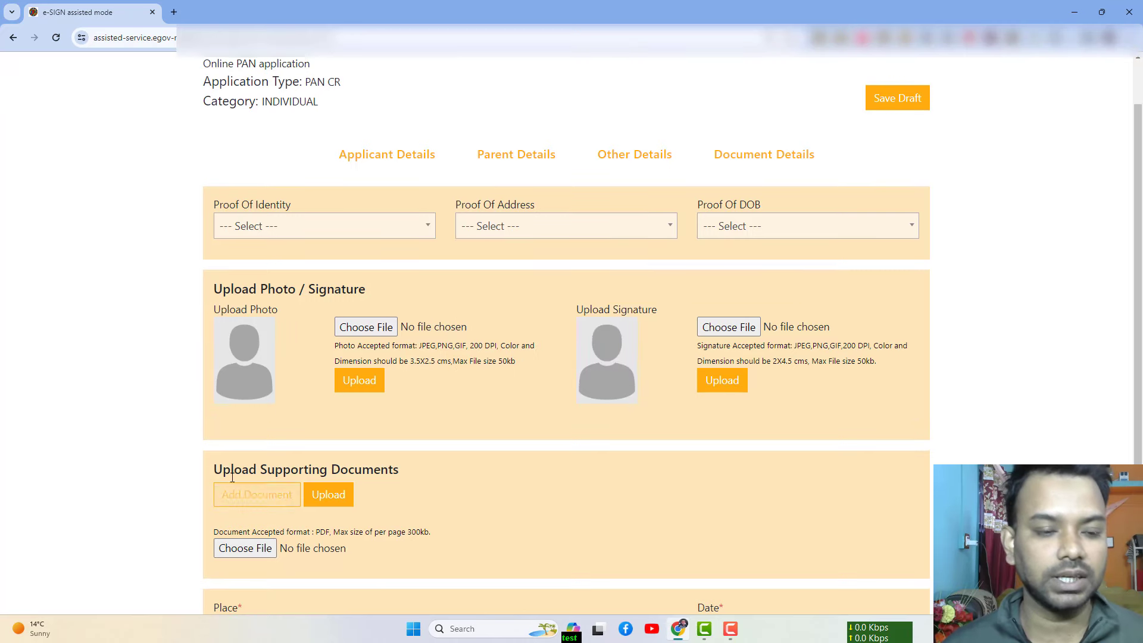
{"action": "left_click", "coordinate": [248, 498]}
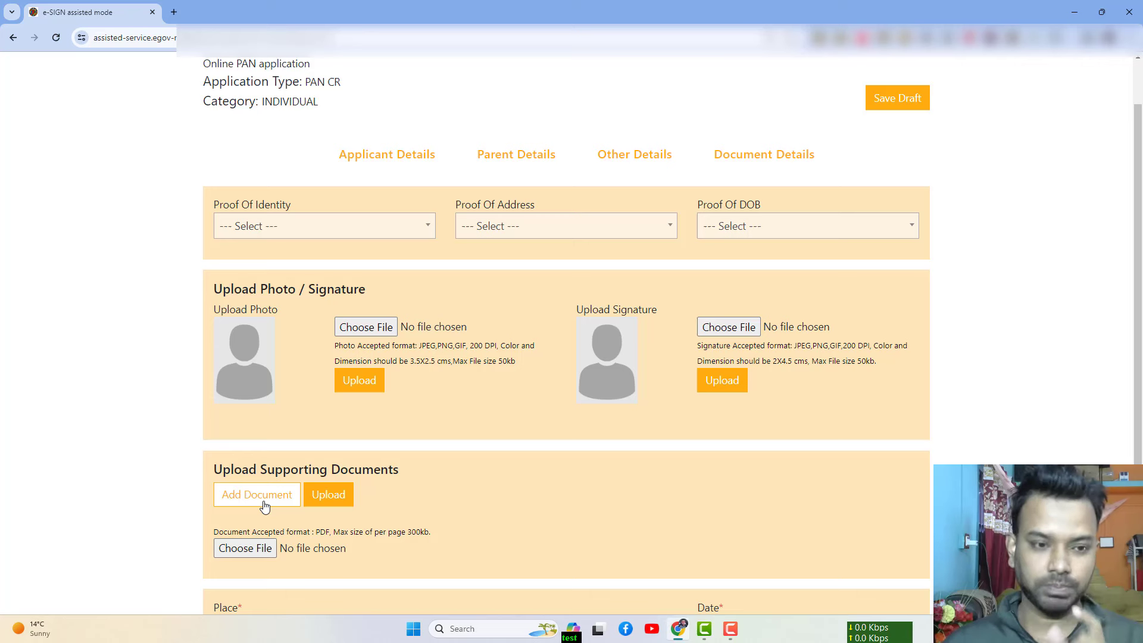
{"action": "left_click", "coordinate": [277, 500]}
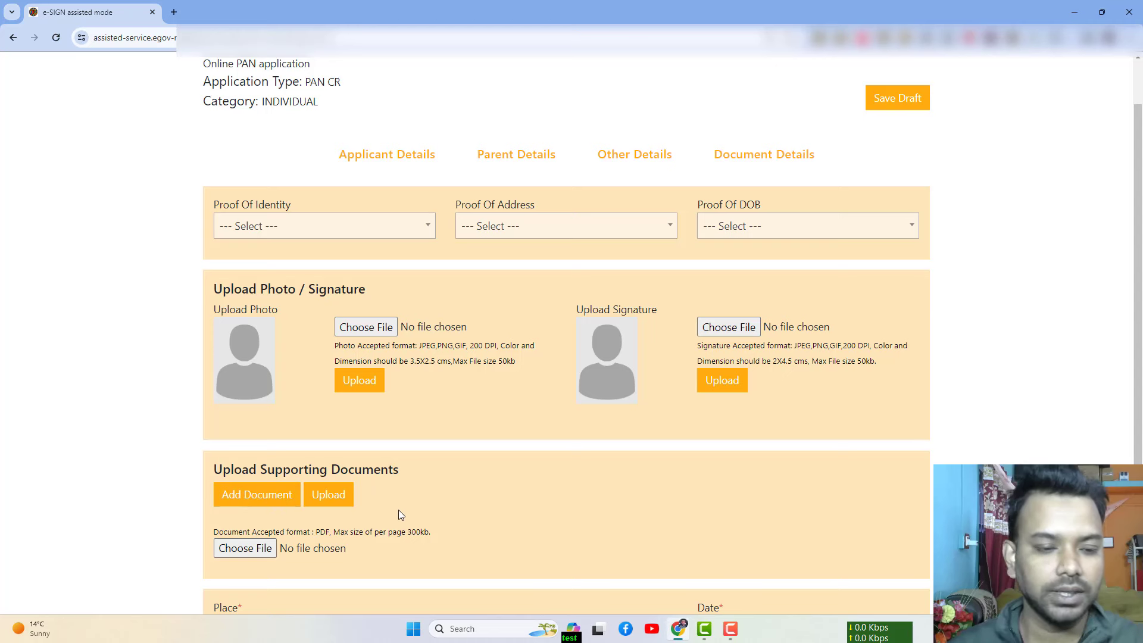
{"action": "scroll", "coordinate": [364, 505], "scroll_direction": "down", "scroll_amount": 1}
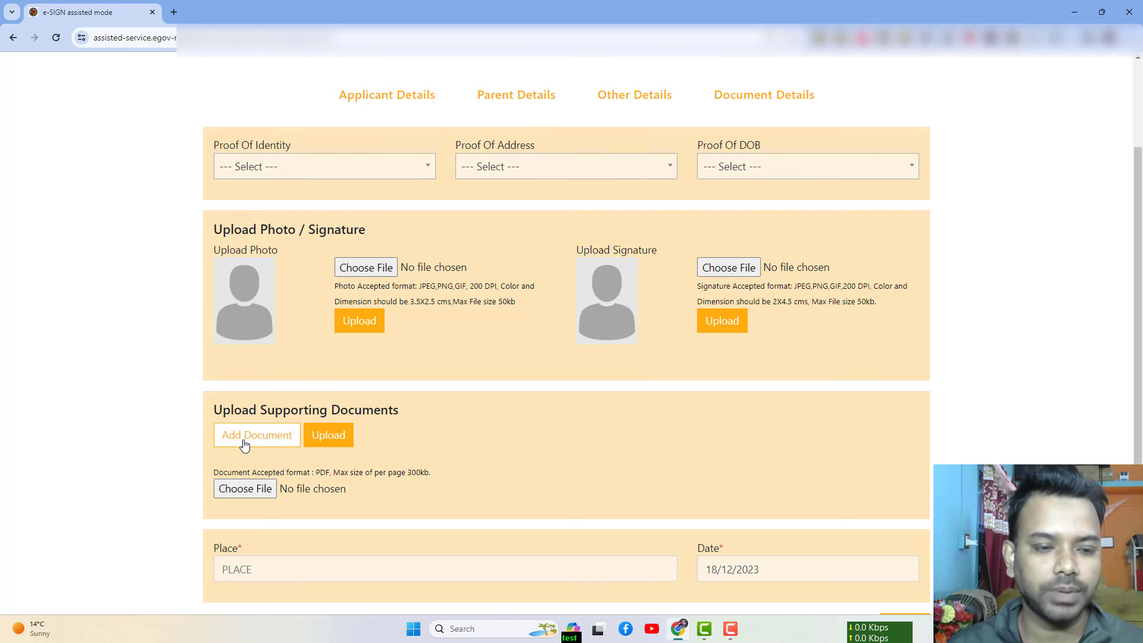
{"action": "scroll", "coordinate": [384, 445], "scroll_direction": "up", "scroll_amount": 1}
Select AADHAAR Card as proof of identity, address and date of birth.
{"action": "left_click", "coordinate": [249, 229]}
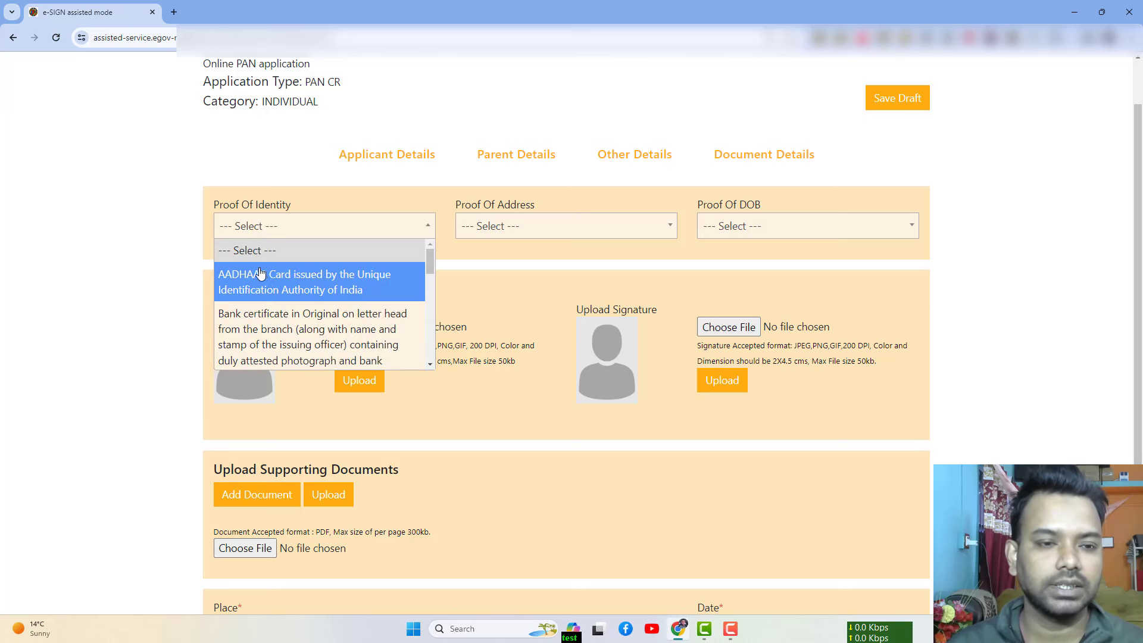
{"action": "left_click", "coordinate": [260, 274]}
{"action": "left_click", "coordinate": [526, 229]}
{"action": "left_click", "coordinate": [544, 273]}
{"action": "left_click", "coordinate": [774, 228]}
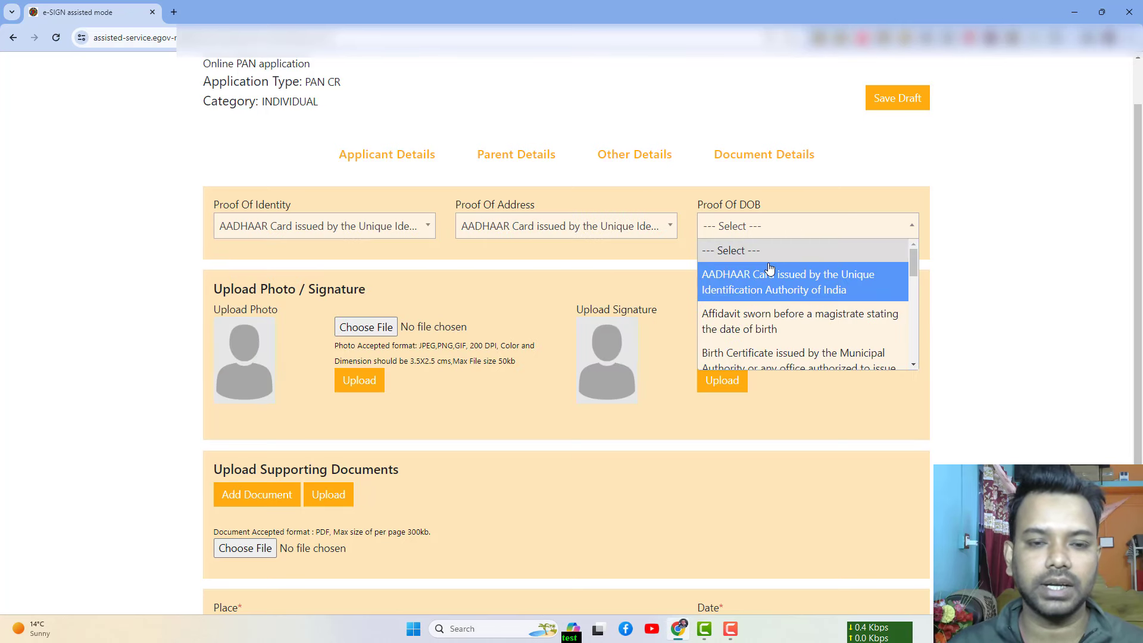
{"action": "left_click", "coordinate": [770, 273]}
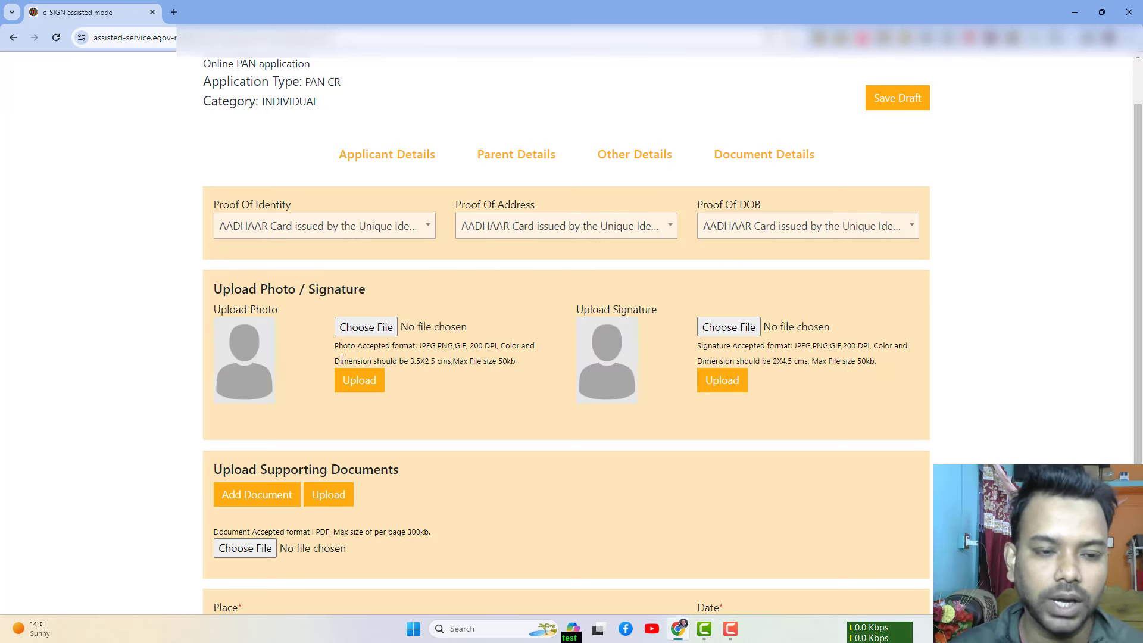
{"action": "left_click_drag", "start_coordinate": [335, 346], "coordinate": [474, 367]}
{"action": "left_click", "coordinate": [442, 370]}
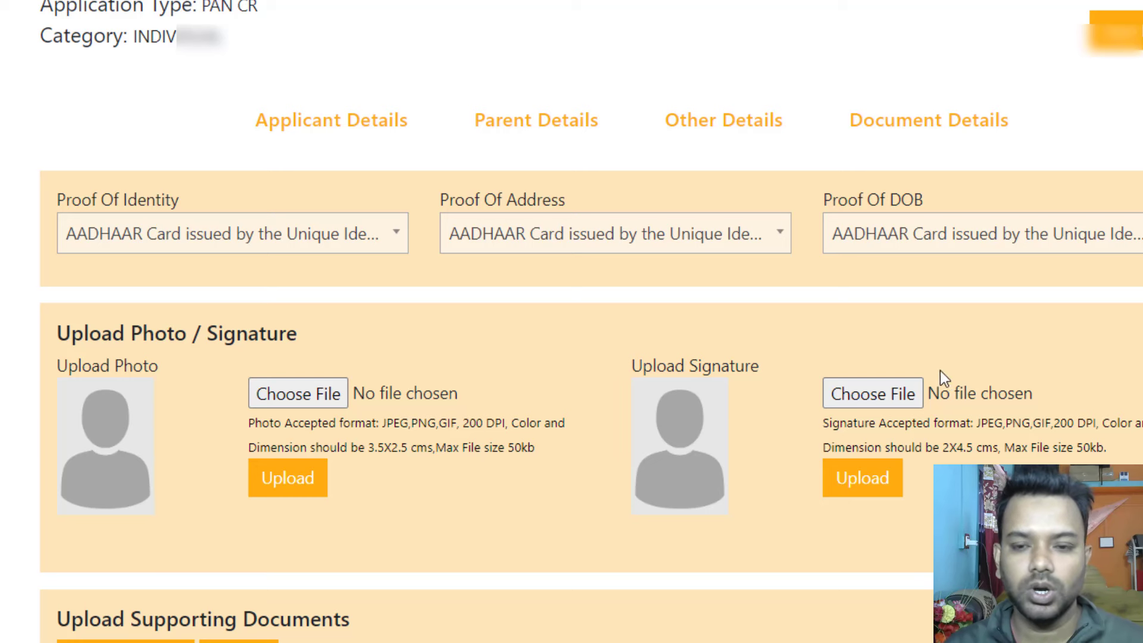
{"action": "left_click_drag", "start_coordinate": [942, 448], "coordinate": [984, 454]}
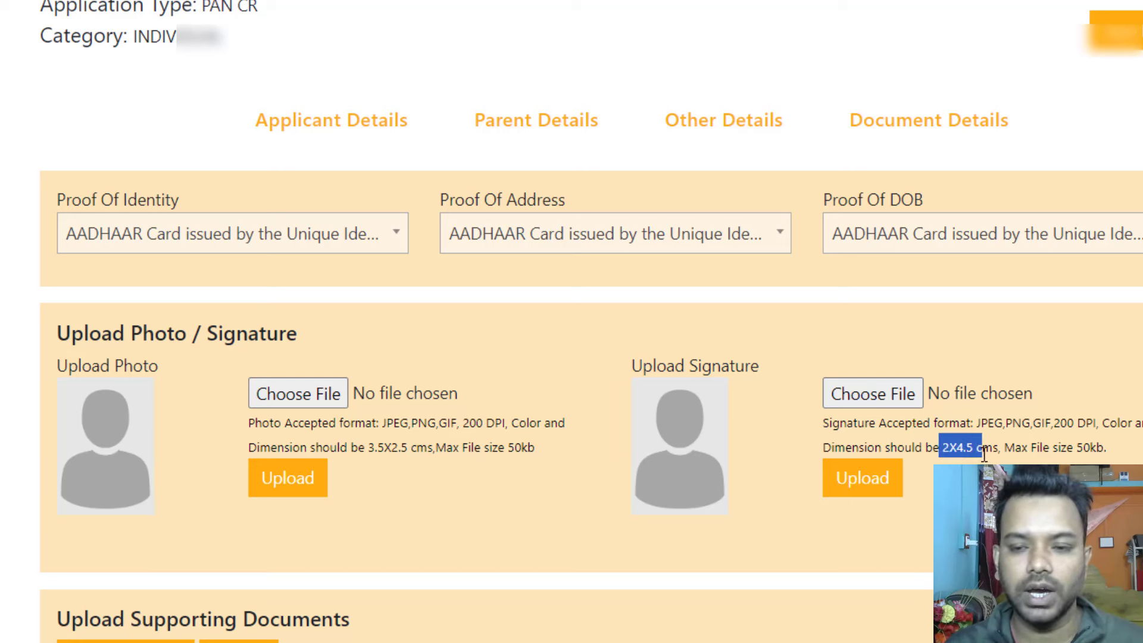
{"action": "left_click", "coordinate": [1081, 454]}
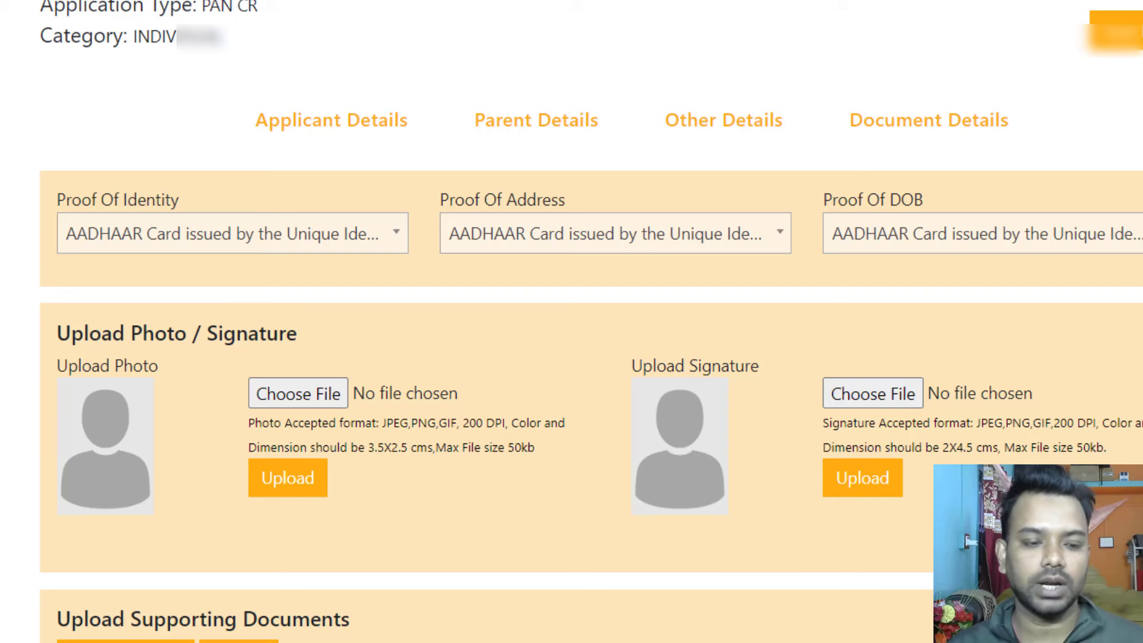
{"action": "scroll", "coordinate": [407, 636], "scroll_direction": "down", "scroll_amount": 2}
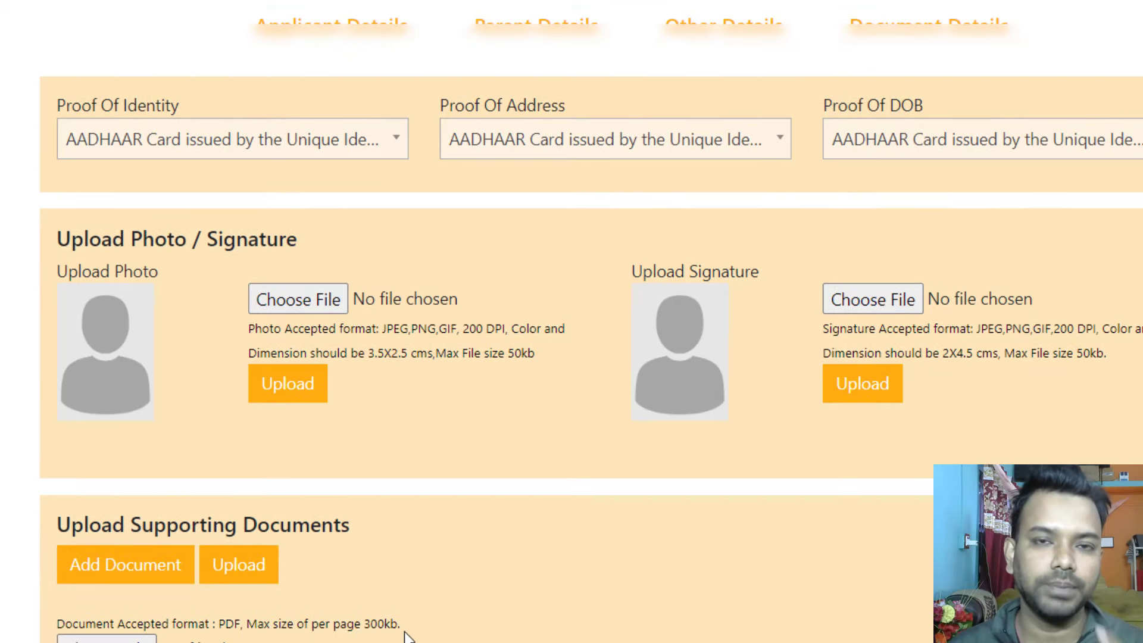
{"action": "scroll", "coordinate": [180, 487], "scroll_direction": "up", "scroll_amount": 4}
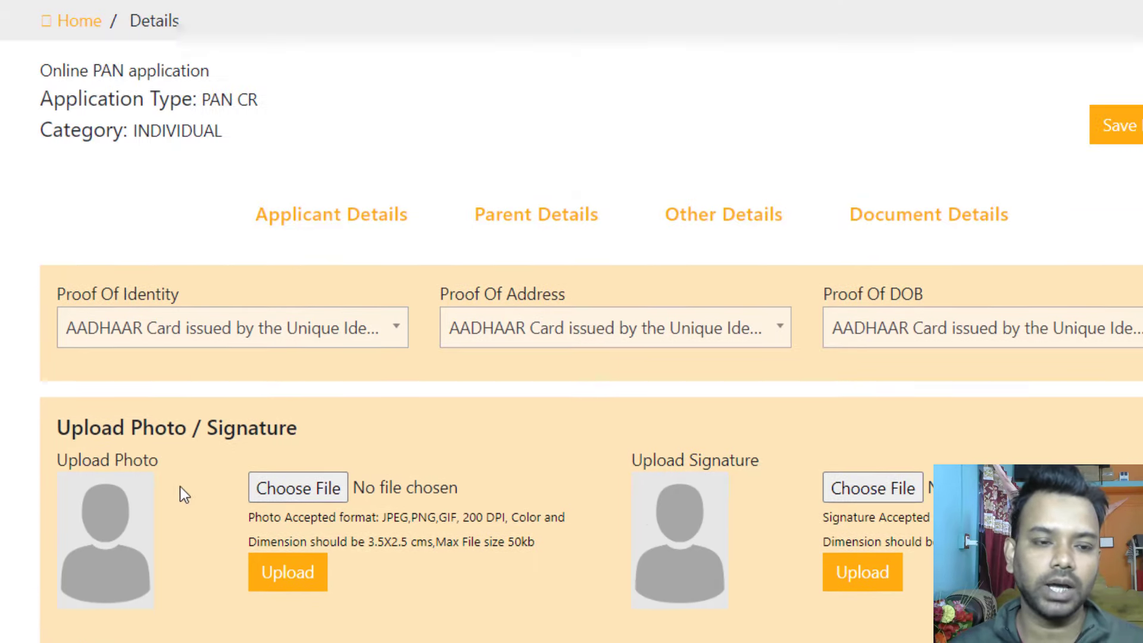
{"action": "scroll", "coordinate": [474, 462], "scroll_direction": "down", "scroll_amount": 6}
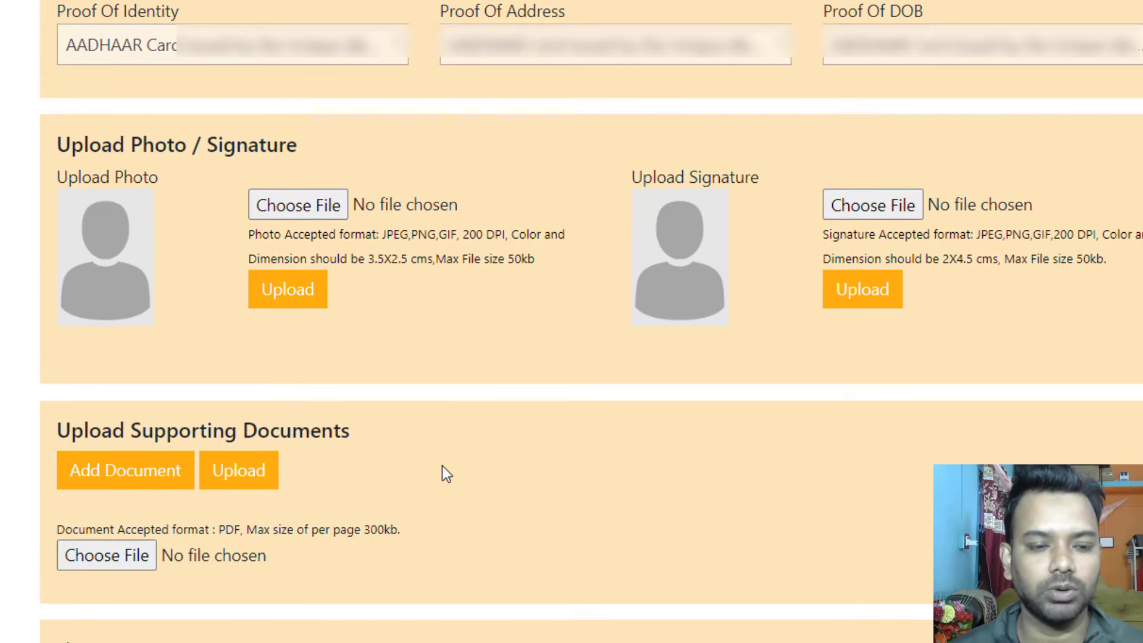
{"action": "scroll", "coordinate": [314, 541], "scroll_direction": "down", "scroll_amount": 1}
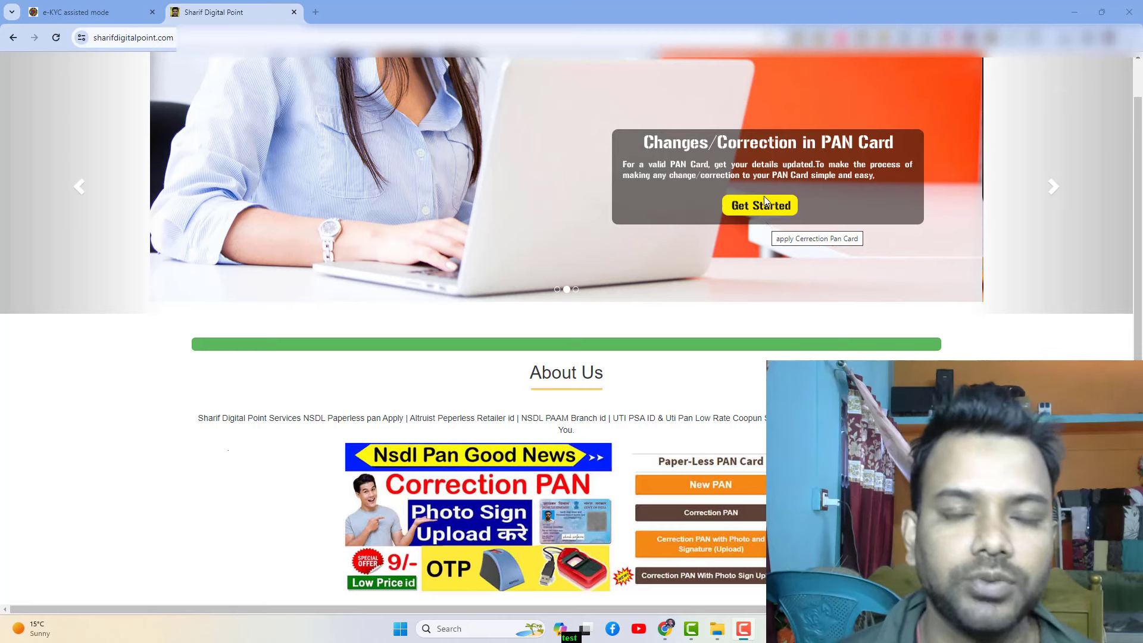
Reload the Sharif Digital Point home page and scroll to the footer's Useful Links.
{"action": "scroll", "coordinate": [381, 166], "scroll_direction": "up", "scroll_amount": 1}
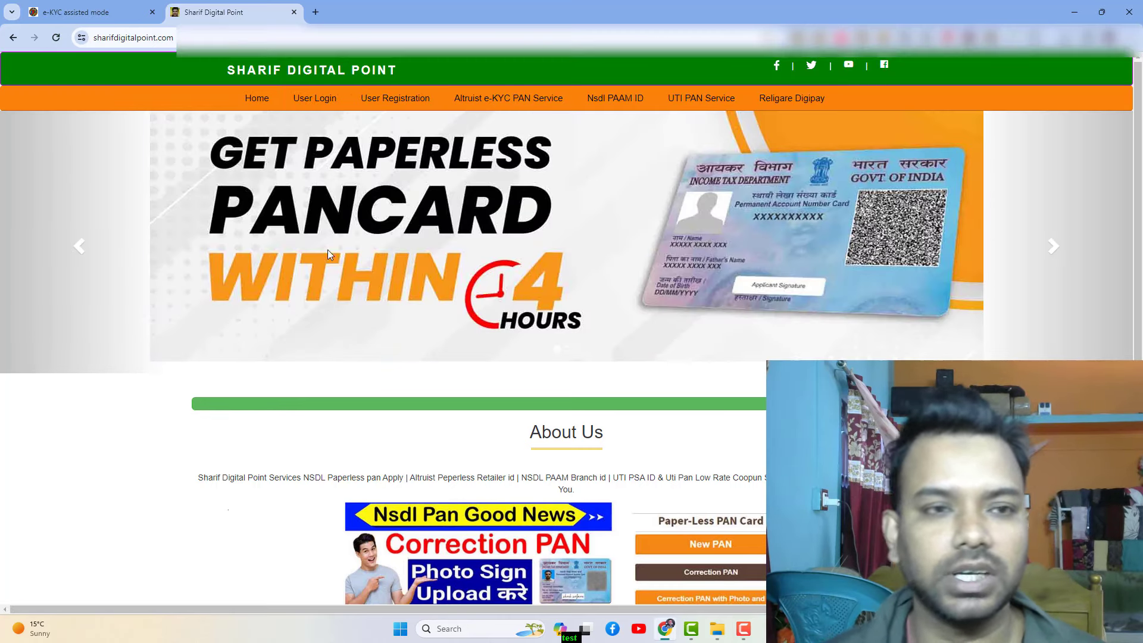
{"action": "left_click", "coordinate": [255, 98]}
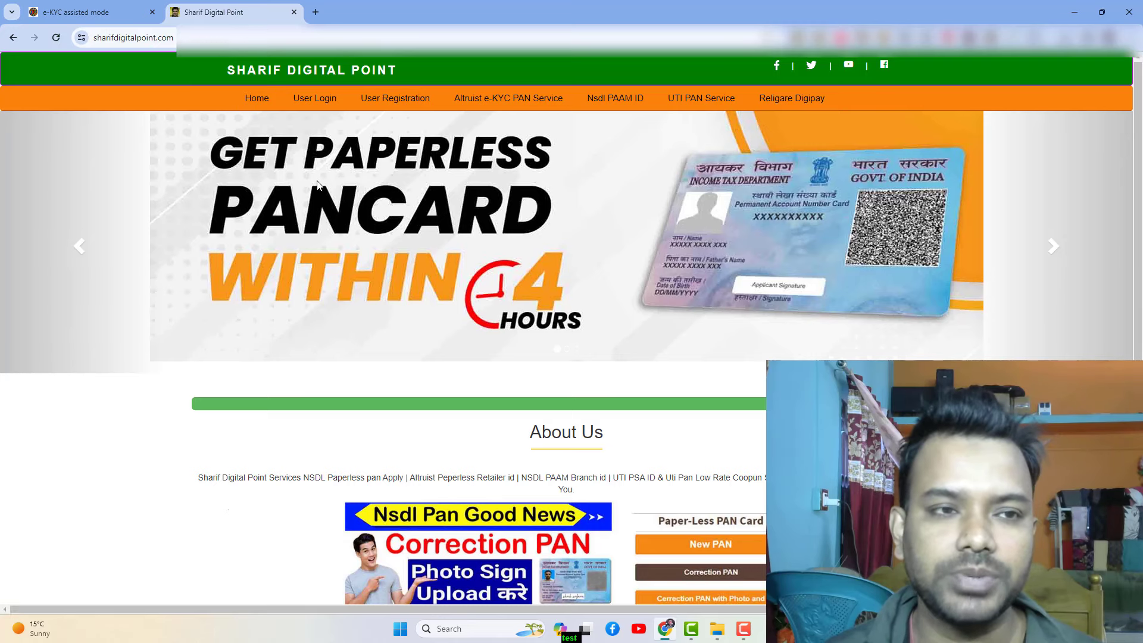
{"action": "scroll", "coordinate": [298, 190], "scroll_direction": "down", "scroll_amount": 6}
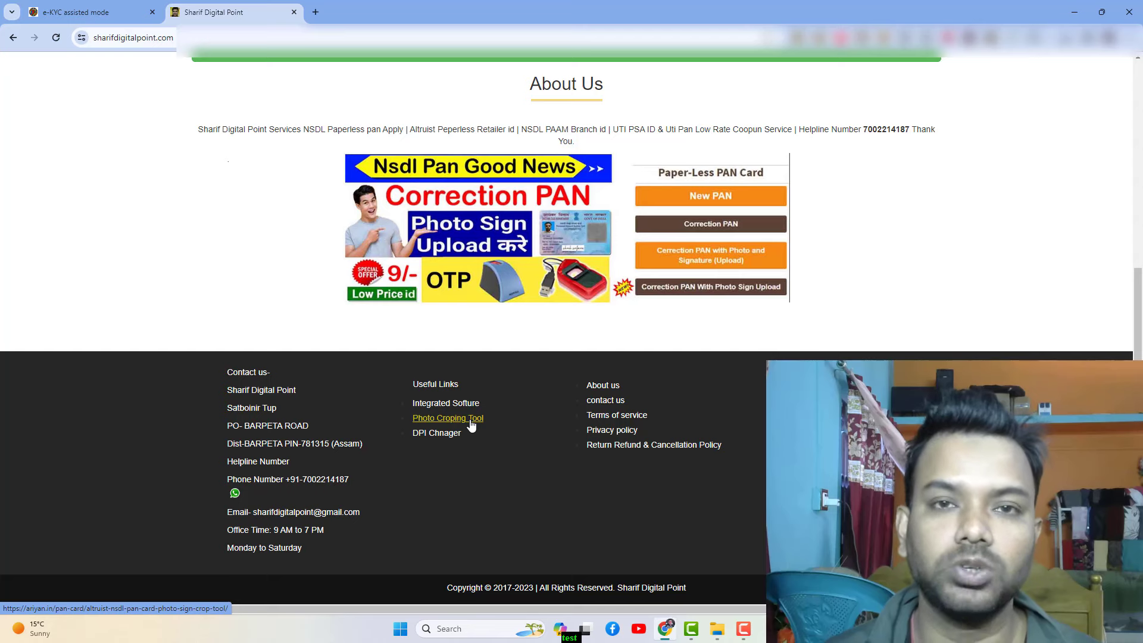
Open the Photo Croping Tool and load sign.jpg into the Photo Resize section.
{"action": "left_click", "coordinate": [472, 418]}
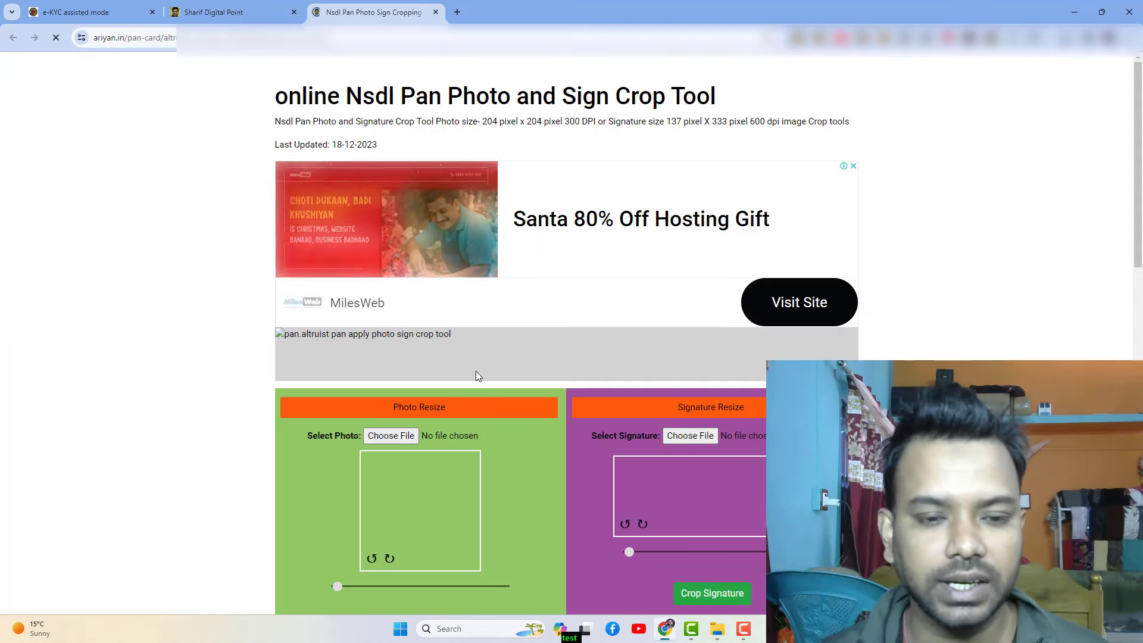
{"action": "scroll", "coordinate": [453, 345], "scroll_direction": "down", "scroll_amount": 3}
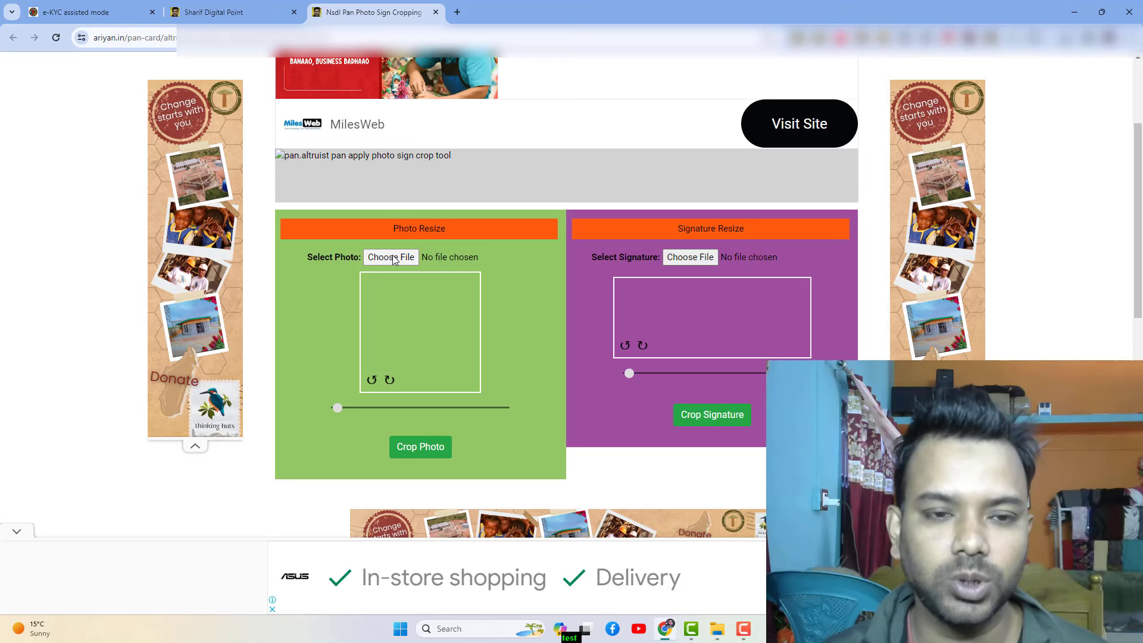
{"action": "left_click", "coordinate": [393, 258]}
{"action": "left_click", "coordinate": [410, 124]}
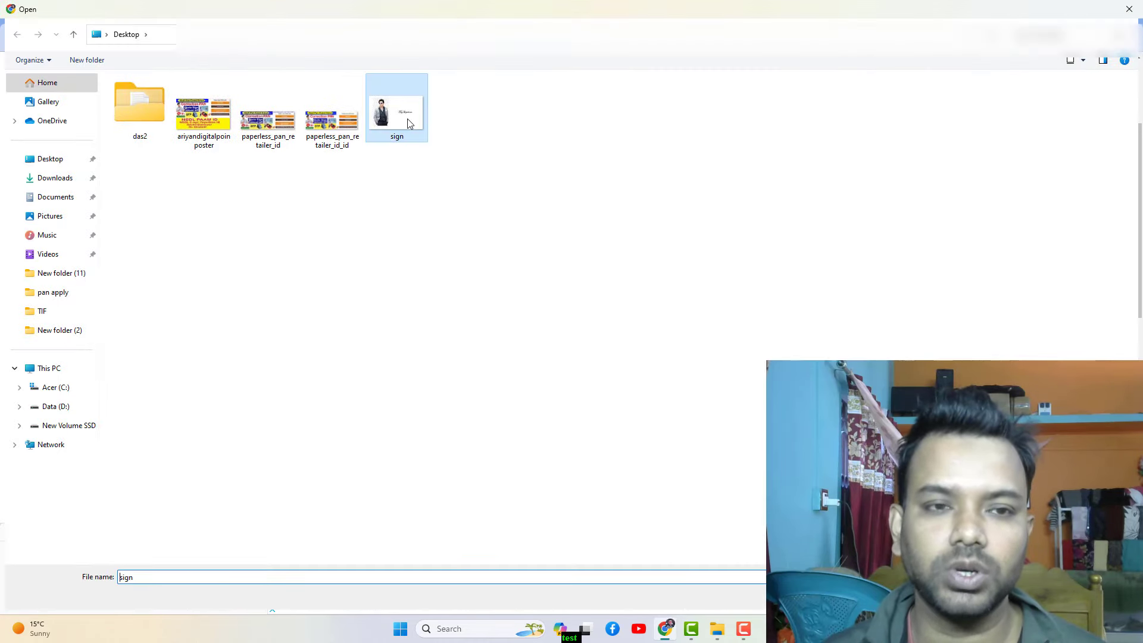
{"action": "double_click", "coordinate": [410, 124]}
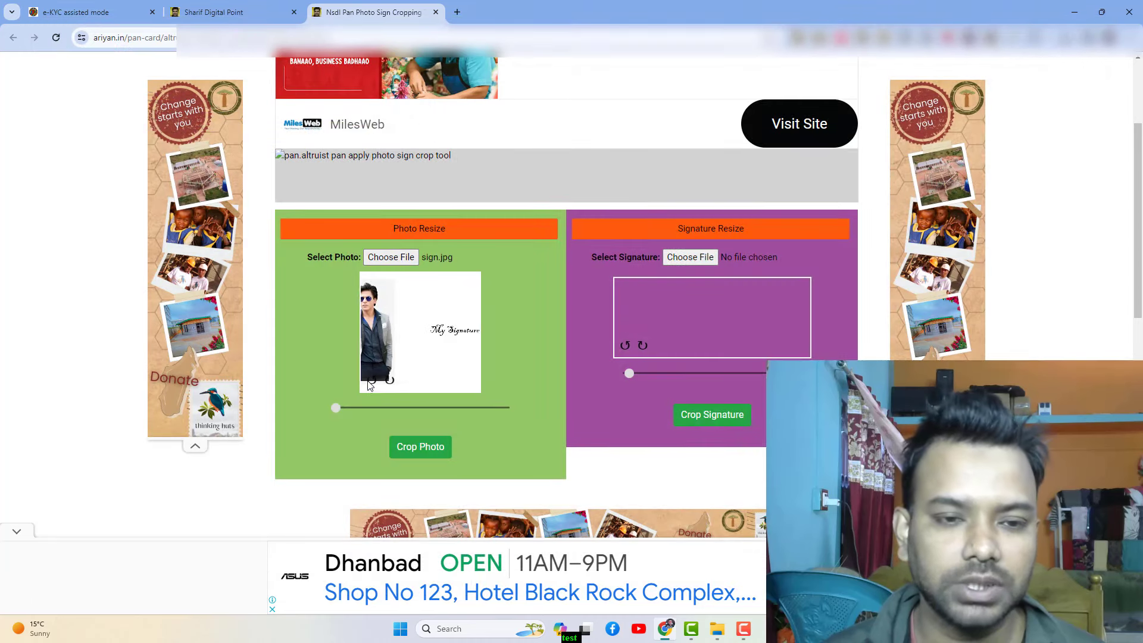
Zoom and position the portrait, crop it to PAN photo size, and download it.
{"action": "left_click_drag", "start_coordinate": [341, 407], "coordinate": [372, 407]}
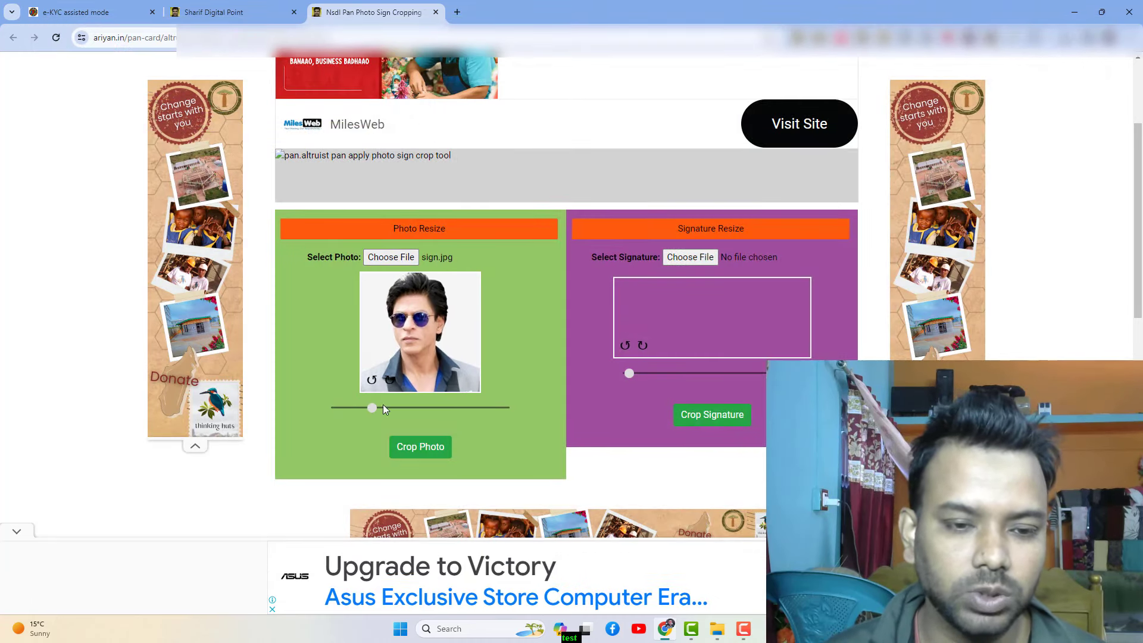
{"action": "left_click_drag", "start_coordinate": [372, 408], "coordinate": [368, 408]}
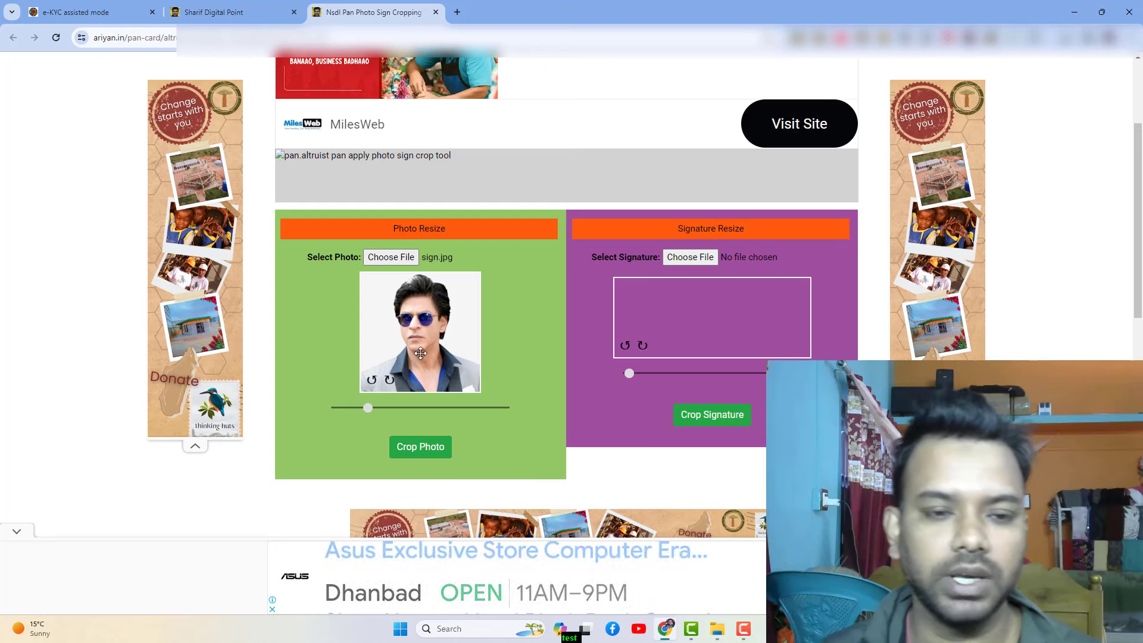
{"action": "left_click_drag", "start_coordinate": [405, 364], "coordinate": [428, 331]}
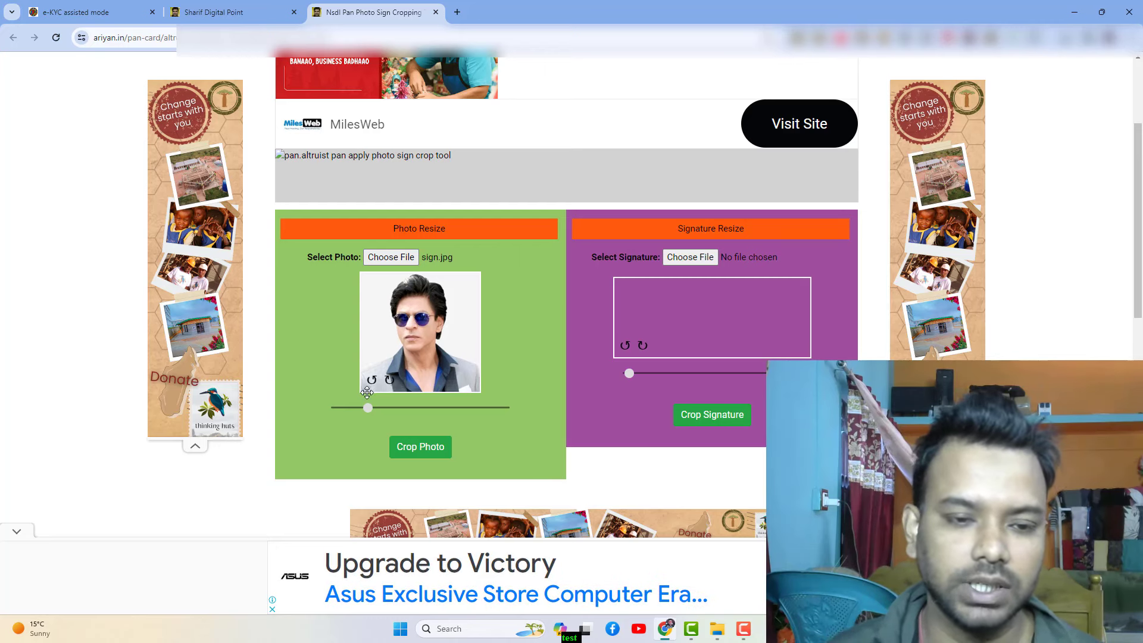
{"action": "mouse_move", "coordinate": [368, 408]}
{"action": "left_mouse_down"}
{"action": "mouse_move", "coordinate": [335, 409]}
{"action": "mouse_move", "coordinate": [366, 410]}
{"action": "left_mouse_up"}
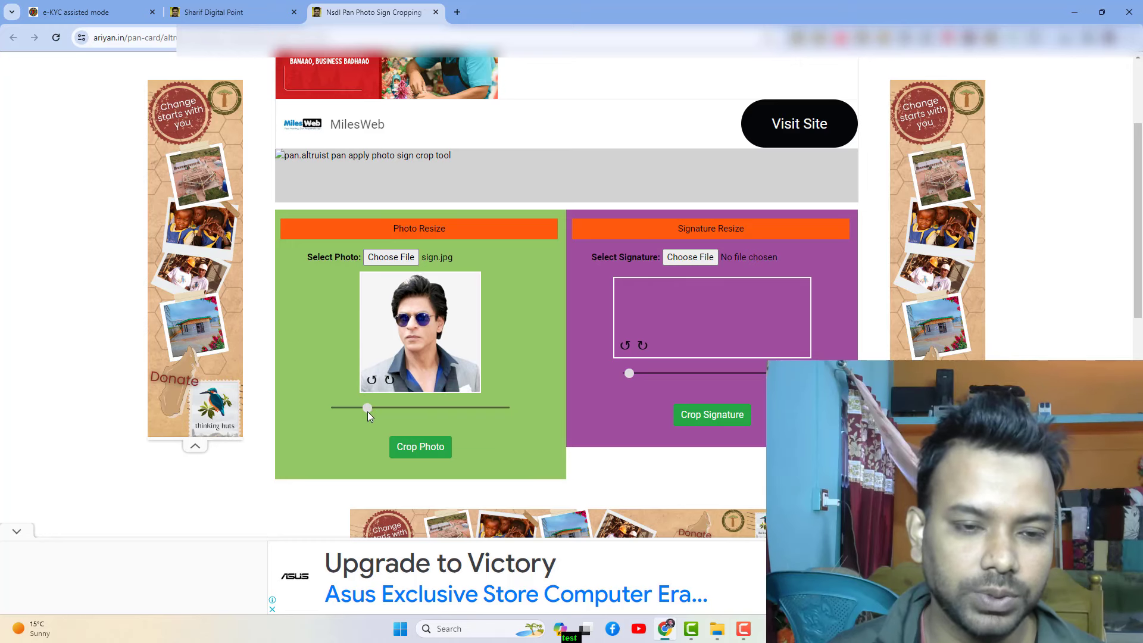
{"action": "left_click", "coordinate": [417, 453]}
{"action": "left_click", "coordinate": [582, 409]}
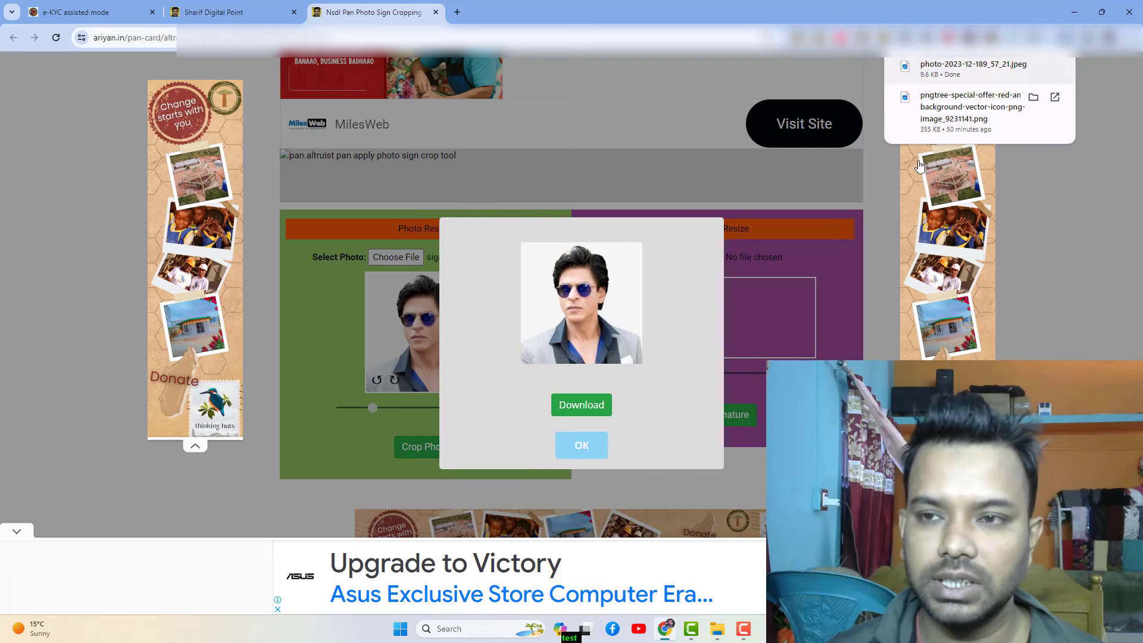
{"action": "left_click", "coordinate": [582, 445]}
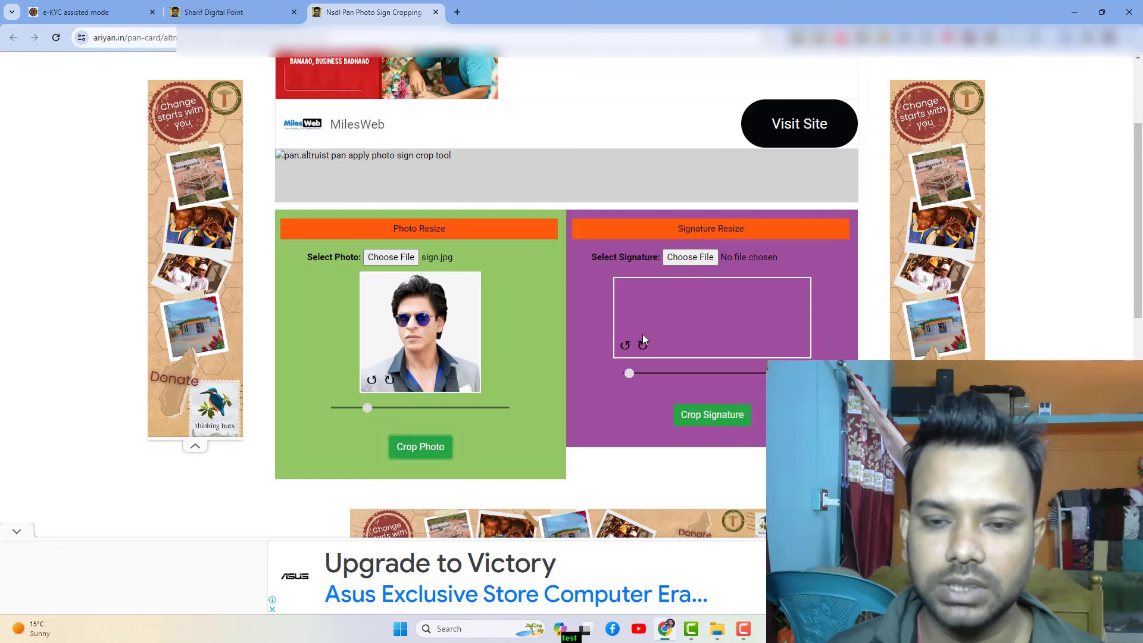
Load sign.jpg into Signature Resize, frame 'My Signature', crop, download, and show it in folder.
{"action": "left_click", "coordinate": [691, 257]}
{"action": "double_click", "coordinate": [400, 119]}
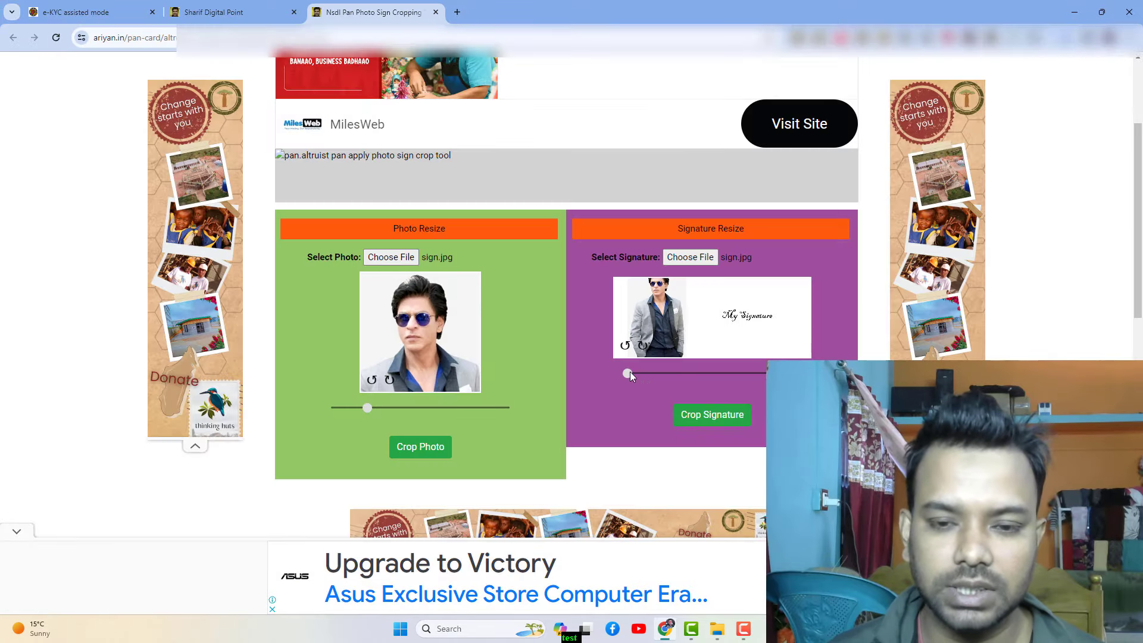
{"action": "left_click_drag", "start_coordinate": [628, 374], "coordinate": [672, 375]}
{"action": "left_click_drag", "start_coordinate": [745, 318], "coordinate": [661, 322]}
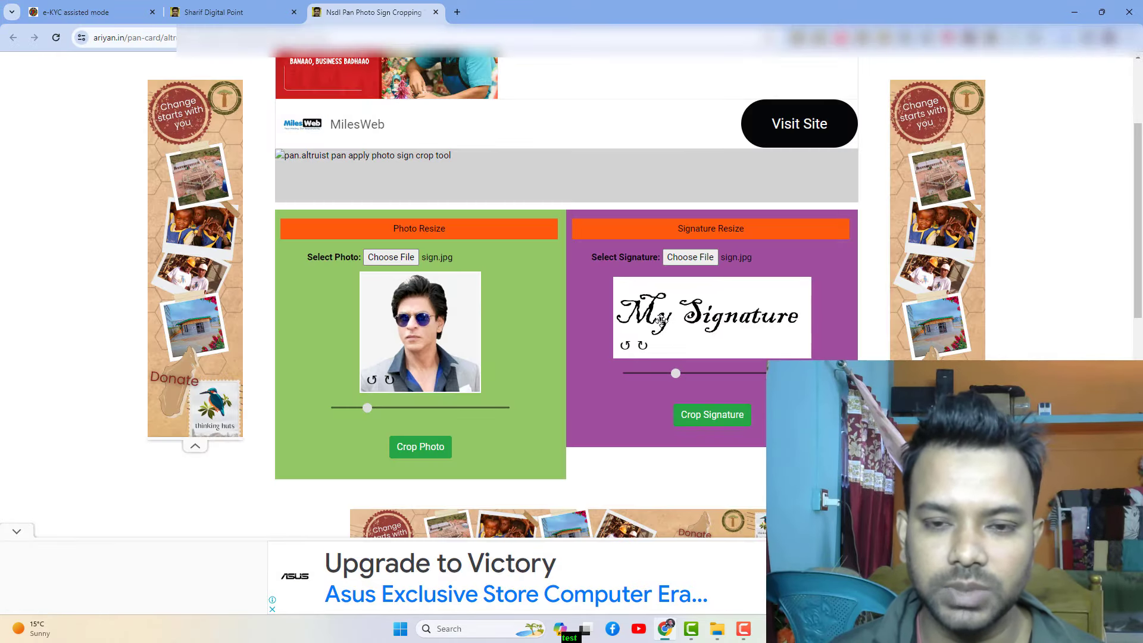
{"action": "left_click_drag", "start_coordinate": [670, 373], "coordinate": [669, 373]}
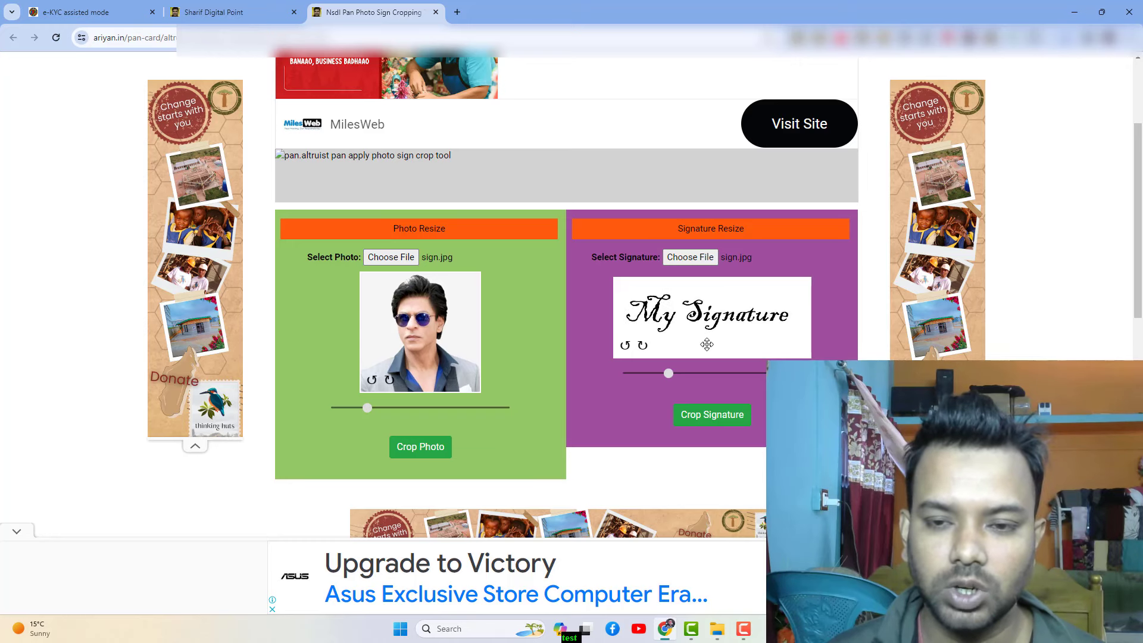
{"action": "left_click", "coordinate": [712, 415]}
{"action": "left_click", "coordinate": [591, 383]}
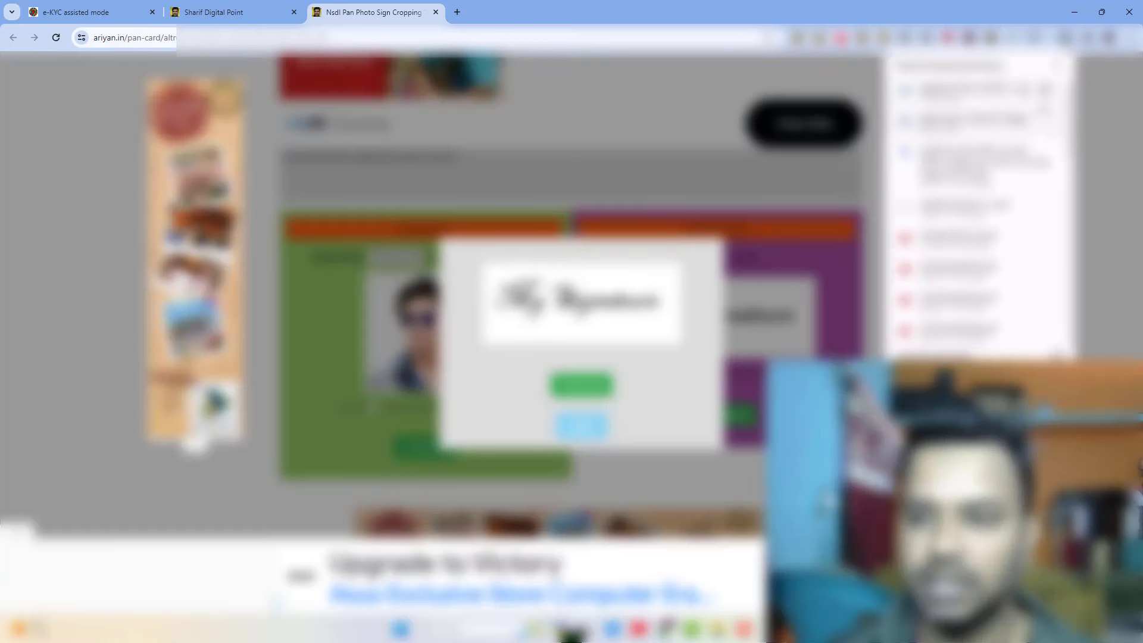
{"action": "left_click", "coordinate": [1043, 92]}
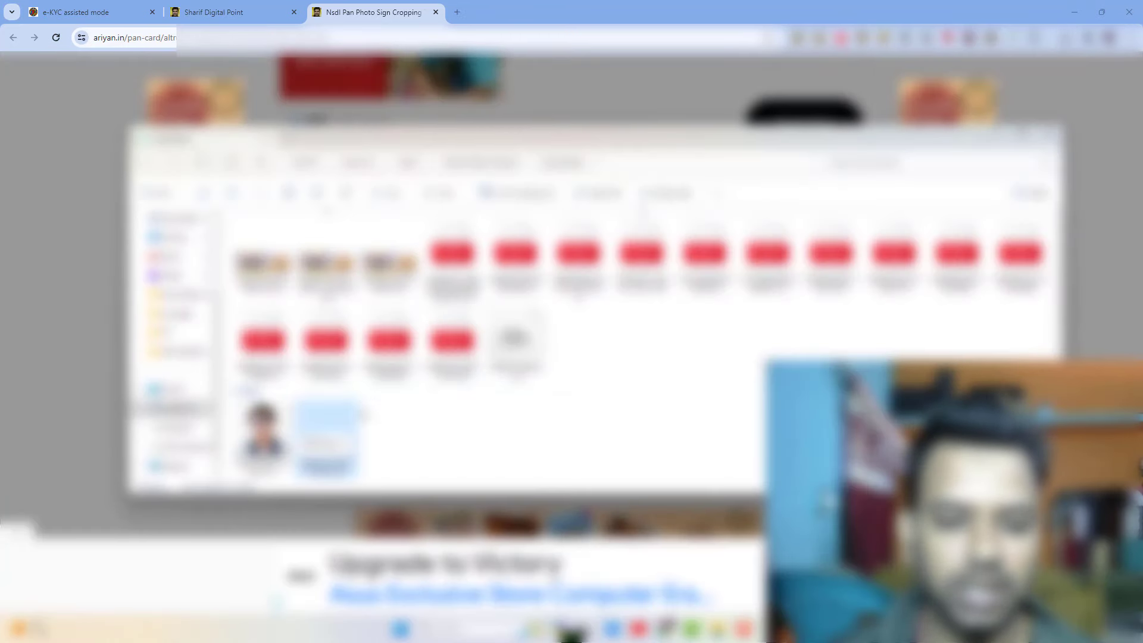
Preview the downloaded photo and signature JPEGs in Photos, then return to Chrome.
{"action": "left_click", "coordinate": [262, 431], "text": "ctrl"}
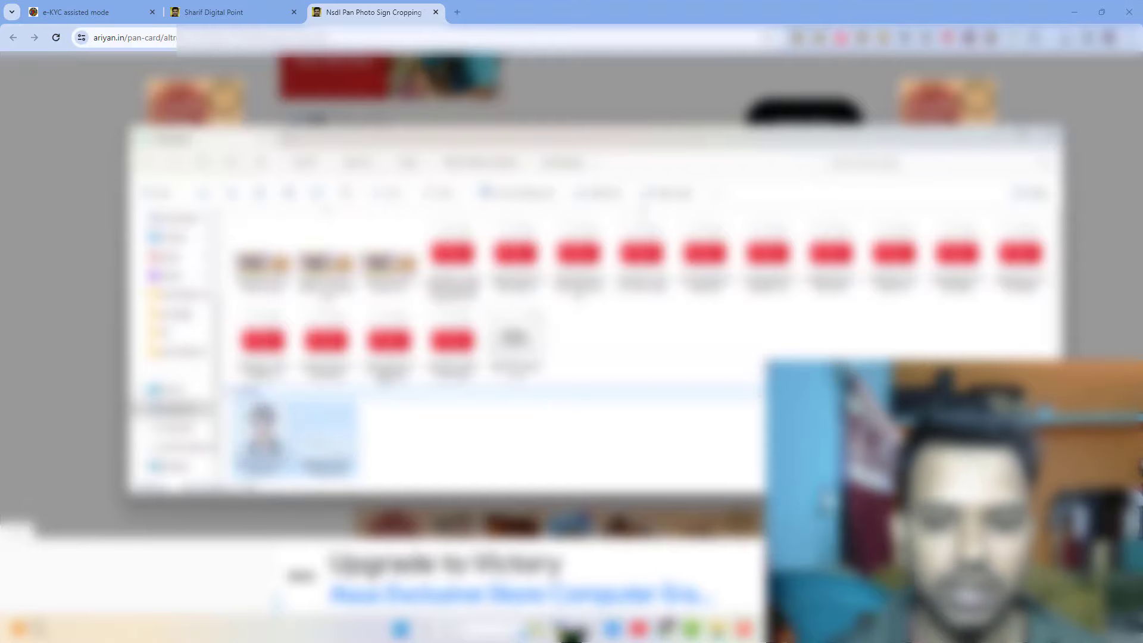
{"action": "key", "text": "super+d"}
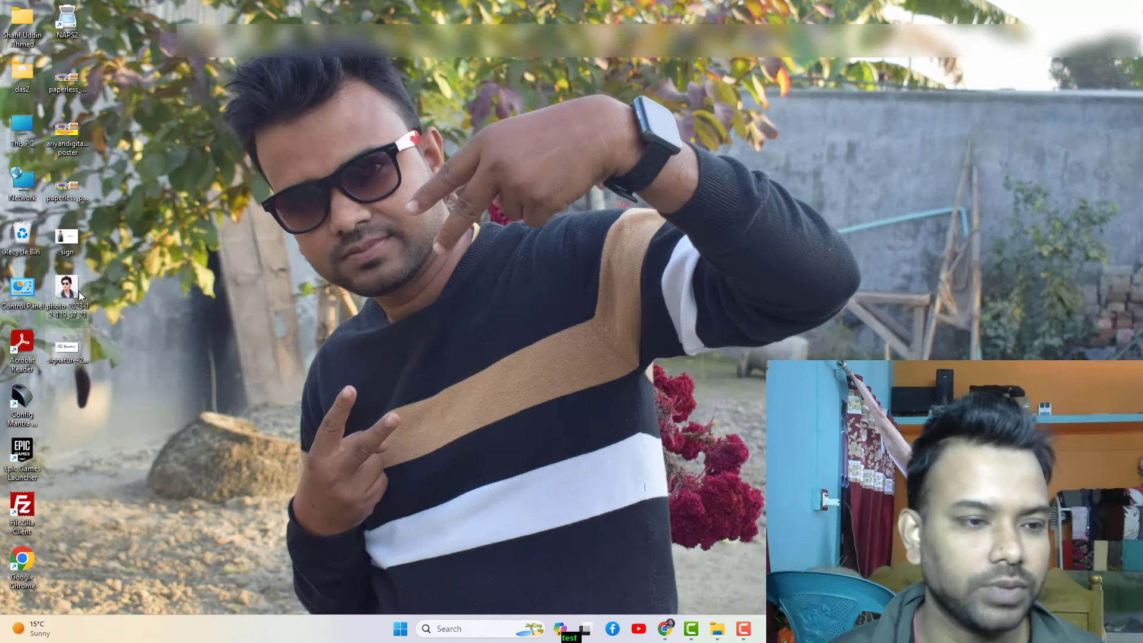
{"action": "double_click", "coordinate": [67, 349]}
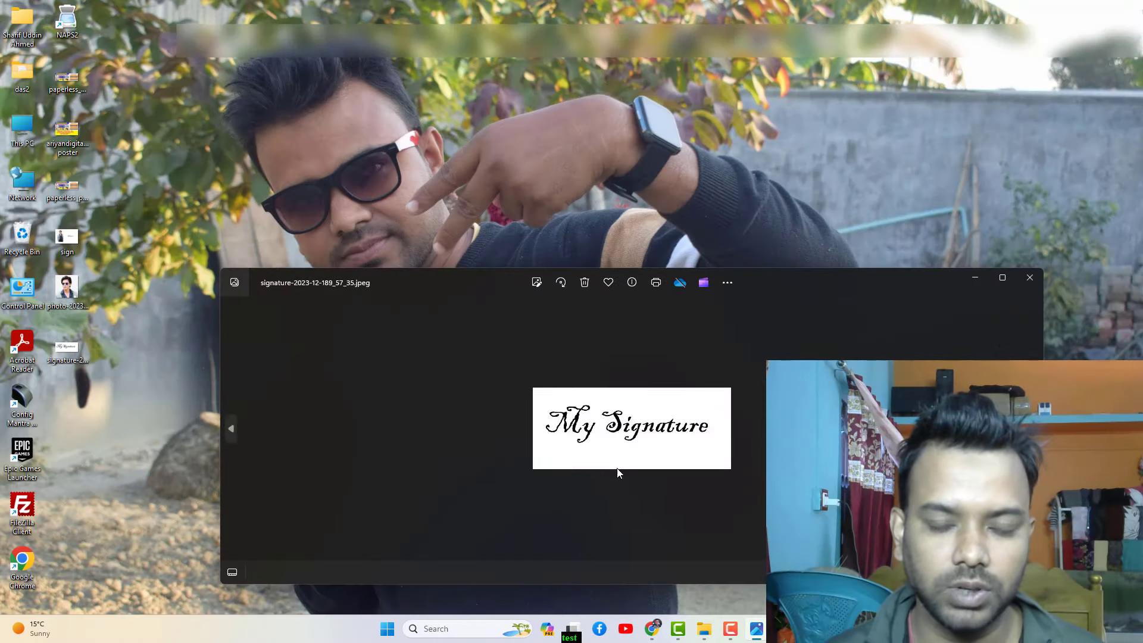
{"action": "left_click", "coordinate": [1028, 280]}
{"action": "left_click", "coordinate": [665, 628]}
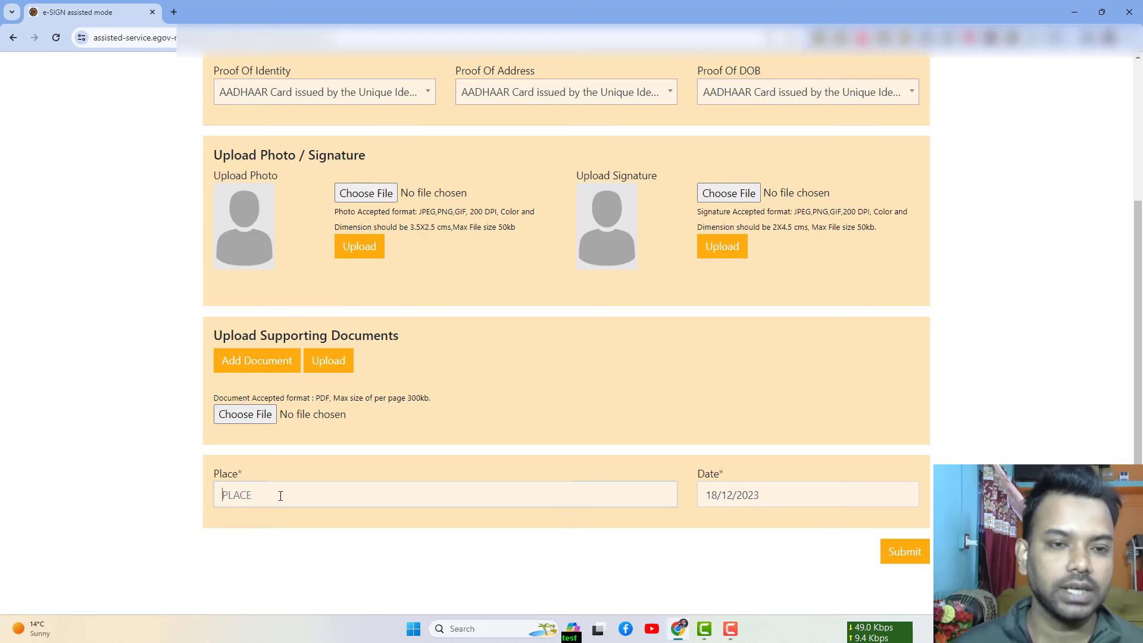
Enter BARPETA as the Place.
{"action": "left_click", "coordinate": [280, 494]}
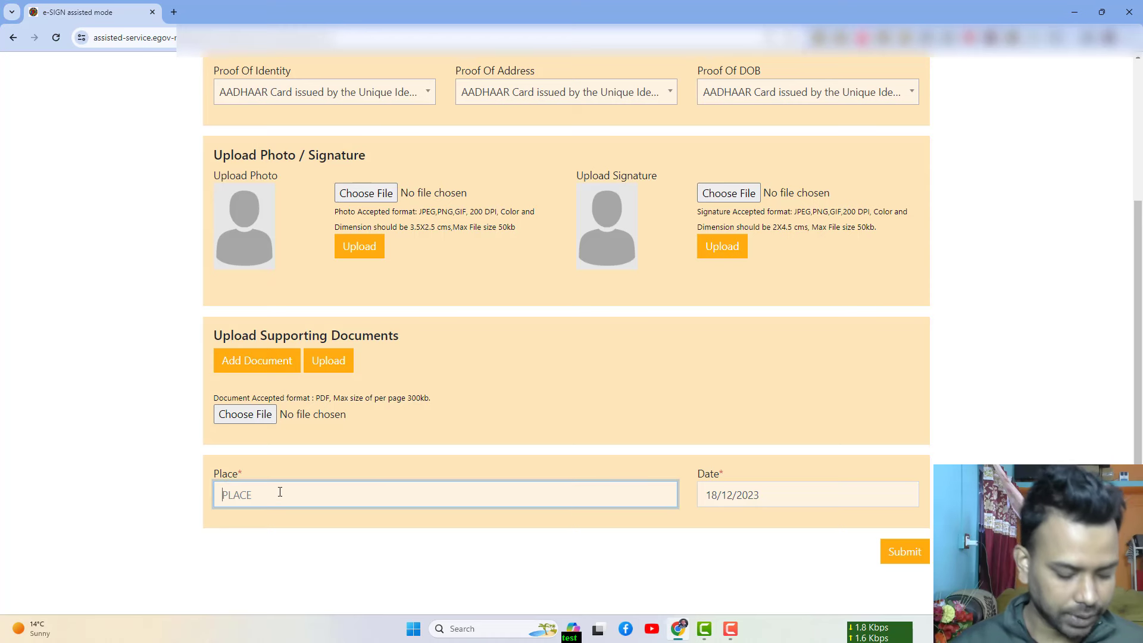
{"action": "type", "text": "BAR"}
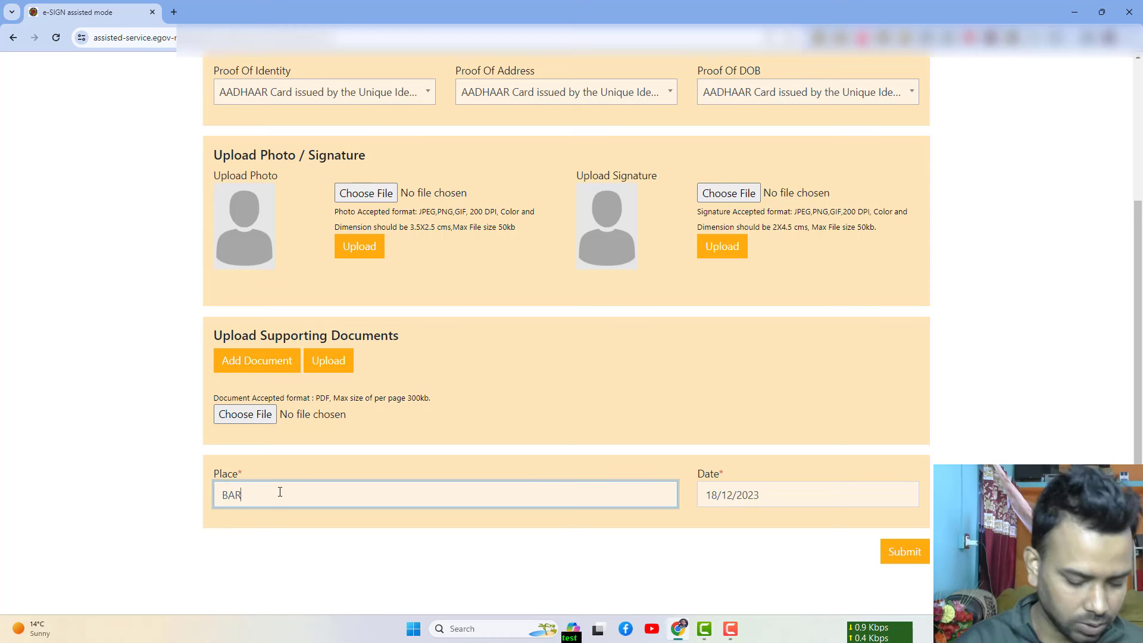
{"action": "type", "text": "PETA"}
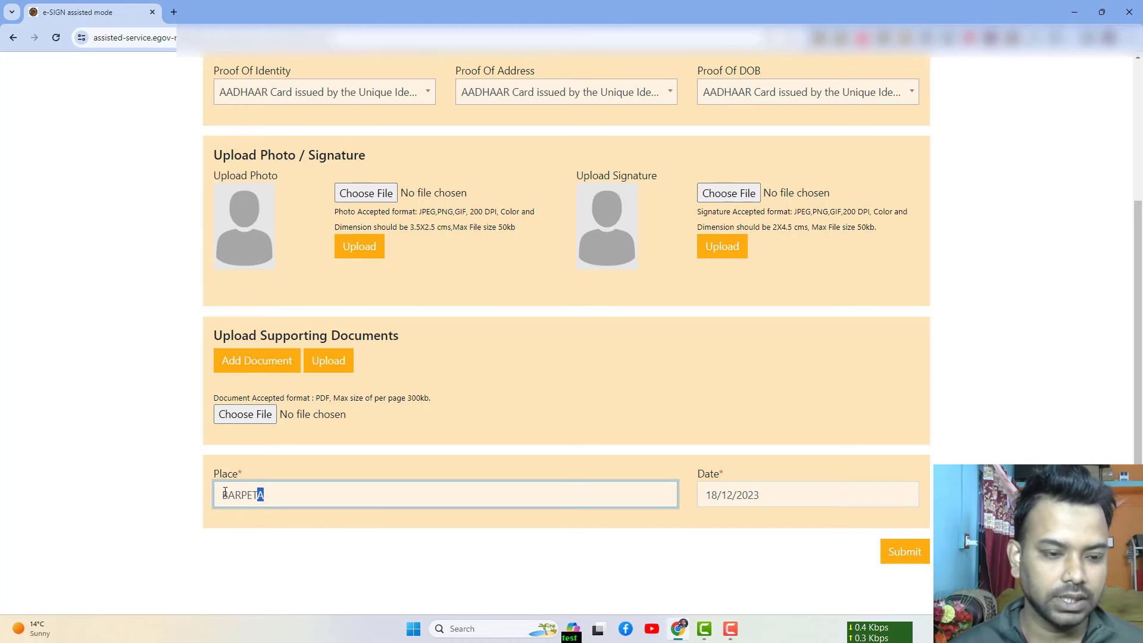
{"action": "left_click_drag", "start_coordinate": [225, 493], "coordinate": [222, 494]}
{"action": "scroll", "coordinate": [404, 268], "scroll_direction": "up", "scroll_amount": 1}
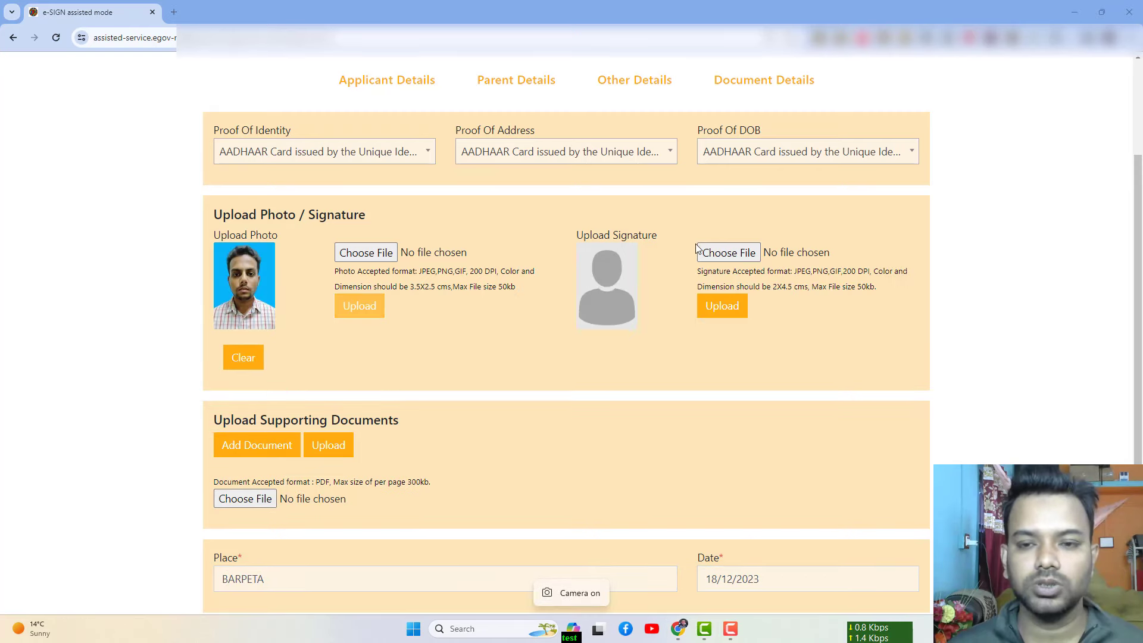
Choose signew.jpg as the signature image and upload it.
{"action": "left_click", "coordinate": [729, 252]}
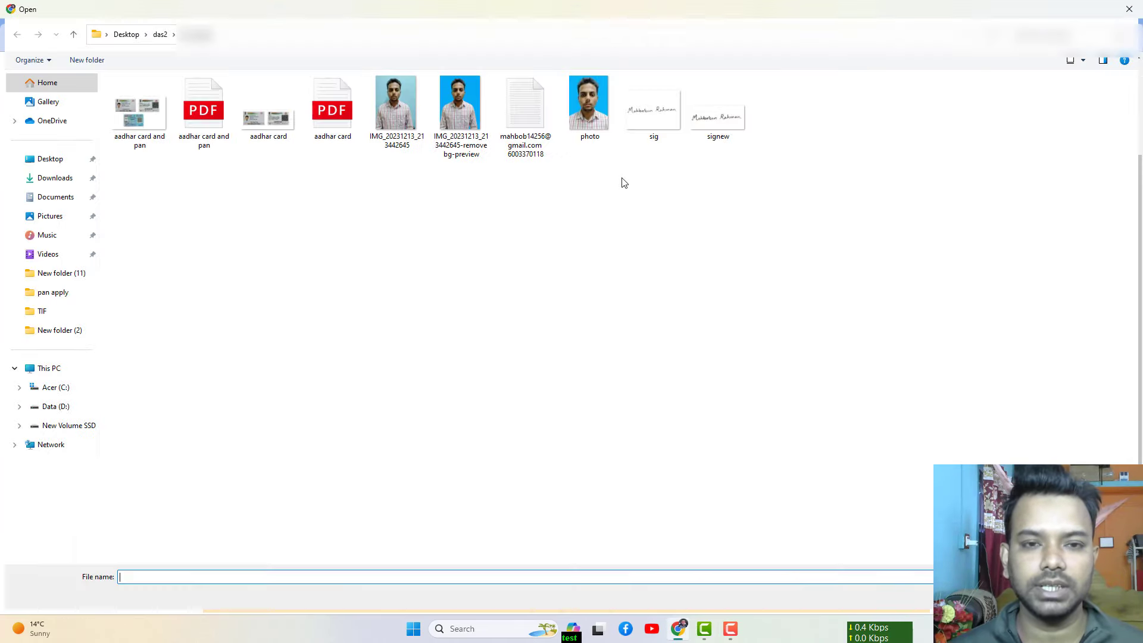
{"action": "double_click", "coordinate": [719, 129]}
{"action": "left_click", "coordinate": [728, 309]}
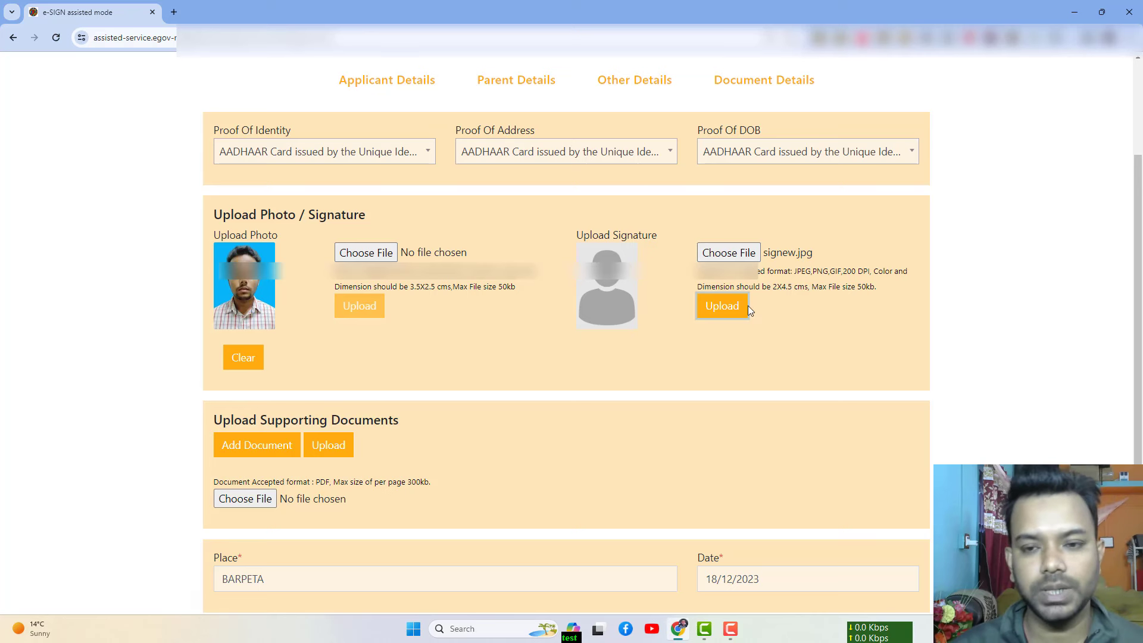
{"action": "left_click", "coordinate": [725, 308]}
{"action": "left_click", "coordinate": [732, 308]}
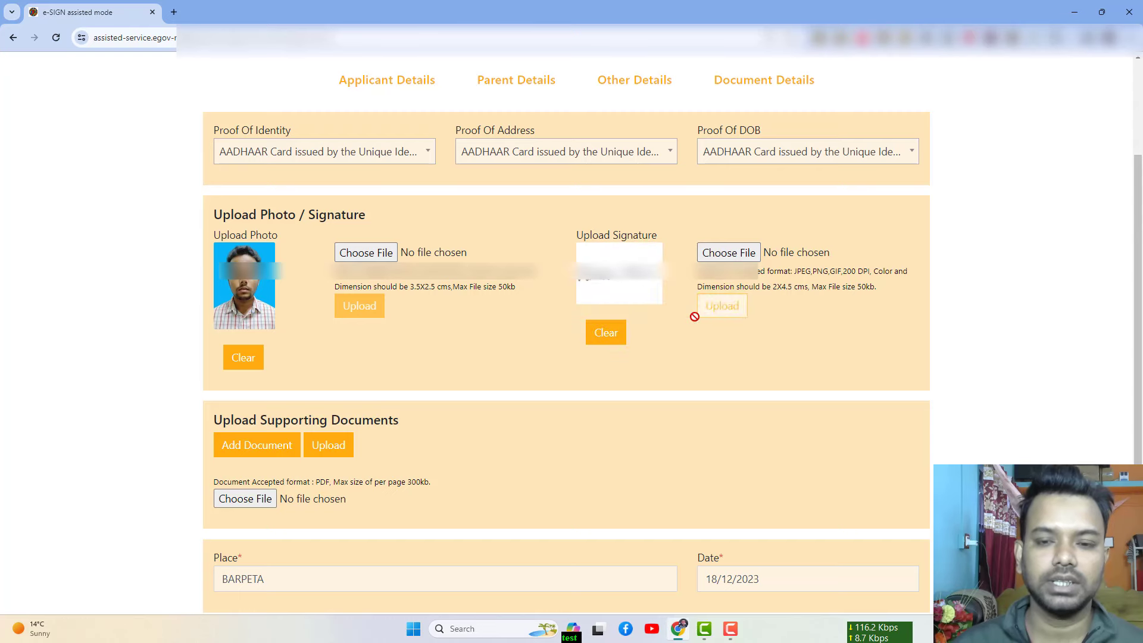
Attach aadhar card and pan.pdf as the supporting document.
{"action": "left_click", "coordinate": [262, 499]}
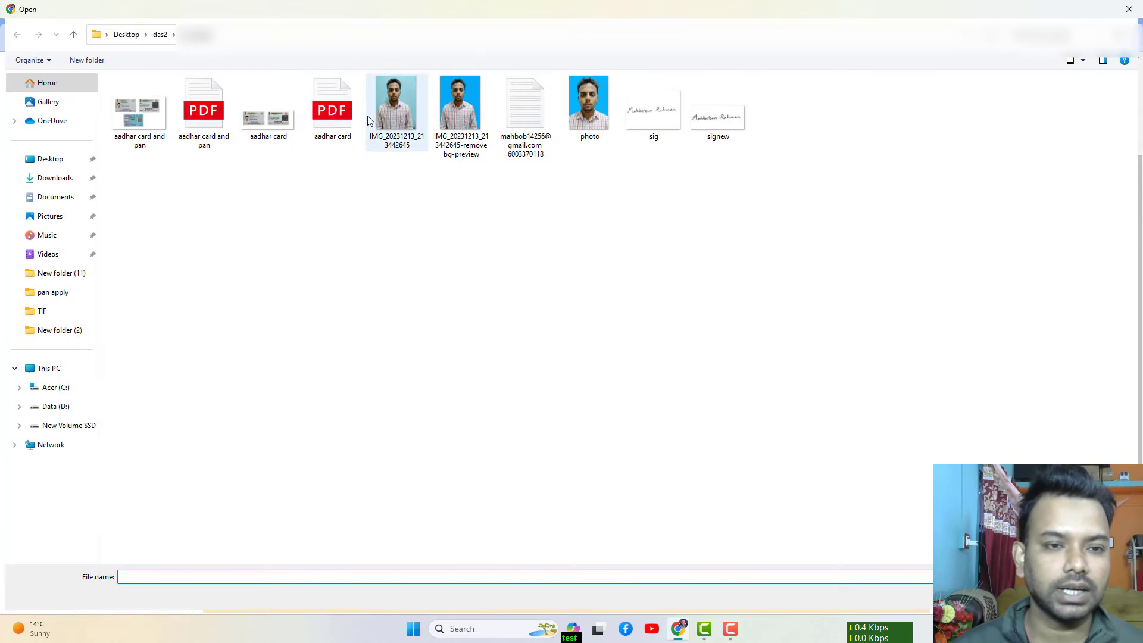
{"action": "double_click", "coordinate": [204, 110]}
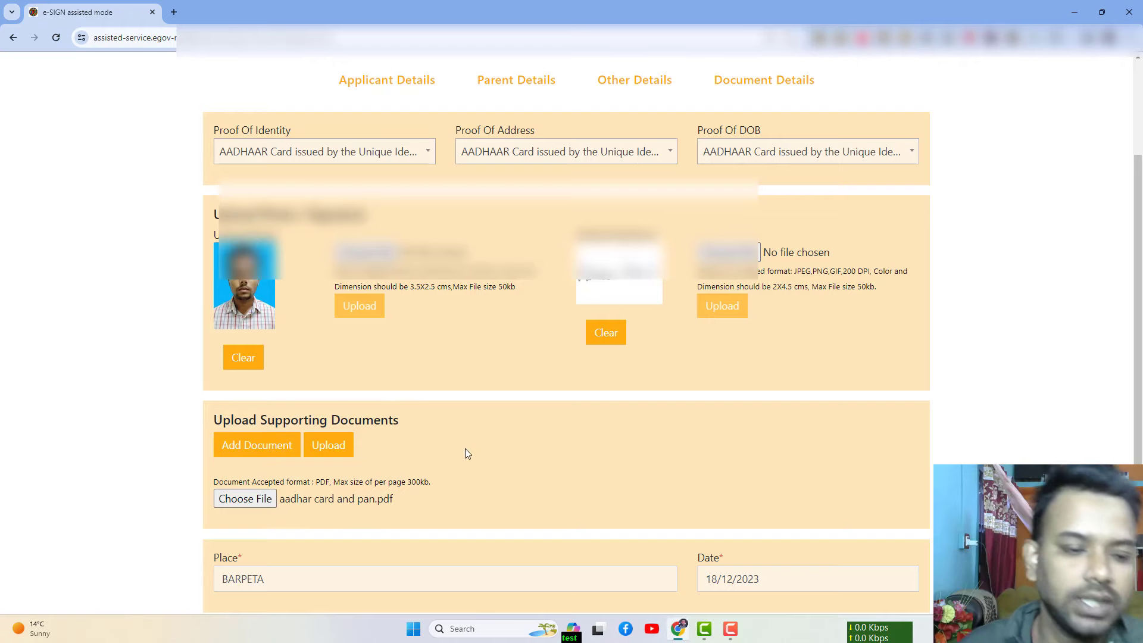
{"action": "scroll", "coordinate": [467, 453], "scroll_direction": "down", "scroll_amount": 2}
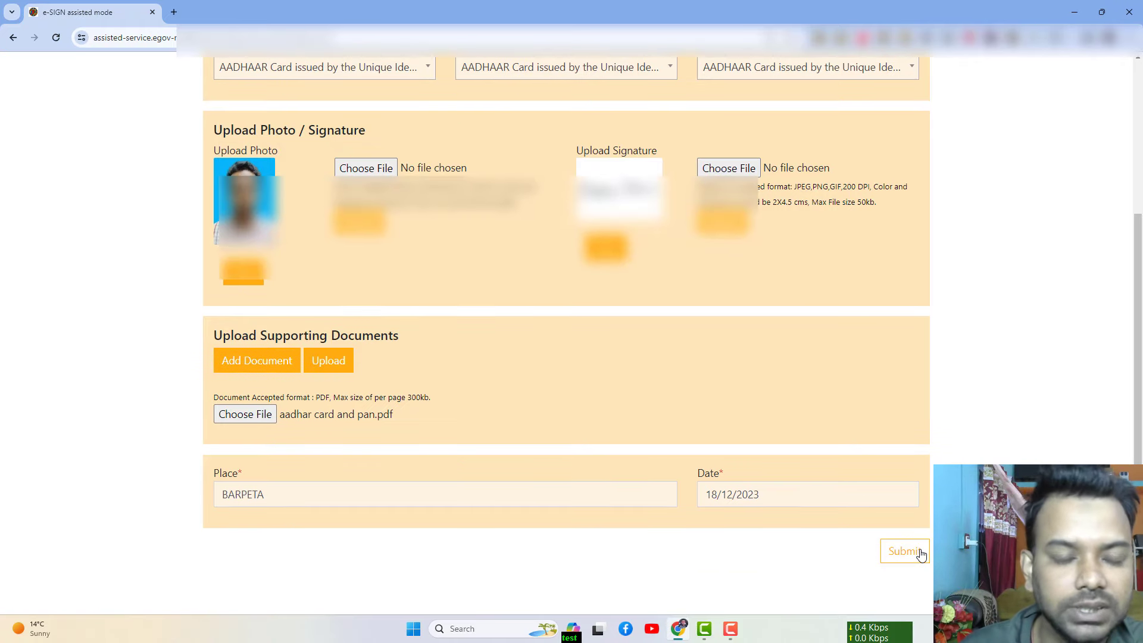
Upload the supporting PDF until 'Documents Uploaded Successfully' appears, then submit the form.
{"action": "left_click", "coordinate": [922, 554]}
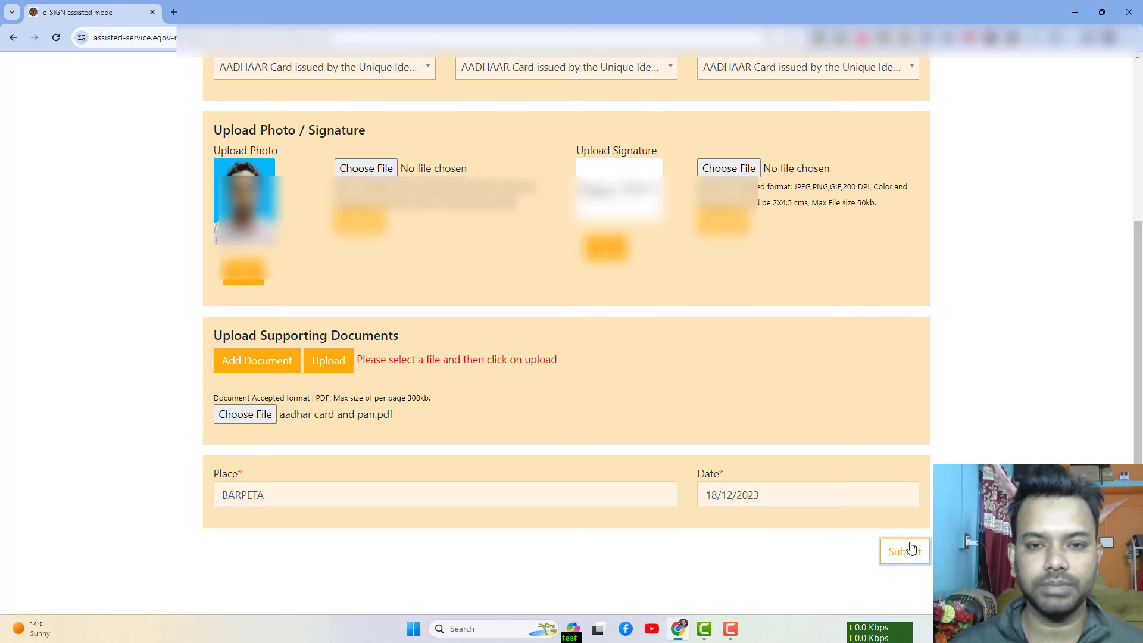
{"action": "left_click", "coordinate": [328, 361]}
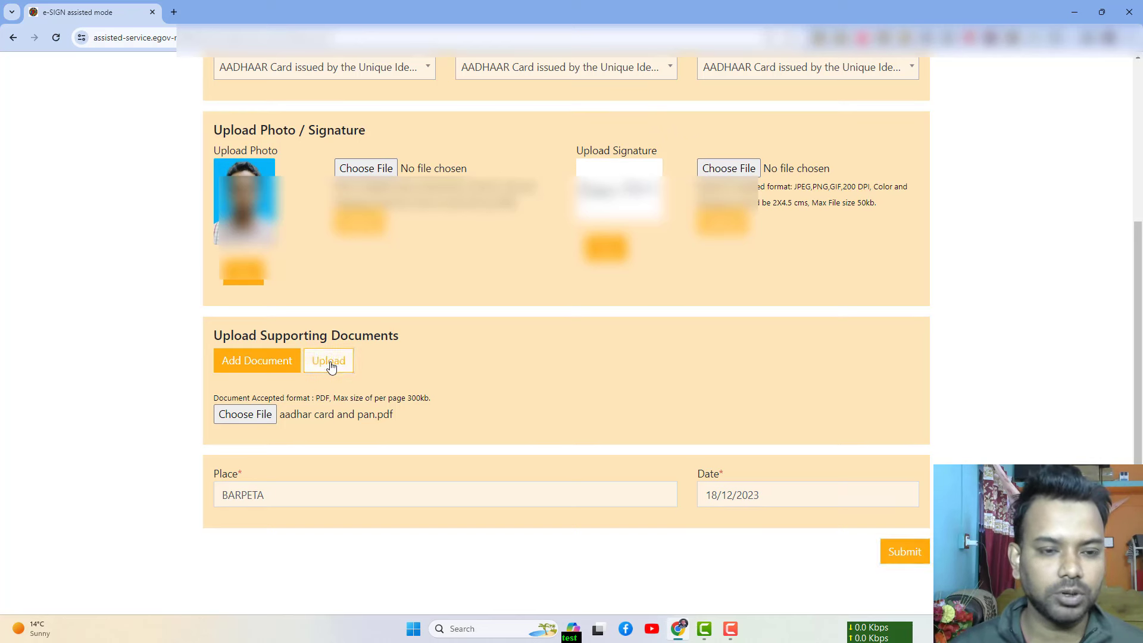
{"action": "left_click_drag", "start_coordinate": [405, 363], "coordinate": [638, 393]}
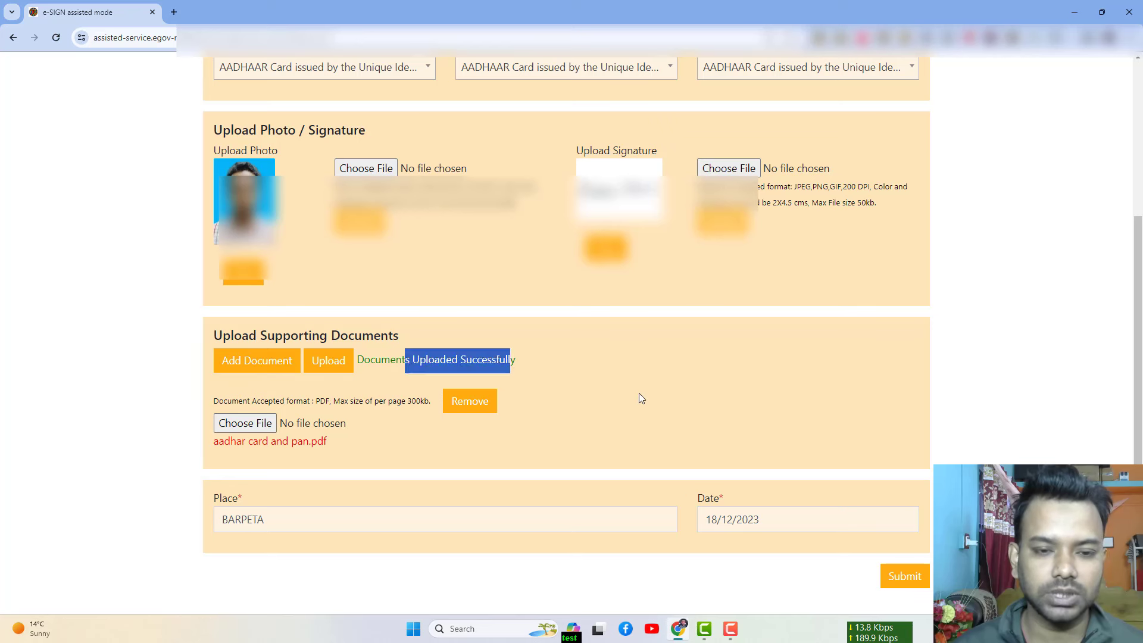
{"action": "left_click", "coordinate": [649, 394]}
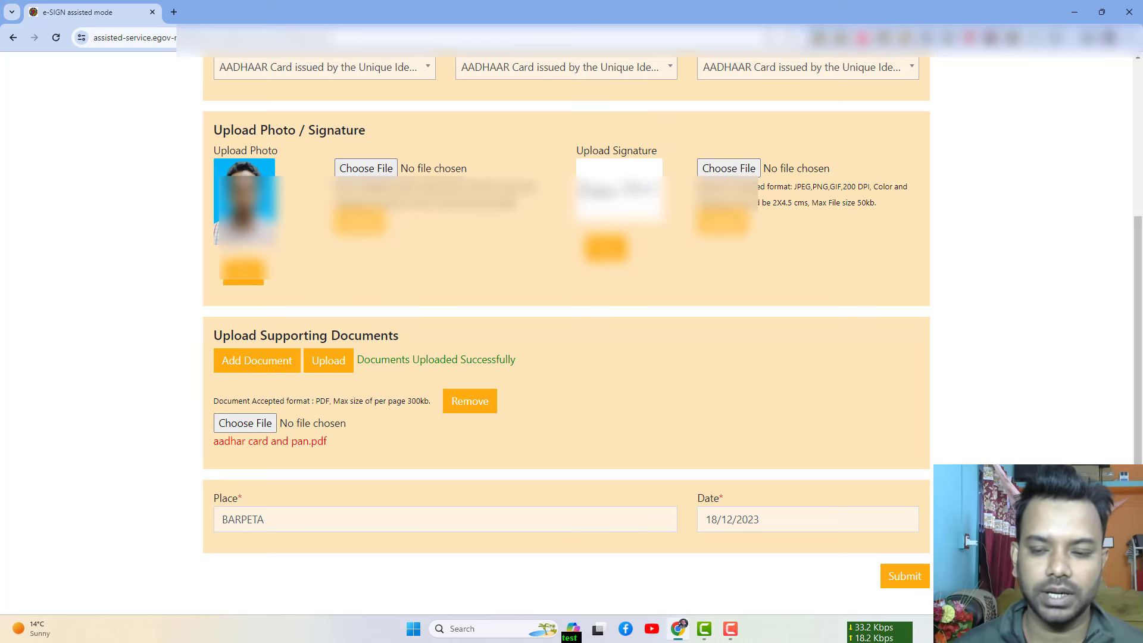
{"action": "left_click", "coordinate": [919, 580]}
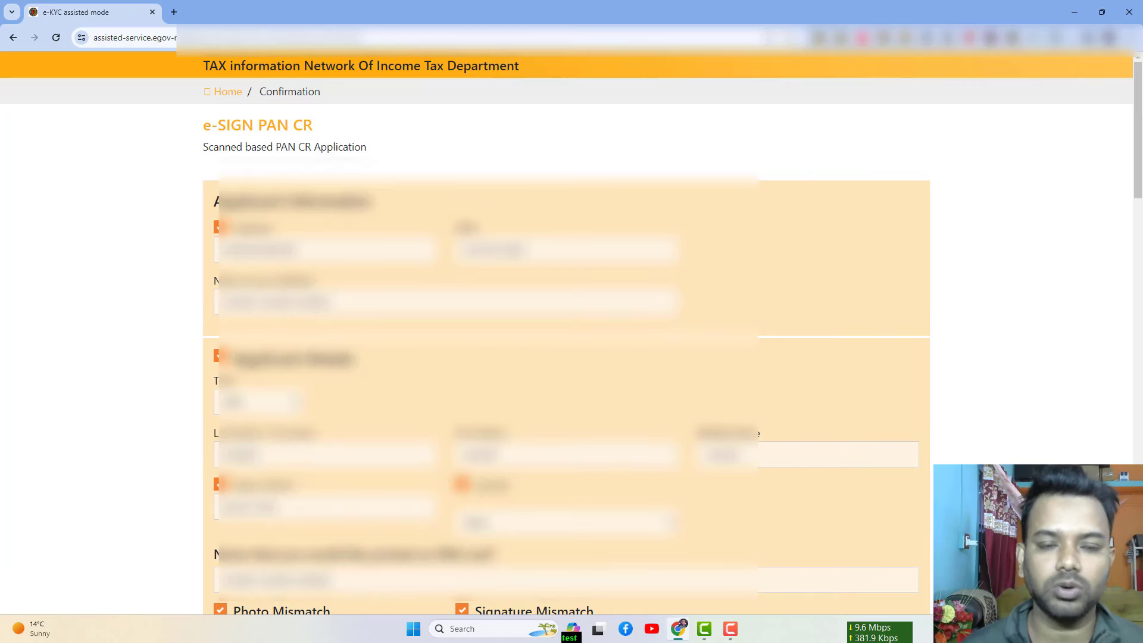
Confirm the reviewed PAN correction details at the bottom of the confirmation page.
{"action": "scroll", "coordinate": [572, 333], "scroll_direction": "down", "scroll_amount": 15}
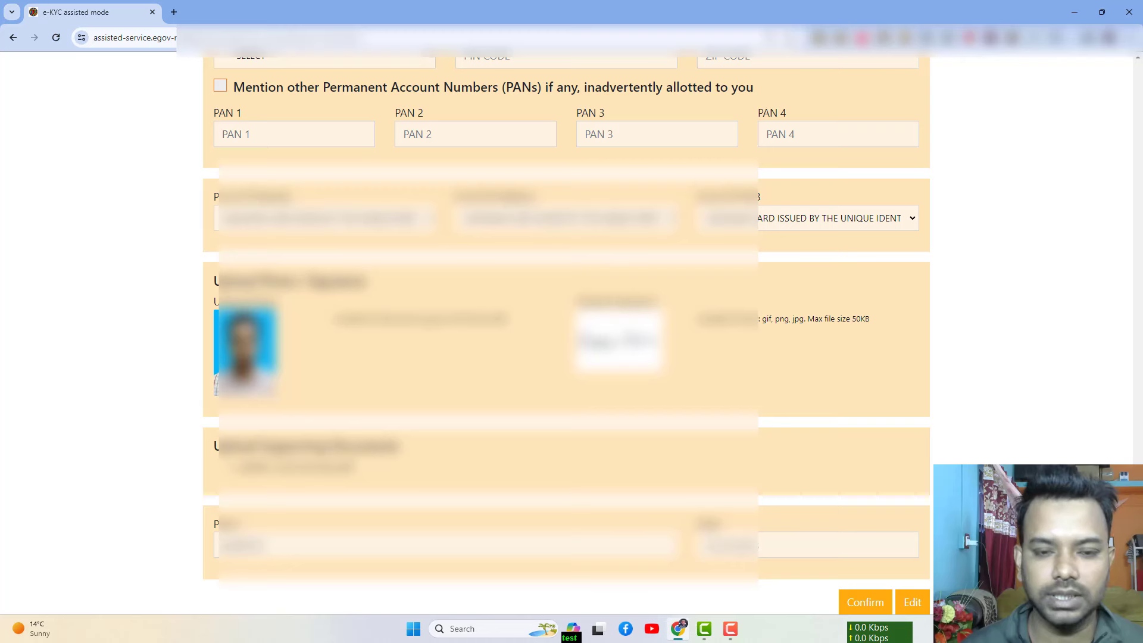
{"action": "left_click", "coordinate": [861, 604]}
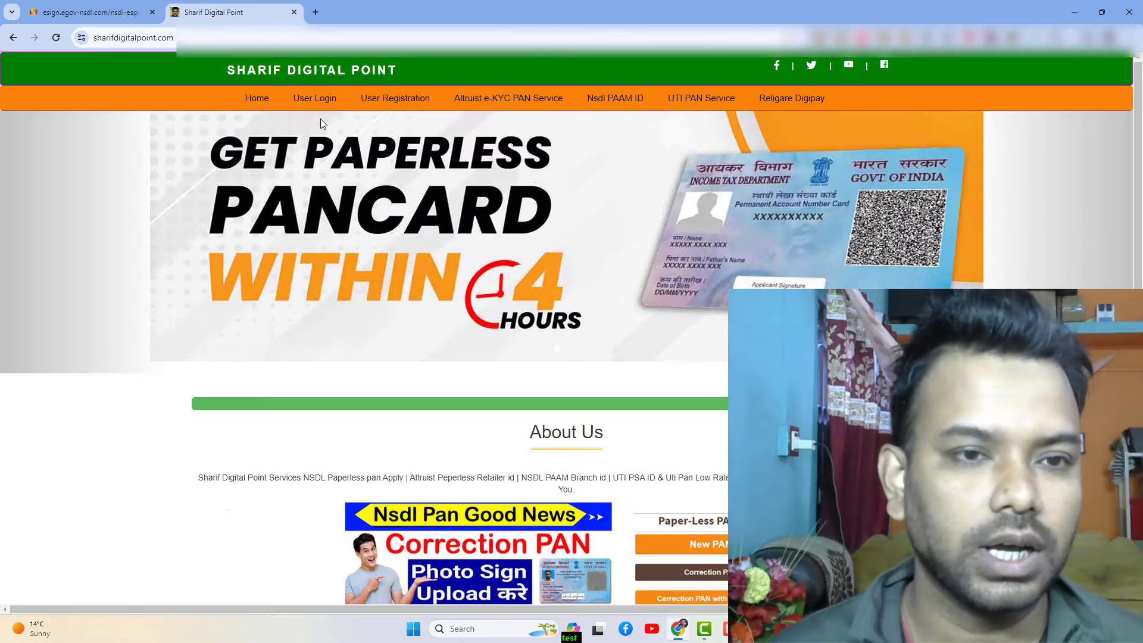
Choose Biometric Base e-Sign for the application and view the Protean eSign signing request page.
{"action": "left_click", "coordinate": [315, 99]}
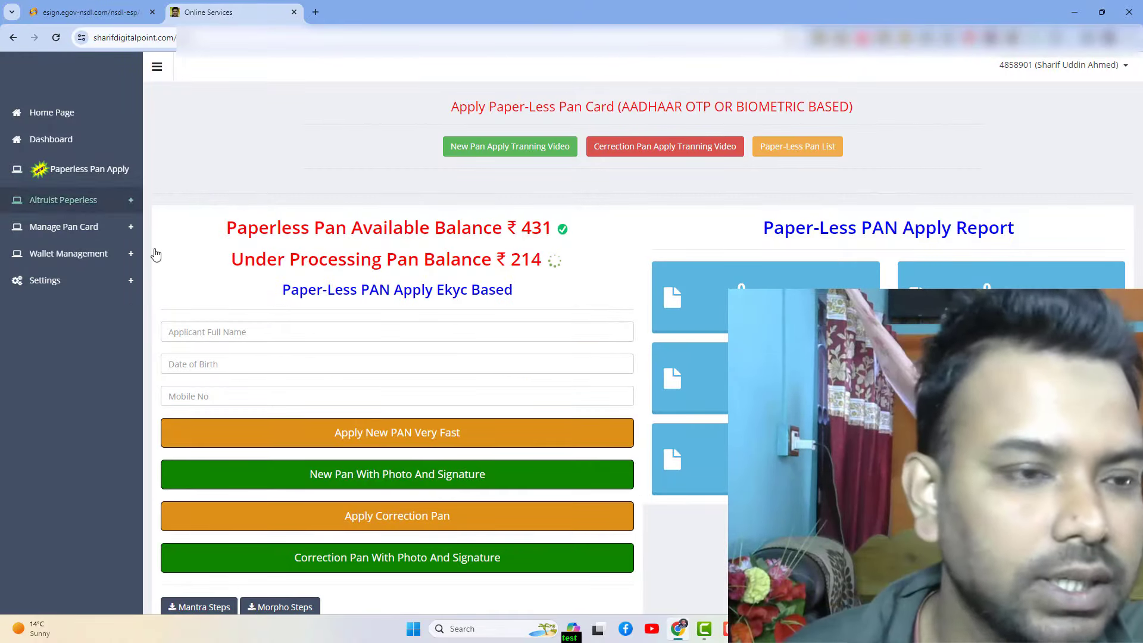
{"action": "scroll", "coordinate": [380, 431], "scroll_direction": "down", "scroll_amount": 2}
{"action": "scroll", "coordinate": [379, 430], "scroll_direction": "down", "scroll_amount": 1}
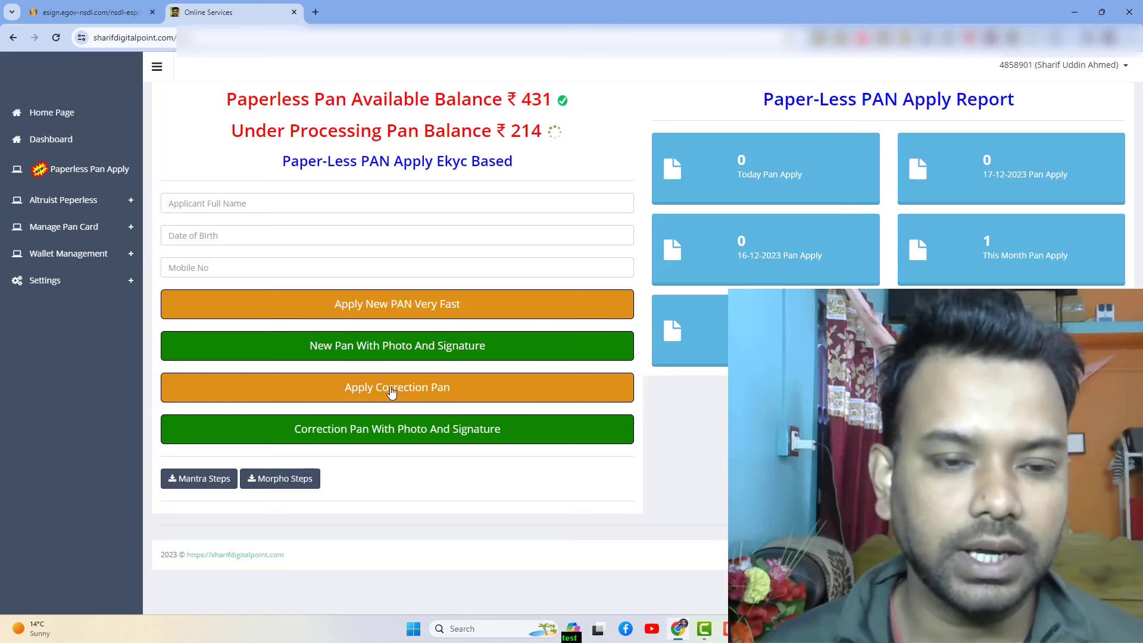
{"action": "left_click", "coordinate": [71, 11]}
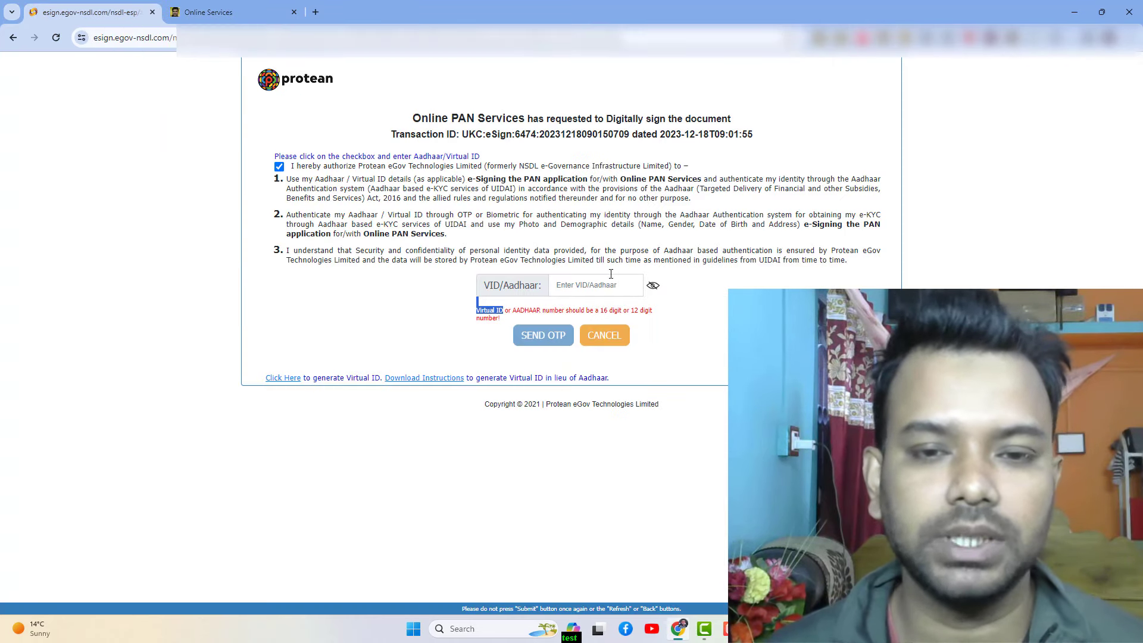
{"action": "left_click_drag", "start_coordinate": [433, 189], "coordinate": [619, 249]}
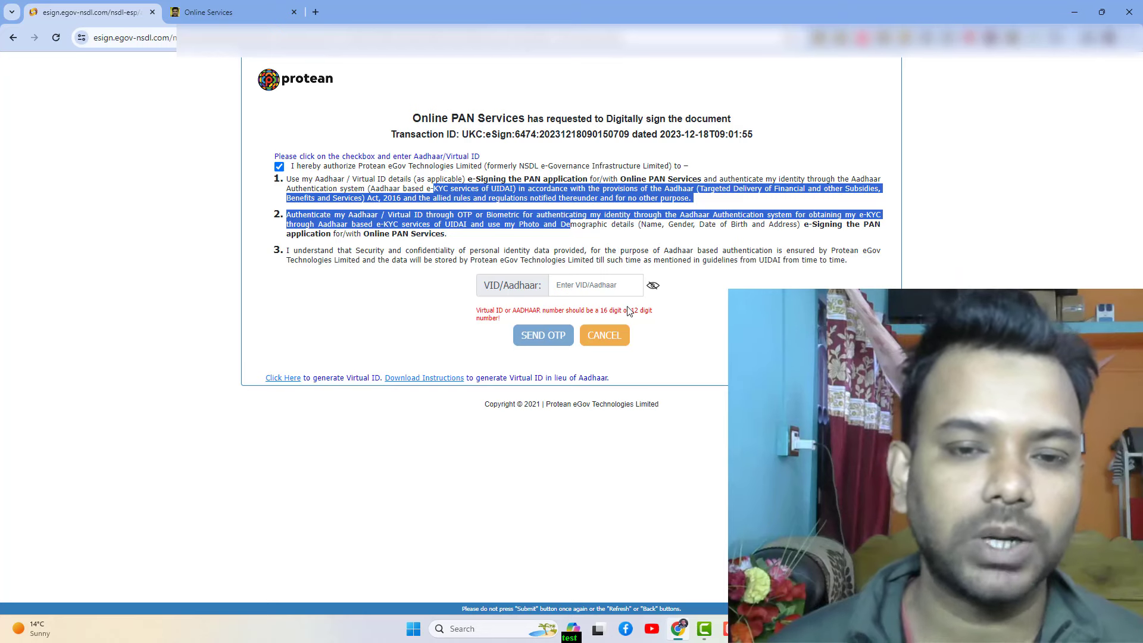
Return to the paperless PAN dashboard and check the ₹431 available and ₹214 under-processing balances.
{"action": "left_click", "coordinate": [221, 13]}
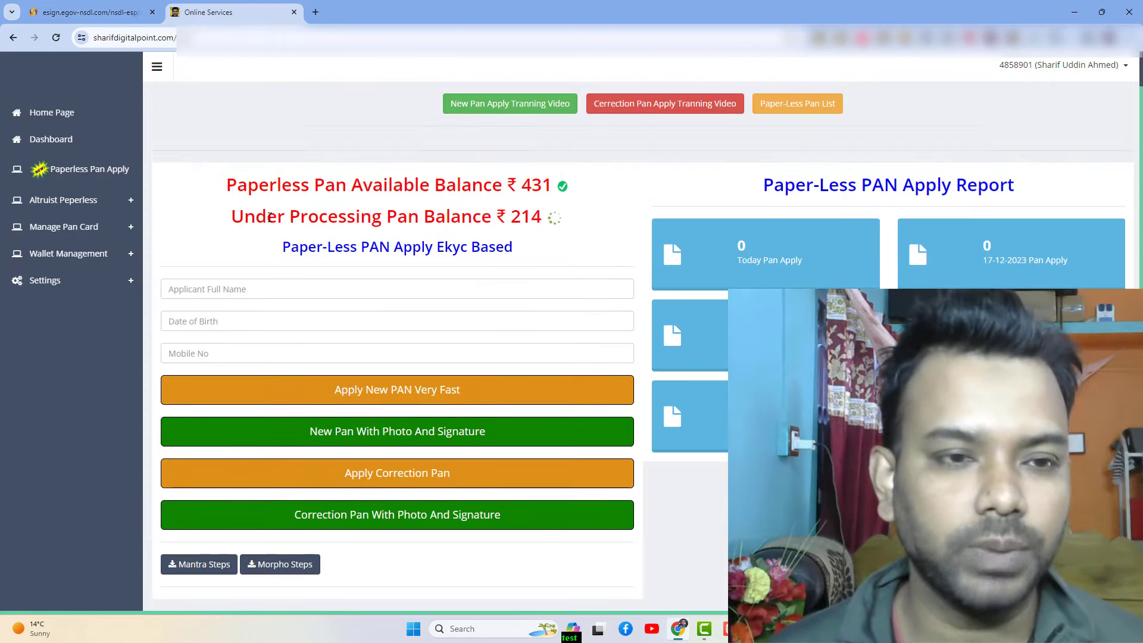
{"action": "left_click_drag", "start_coordinate": [260, 219], "coordinate": [543, 218]}
{"action": "left_click", "coordinate": [517, 222]}
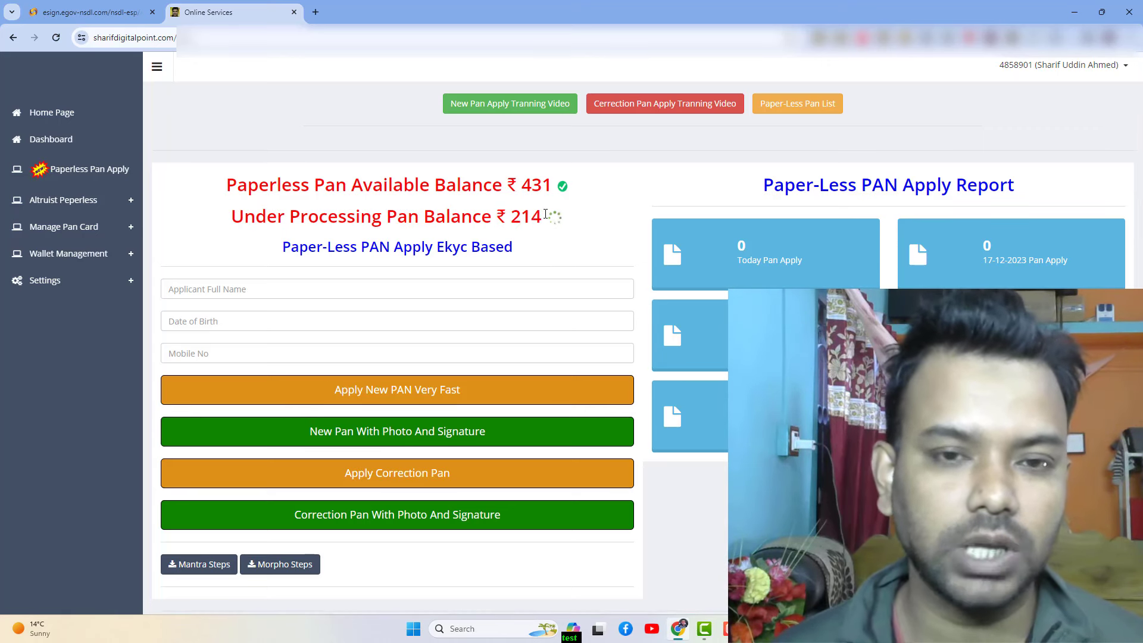
{"action": "double_click", "coordinate": [517, 221]}
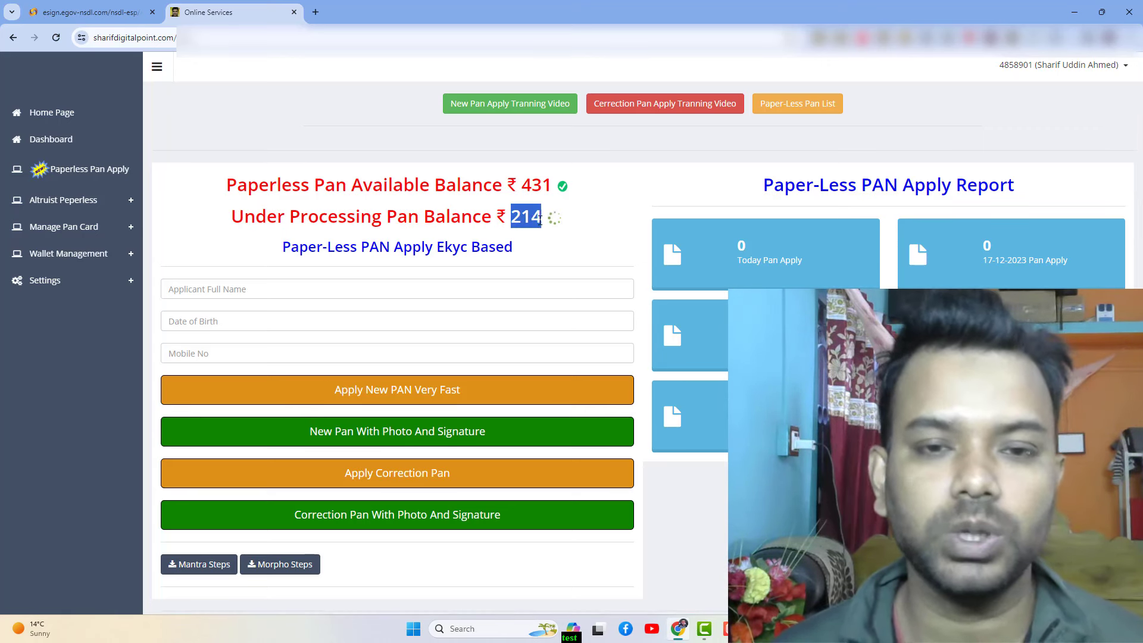
{"action": "left_click", "coordinate": [530, 185]}
{"action": "left_click_drag", "start_coordinate": [522, 184], "coordinate": [551, 184]}
{"action": "double_click", "coordinate": [538, 185]}
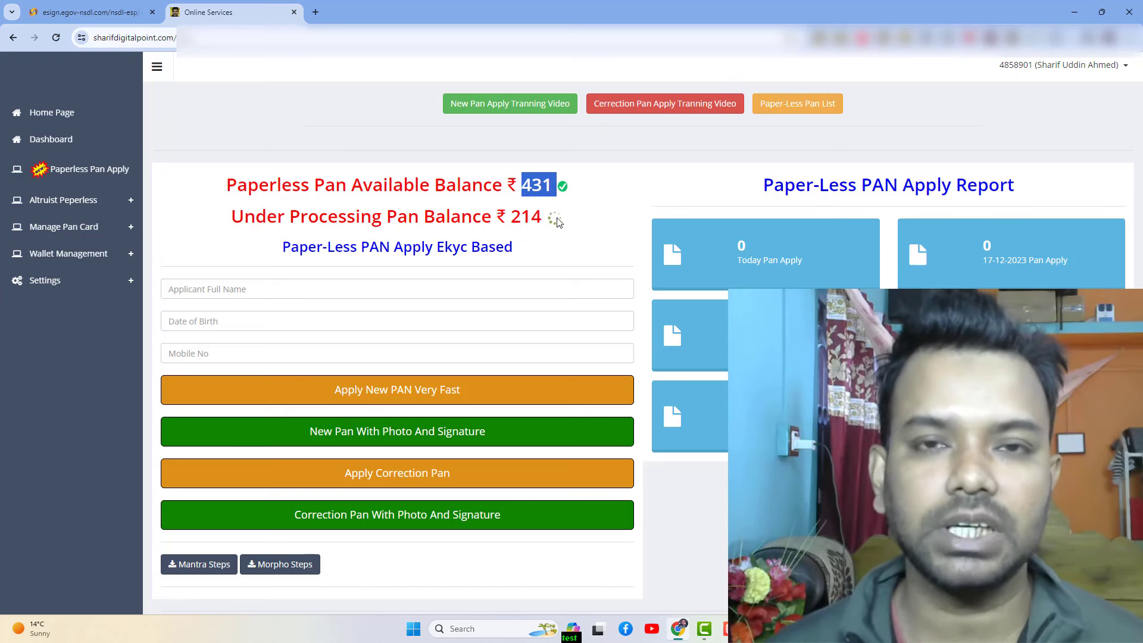
{"action": "left_click_drag", "start_coordinate": [237, 216], "coordinate": [520, 217]}
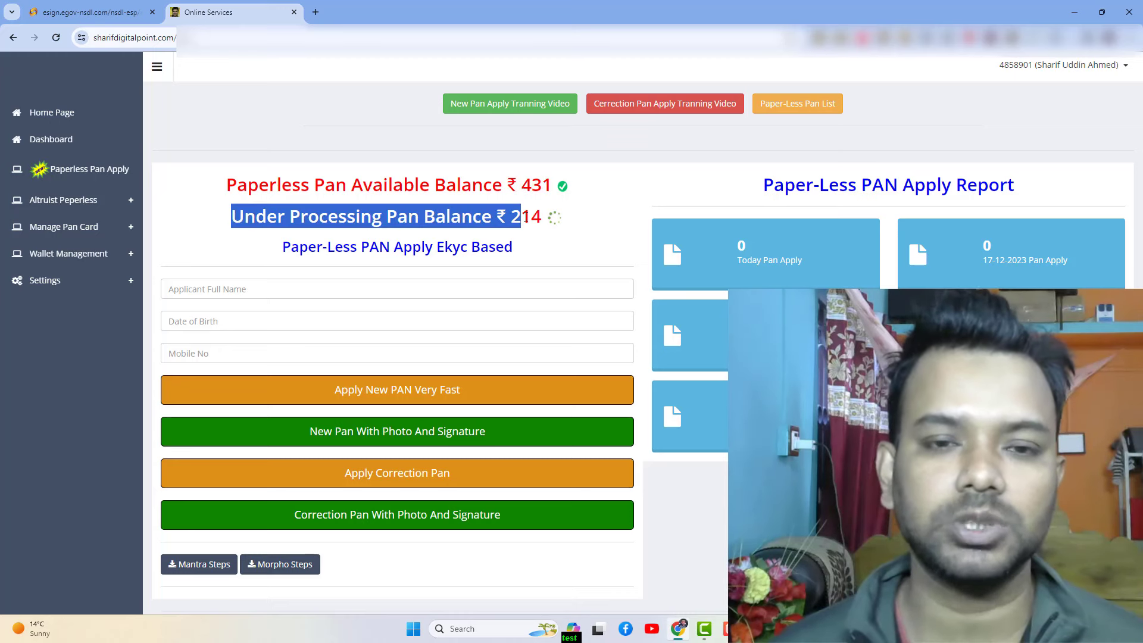
{"action": "double_click", "coordinate": [458, 216]}
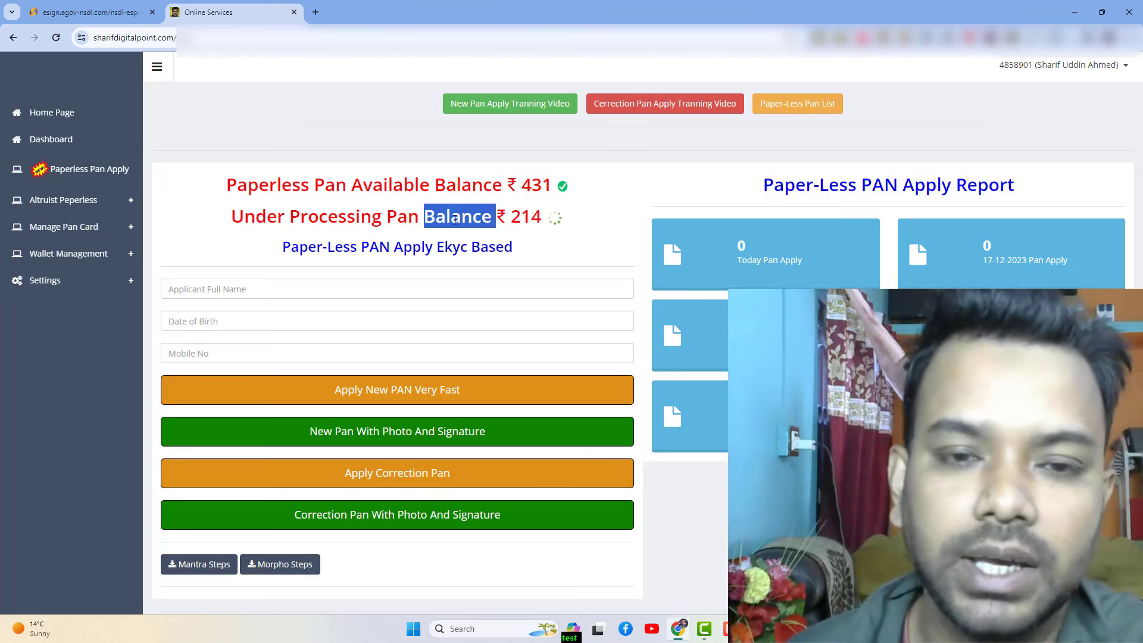
{"action": "double_click", "coordinate": [536, 185]}
{"action": "left_click", "coordinate": [604, 184]}
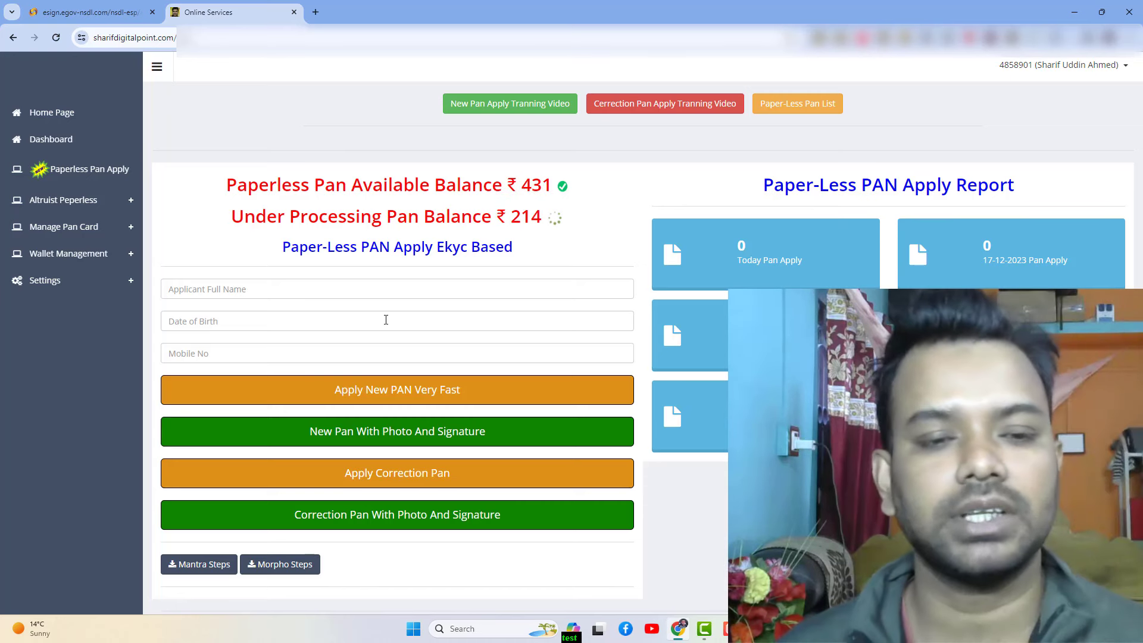
Focus the Applicant Full Name field, dismiss saved suggestions, and select the portal's web address.
{"action": "left_click", "coordinate": [237, 289]}
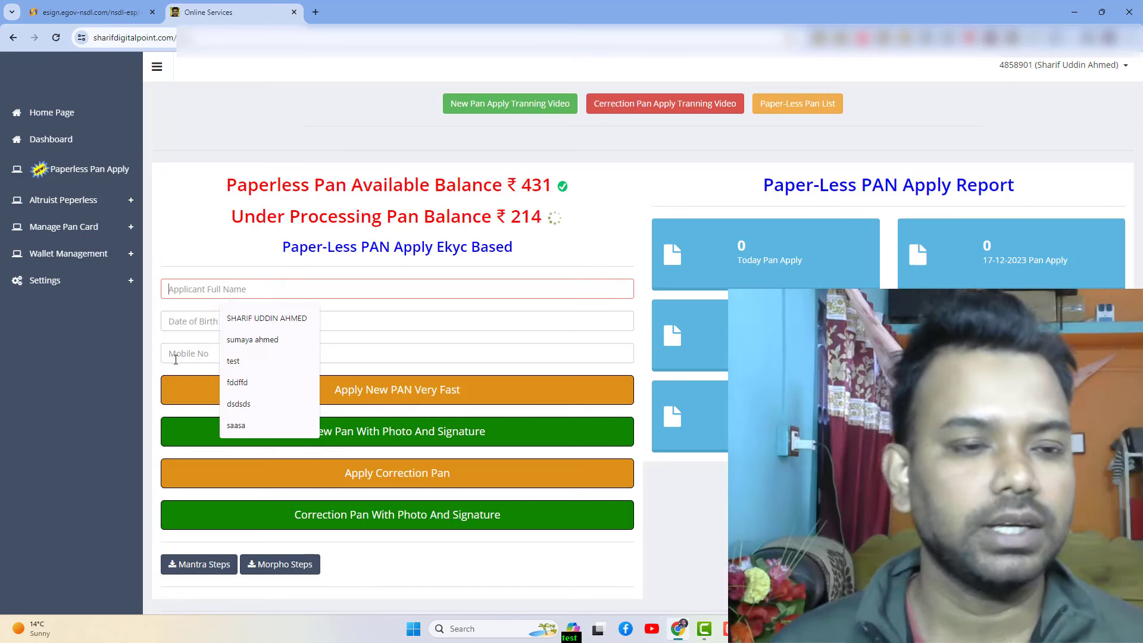
{"action": "left_click", "coordinate": [210, 192]}
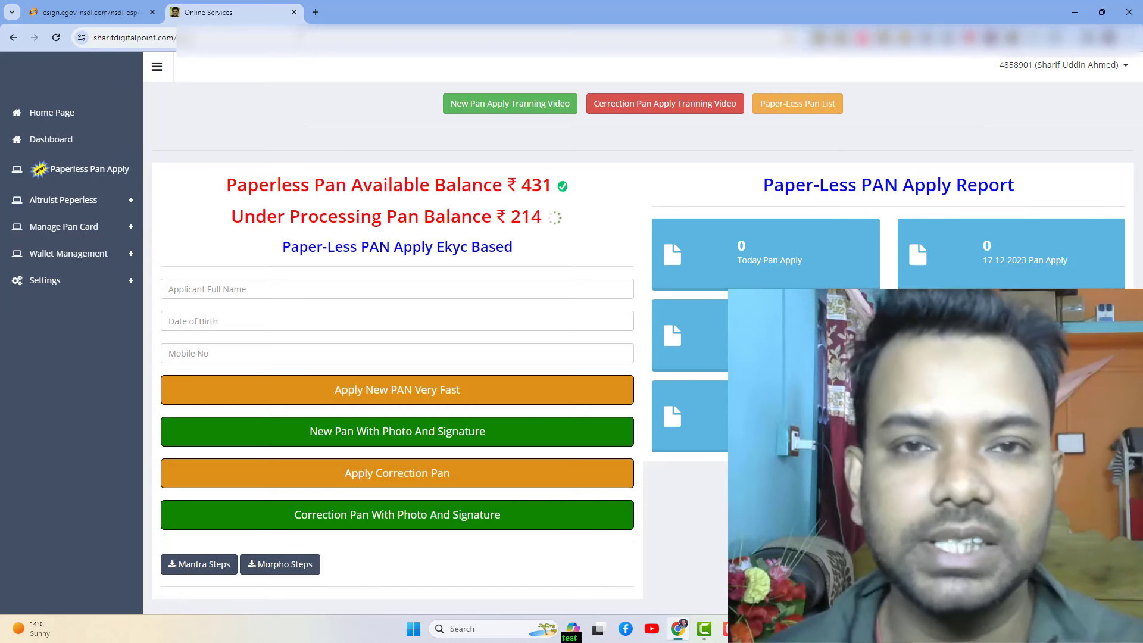
{"action": "left_click", "coordinate": [125, 37]}
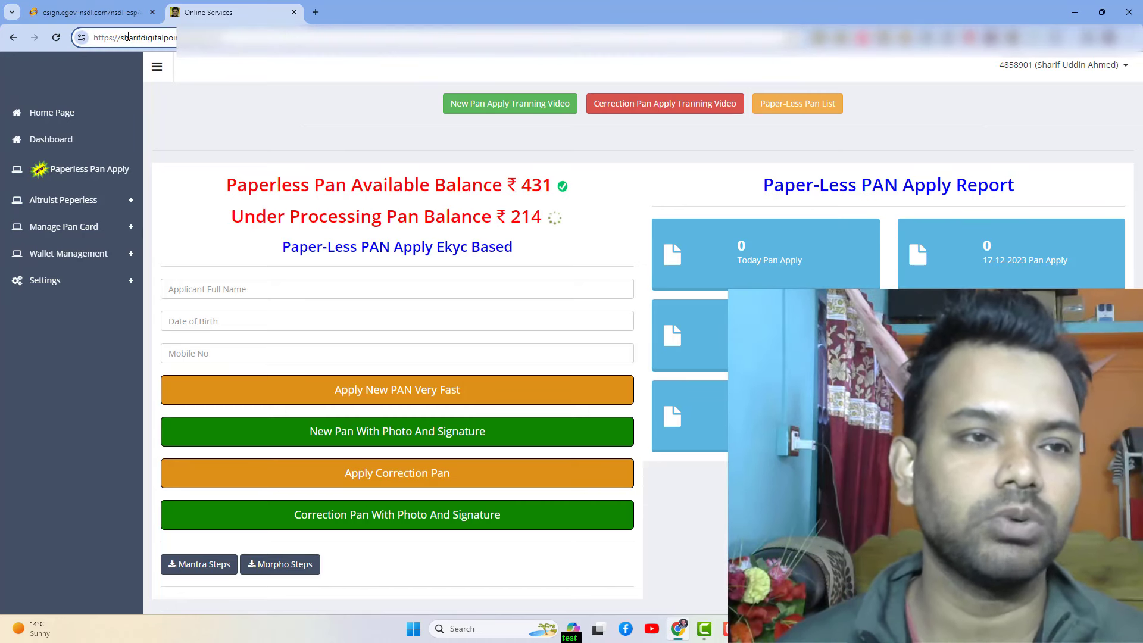
{"action": "left_click_drag", "start_coordinate": [123, 38], "coordinate": [202, 37]}
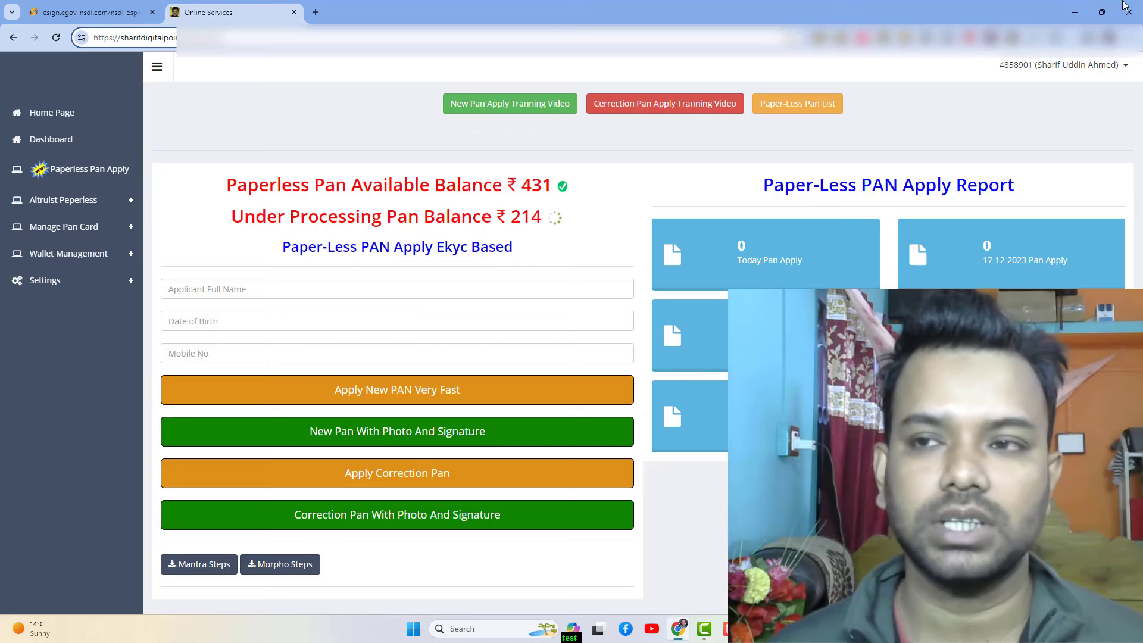
Restore the browser window, switch to the esign.egov-nsdl.com Protean eSign tab, and maximize it.
{"action": "left_click", "coordinate": [1102, 11]}
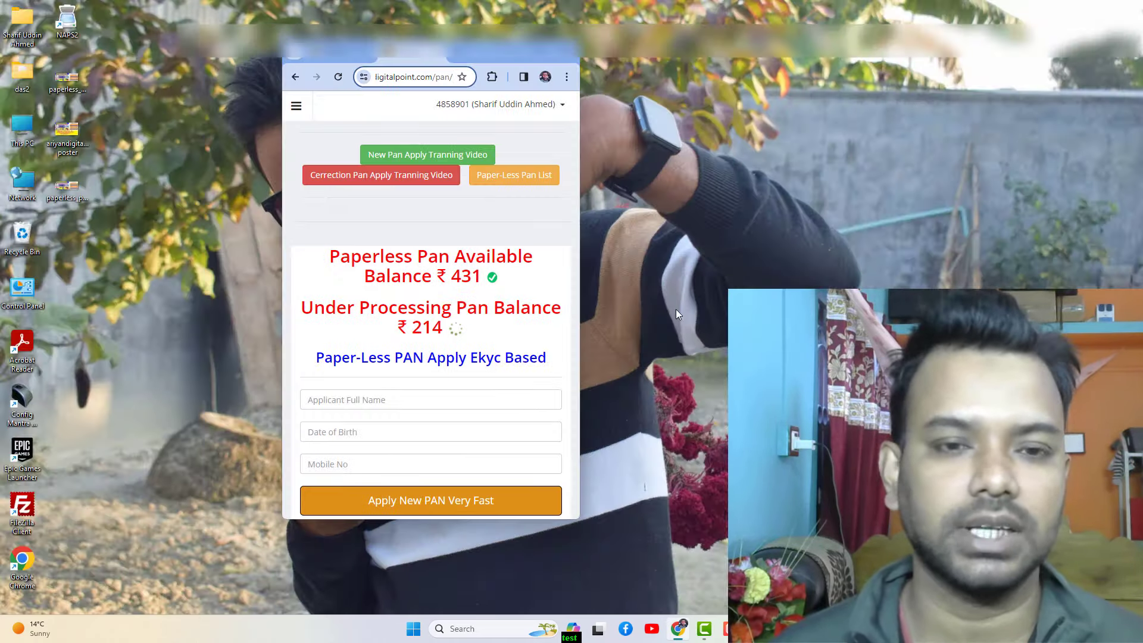
{"action": "scroll", "coordinate": [524, 259], "scroll_direction": "up", "scroll_amount": 1}
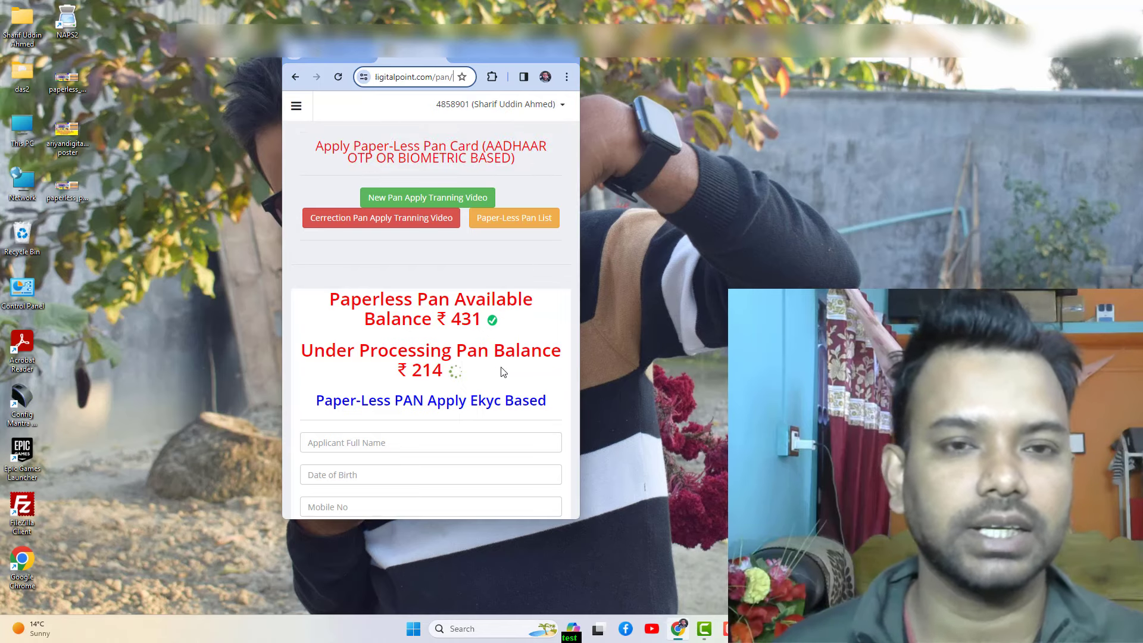
{"action": "scroll", "coordinate": [506, 369], "scroll_direction": "down", "scroll_amount": 4}
{"action": "scroll", "coordinate": [377, 304], "scroll_direction": "down", "scroll_amount": 10}
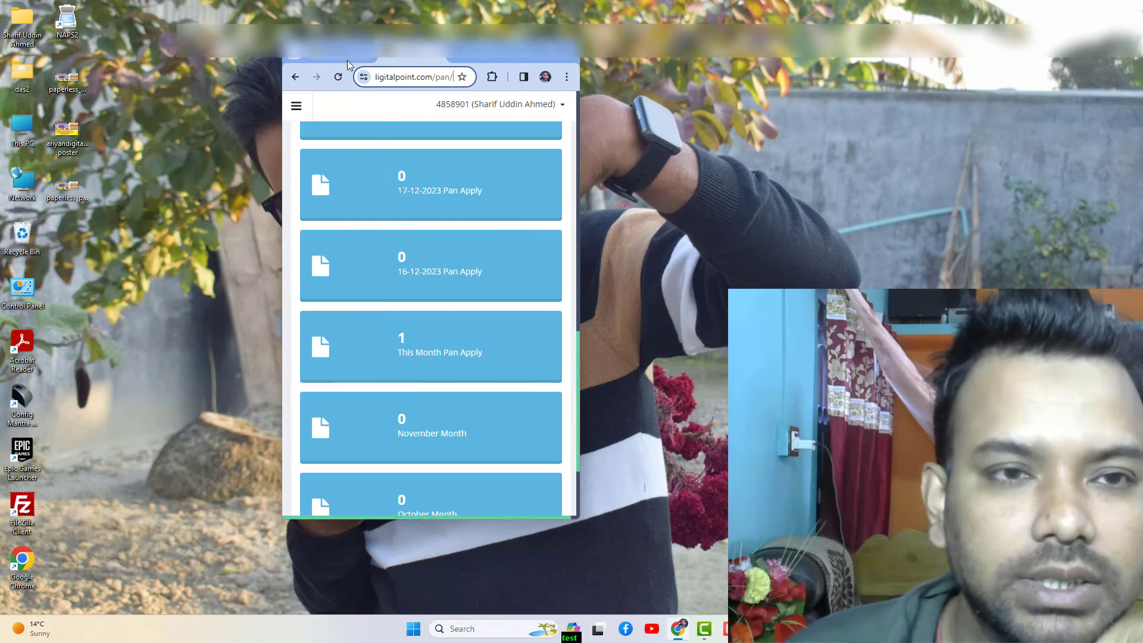
{"action": "left_click", "coordinate": [411, 51]}
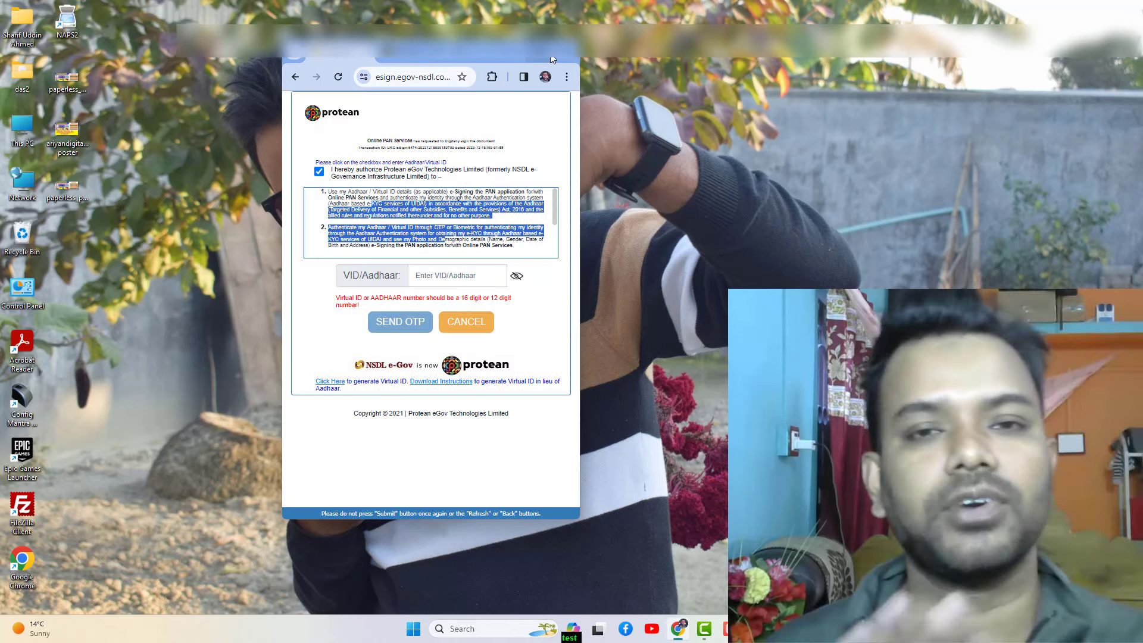
{"action": "left_click", "coordinate": [542, 51]}
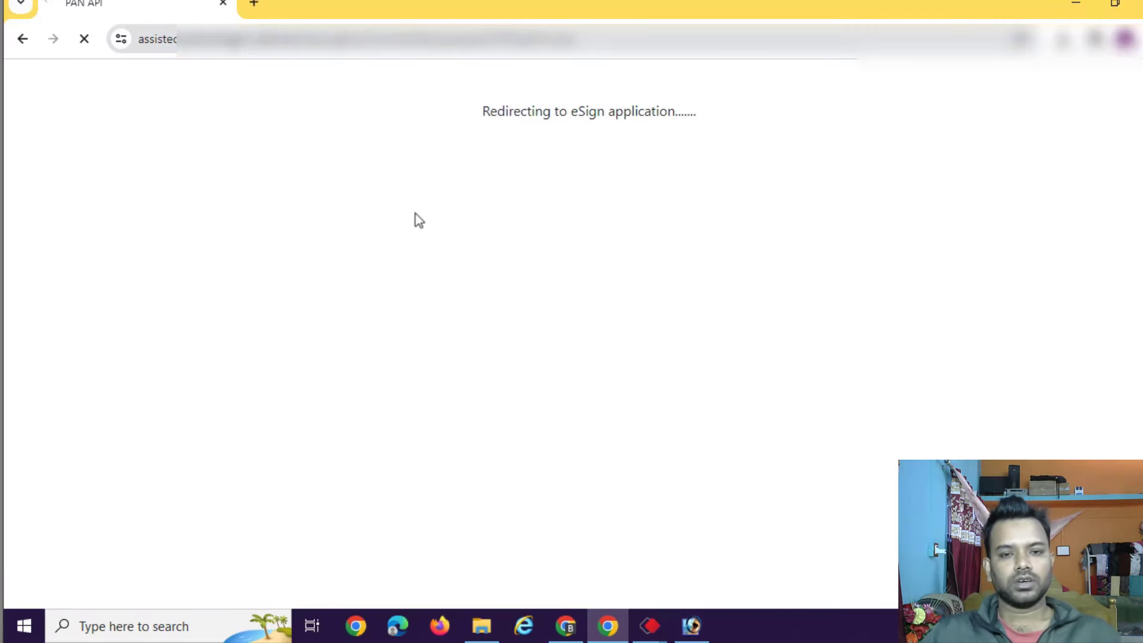
Enter the applicant's Aadhaar number and select the Morpho fingerprint device.
{"action": "type", "text": "••••••"}
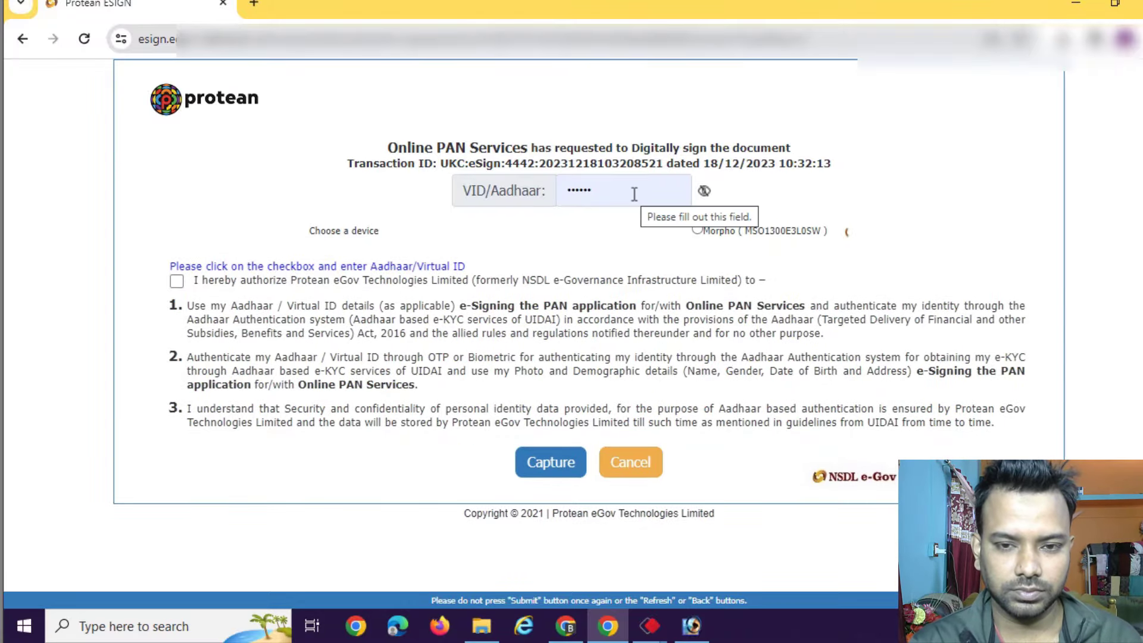
{"action": "left_click", "coordinate": [634, 192]}
{"action": "key", "text": "BackSpace"}
{"action": "key", "text": "BackSpace"}
{"action": "key", "text": "BackSpace"}
{"action": "key", "text": "BackSpace"}
{"action": "key", "text": "BackSpace"}
{"action": "key", "text": "BackSpace"}
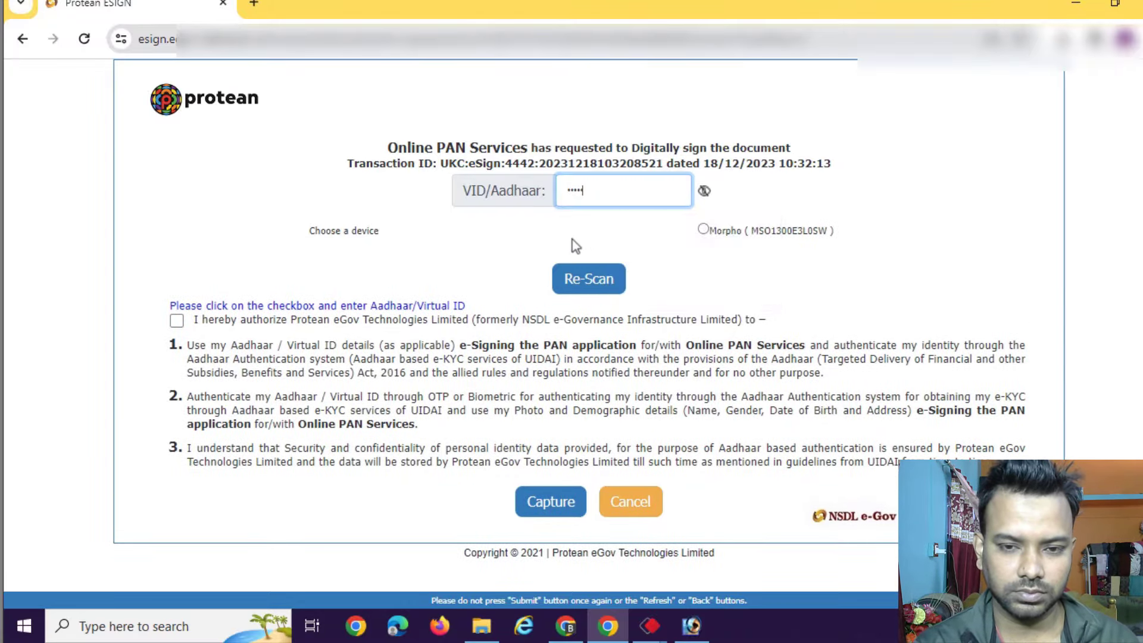
{"action": "type", "text": "•••••••"}
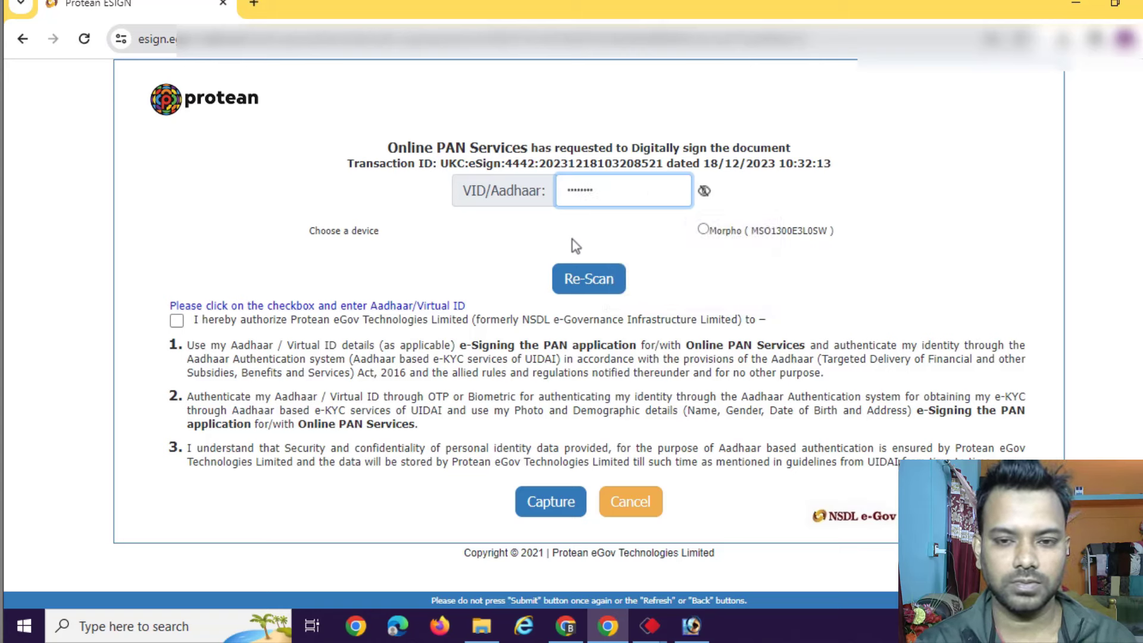
{"action": "type", "text": "•••"}
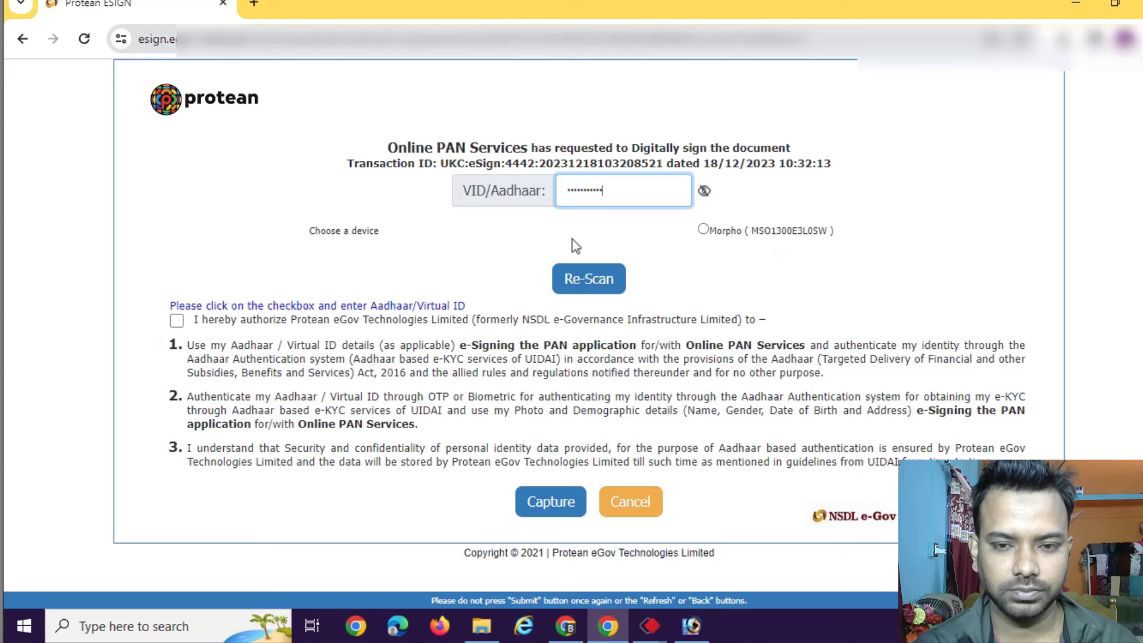
{"action": "left_click", "coordinate": [703, 230]}
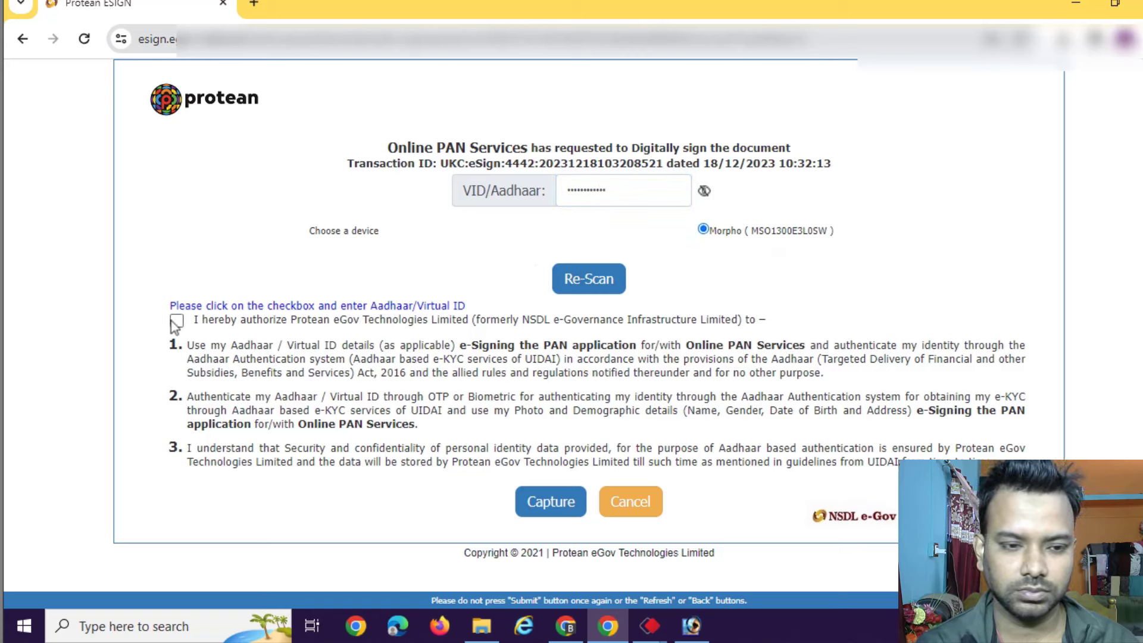
Capture the fingerprint and acknowledge both the place-finger and captured-successfully alerts.
{"action": "left_click", "coordinate": [558, 504]}
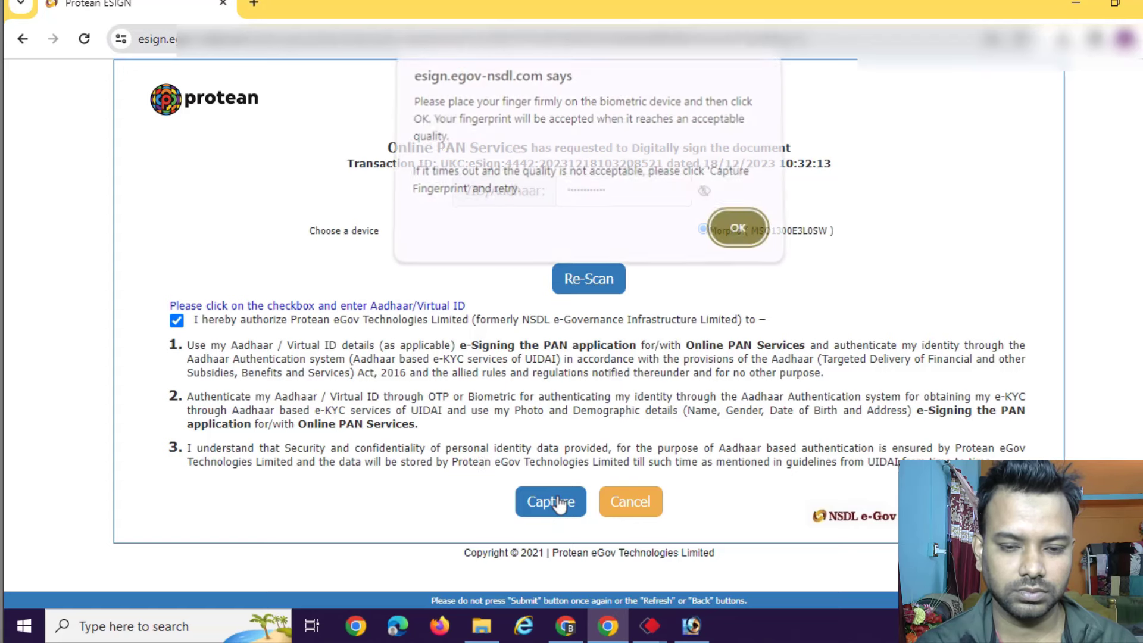
{"action": "left_click", "coordinate": [735, 231]}
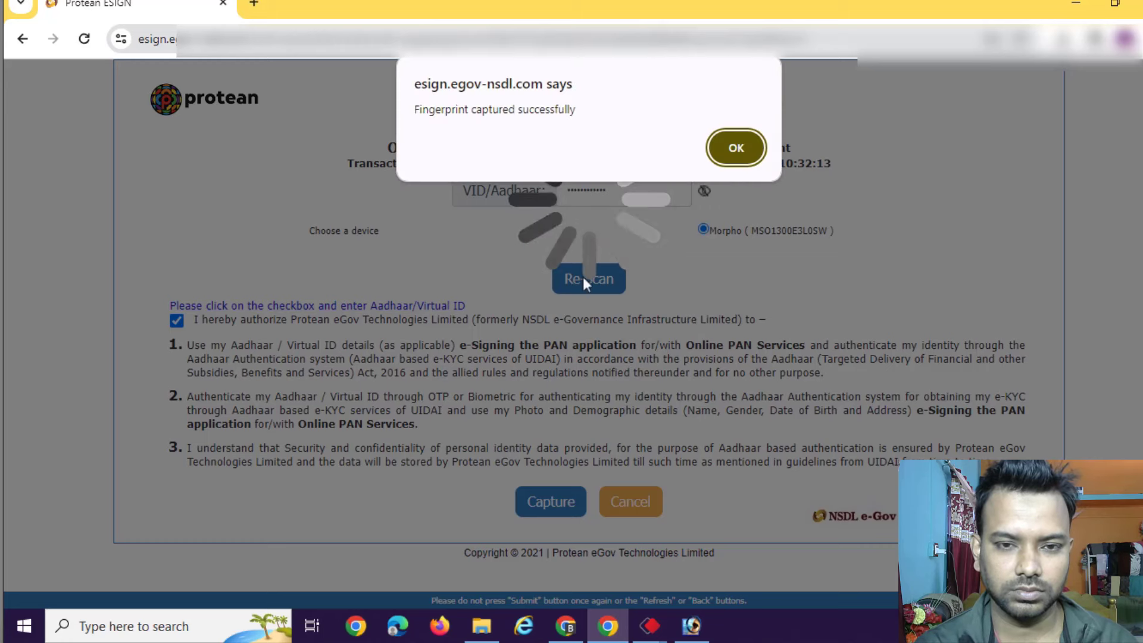
{"action": "left_click", "coordinate": [735, 151]}
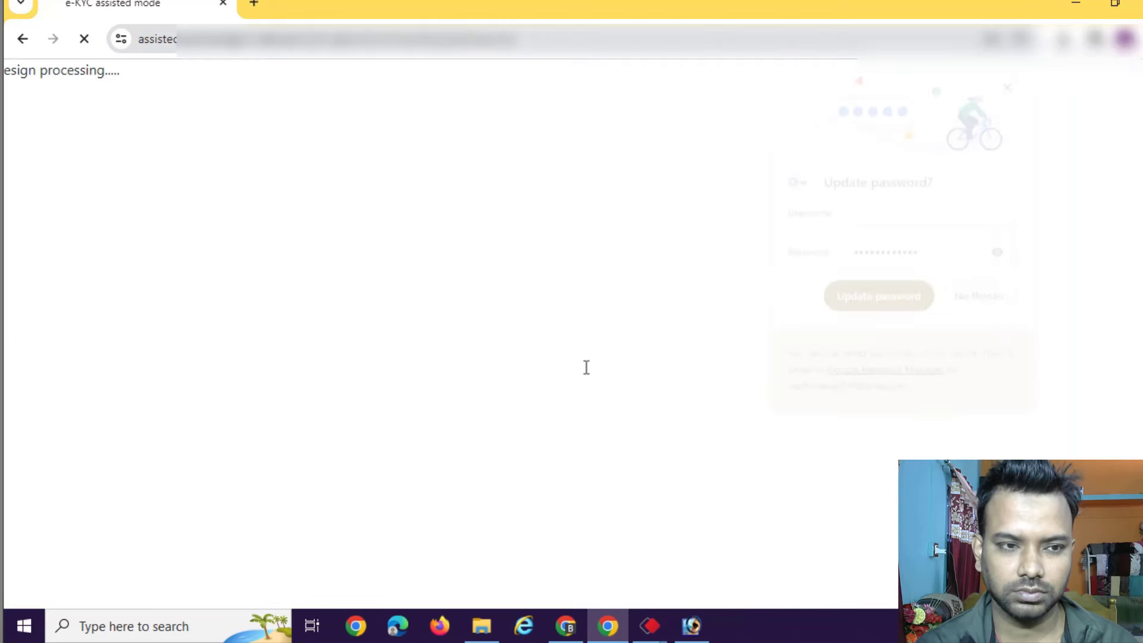
Decline saving the password, log back in, open Paperless Pan Apply, then go to Home Page.
{"action": "left_click", "coordinate": [977, 298]}
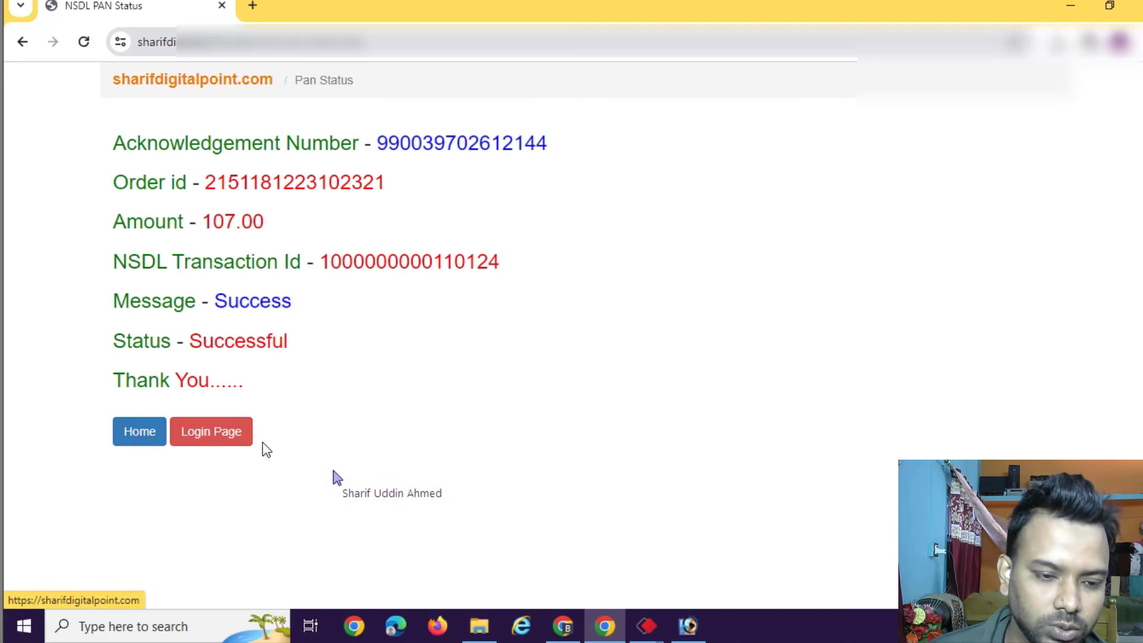
{"action": "left_click", "coordinate": [217, 443]}
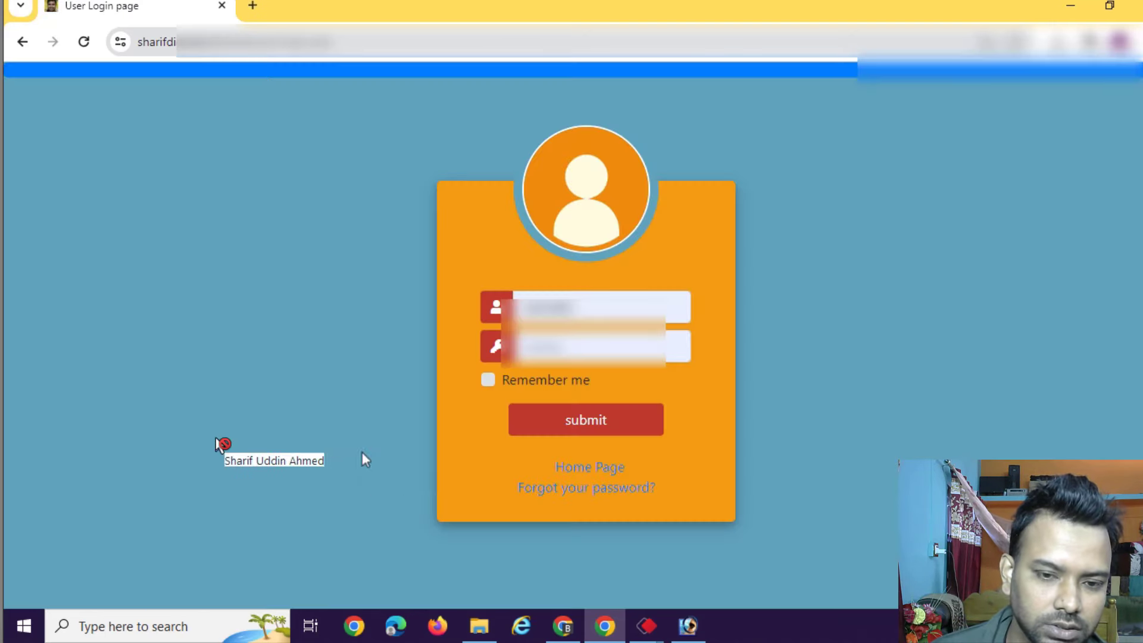
{"action": "left_click", "coordinate": [573, 425]}
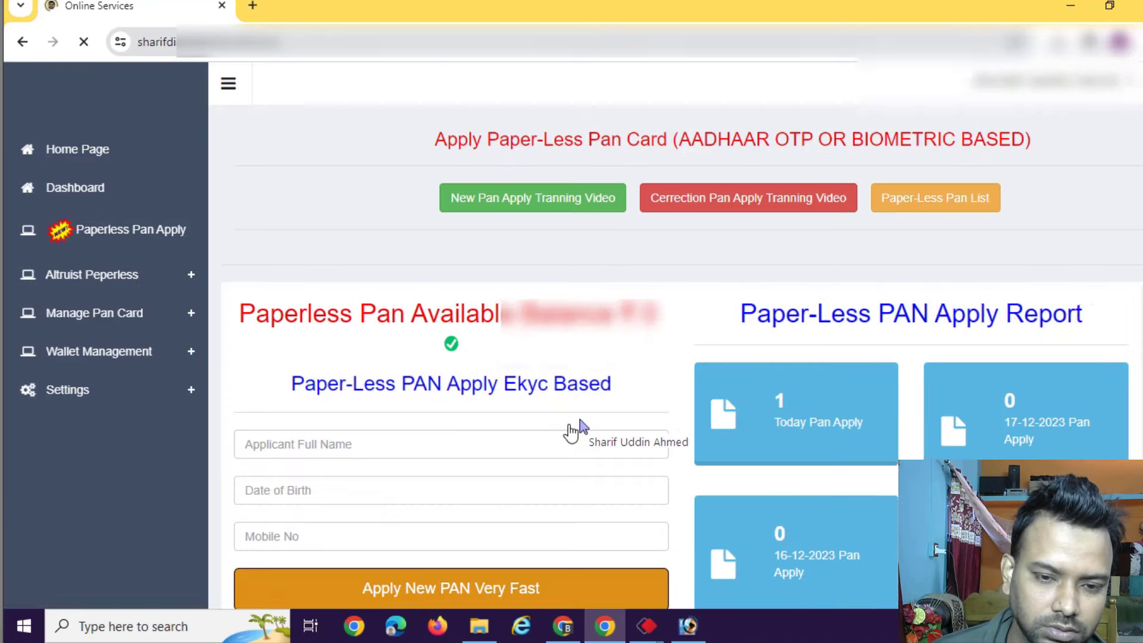
{"action": "left_click", "coordinate": [151, 246]}
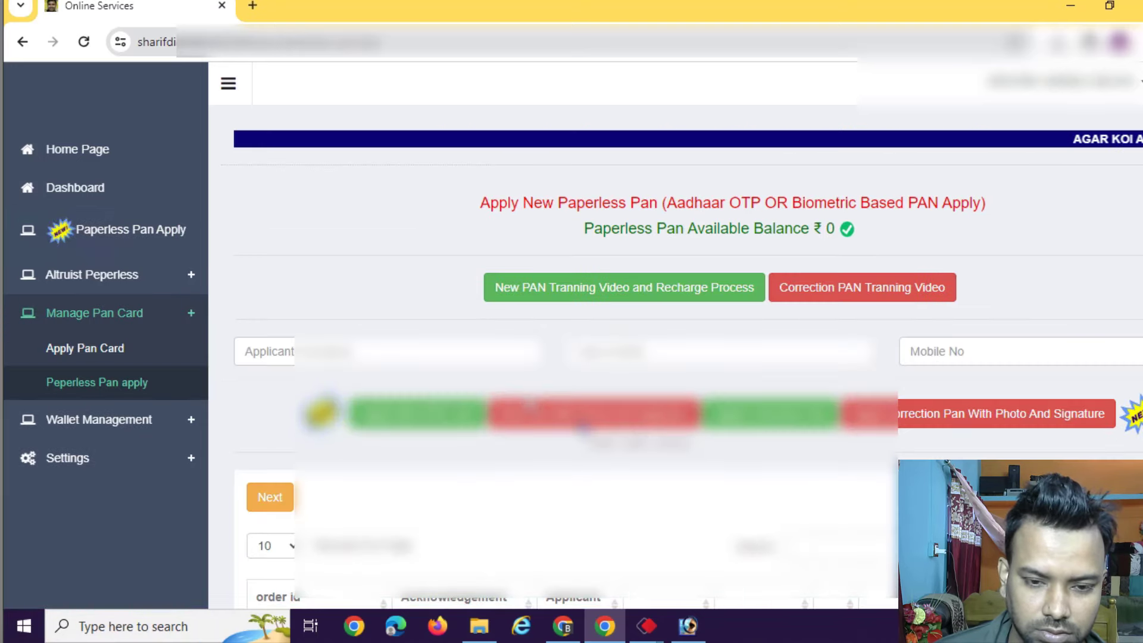
{"action": "scroll", "coordinate": [580, 427], "scroll_direction": "down", "scroll_amount": 5}
{"action": "scroll", "coordinate": [695, 388], "scroll_direction": "up", "scroll_amount": 5}
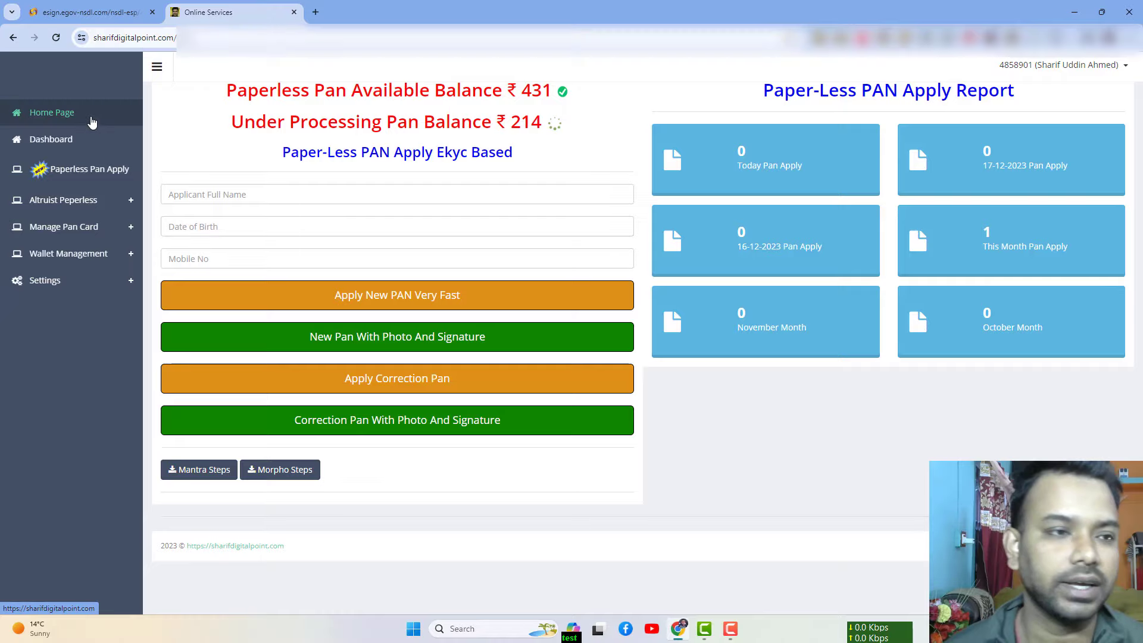
{"action": "left_click", "coordinate": [93, 120]}
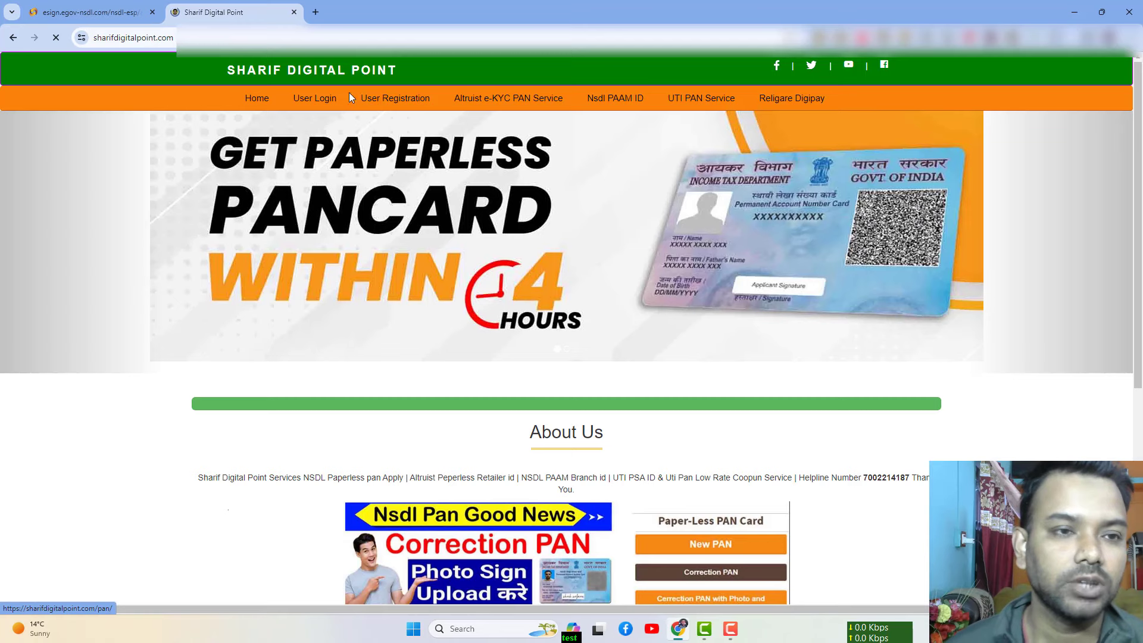
Open the User Registration form and view the Agent Category options without choosing one.
{"action": "left_click", "coordinate": [378, 104]}
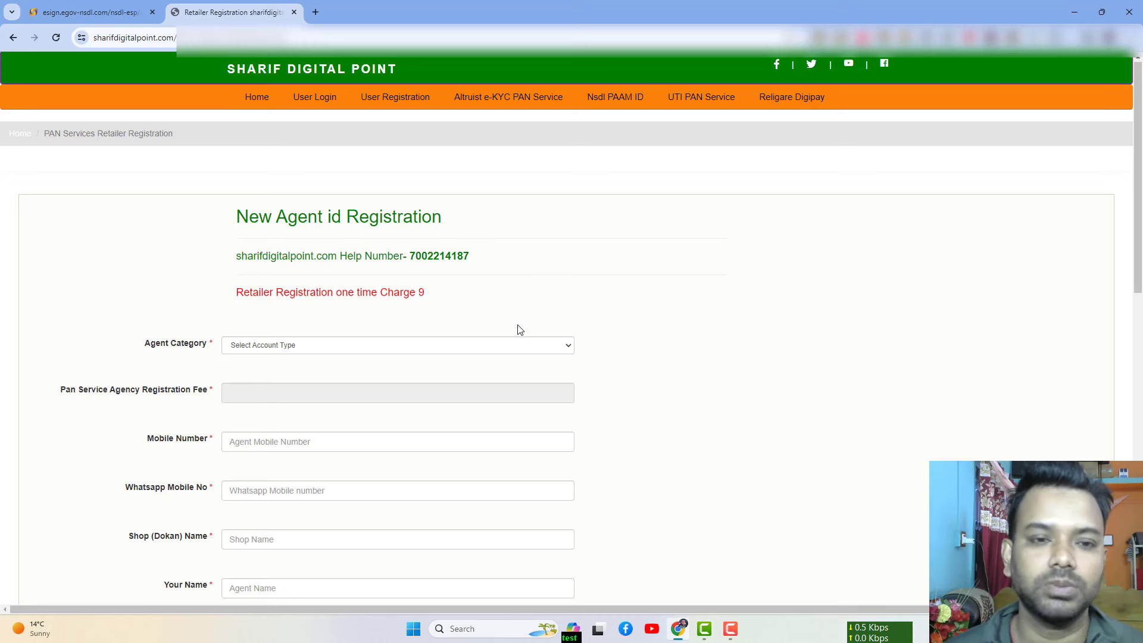
{"action": "left_click", "coordinate": [423, 345]}
{"action": "left_click", "coordinate": [698, 266]}
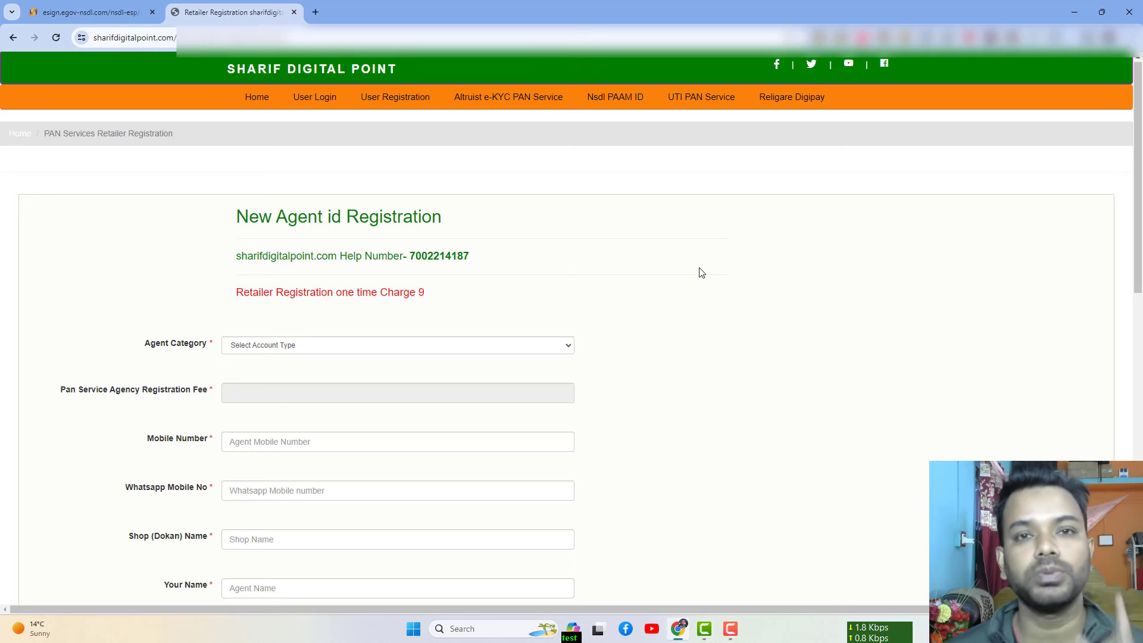
{"action": "left_click", "coordinate": [731, 629]}
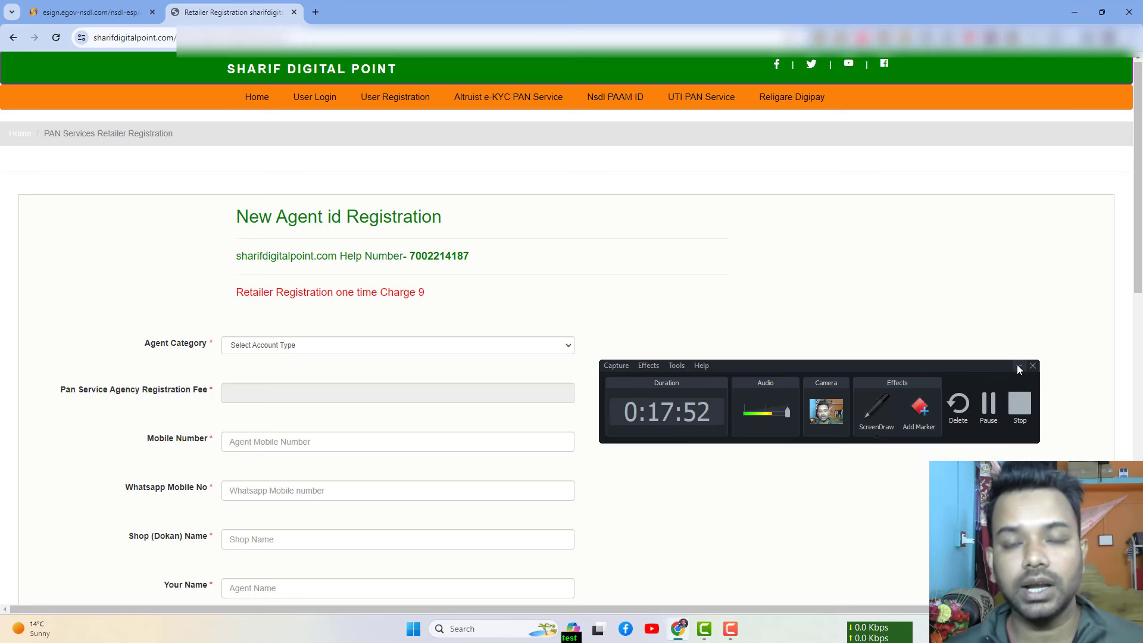
{"action": "left_click_drag", "start_coordinate": [1012, 365], "coordinate": [1013, 367]}
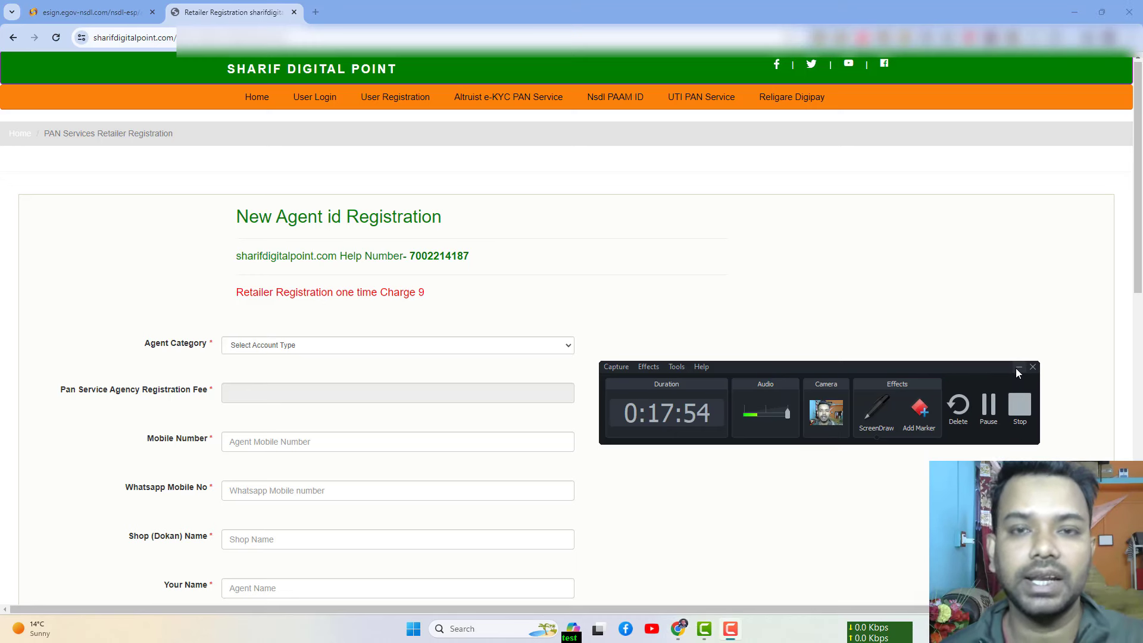
{"action": "left_click", "coordinate": [1020, 367]}
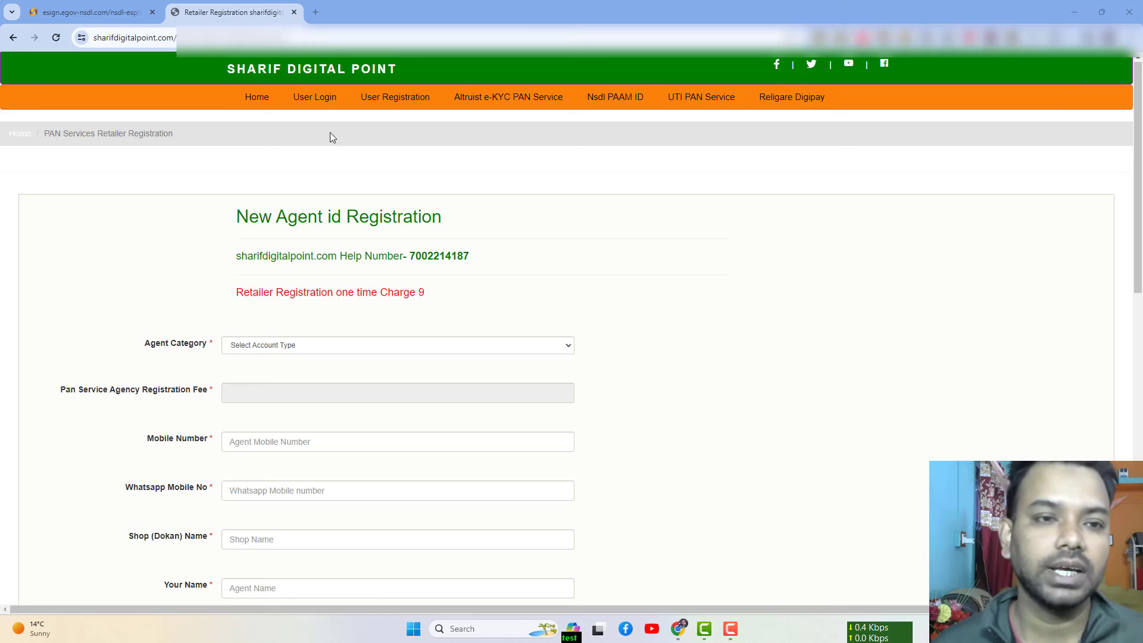
Log out of the retailer account and open the Forgot Password page's User Id field.
{"action": "left_click", "coordinate": [315, 97]}
{"action": "left_click", "coordinate": [1063, 65]}
{"action": "left_click", "coordinate": [1048, 103]}
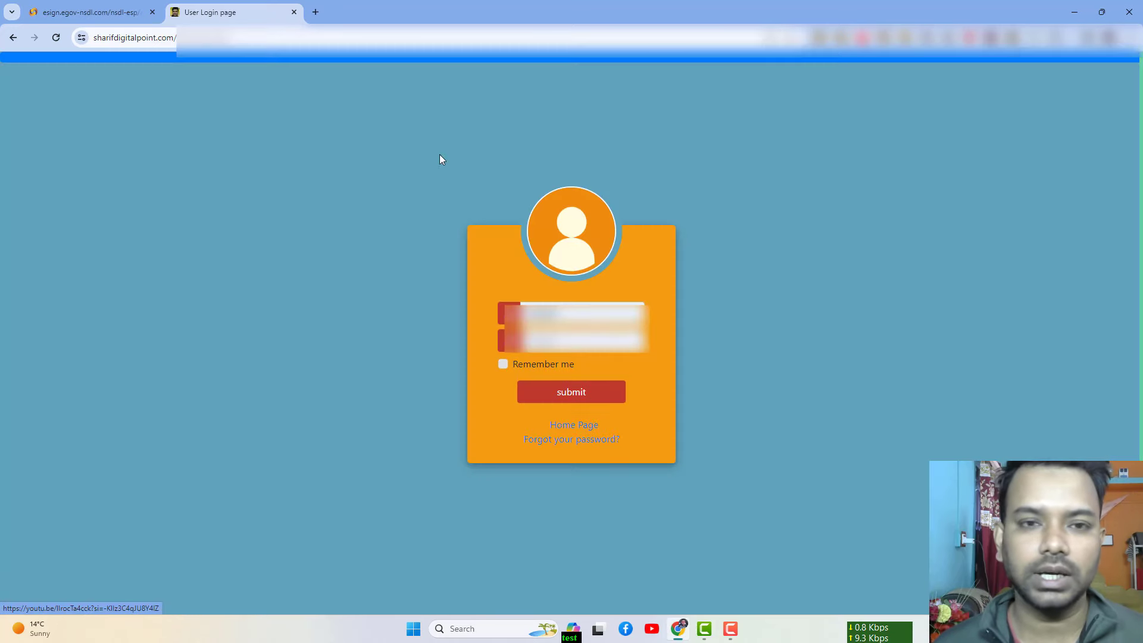
{"action": "left_click", "coordinate": [563, 439]}
{"action": "left_click", "coordinate": [411, 262]}
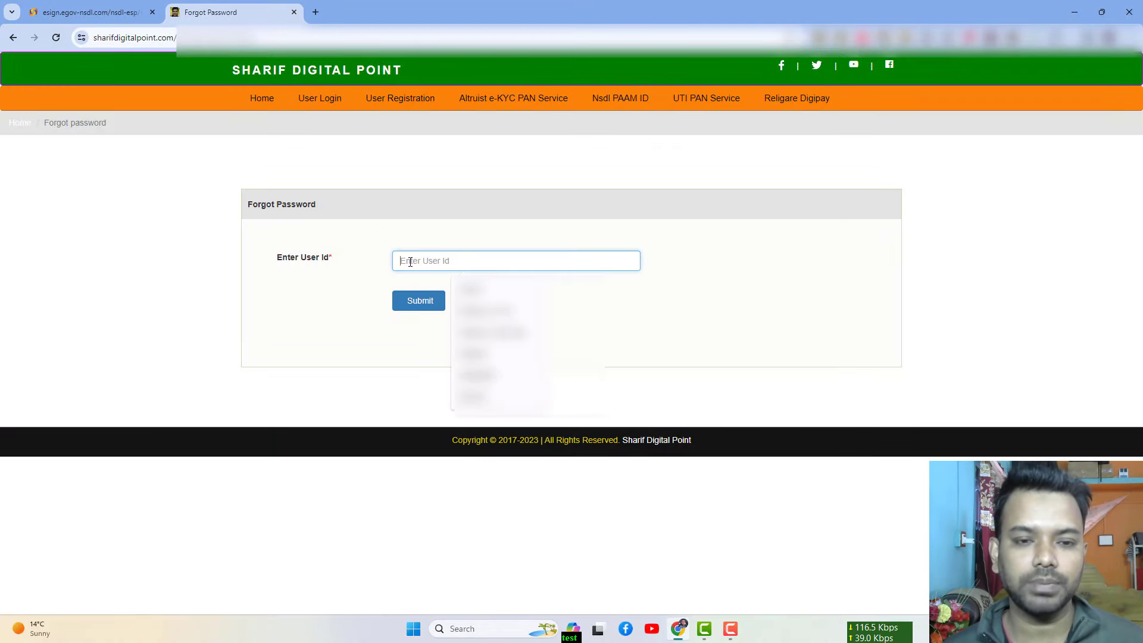
{"action": "left_click", "coordinate": [345, 251]}
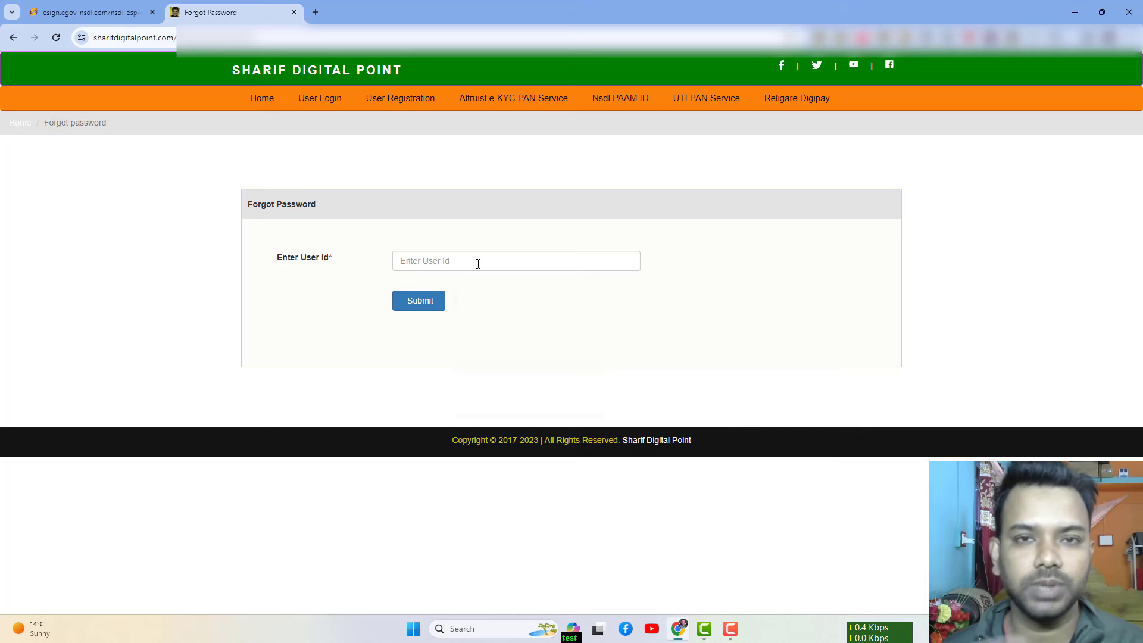
{"action": "left_click", "coordinate": [478, 264]}
{"action": "left_click", "coordinate": [439, 285]}
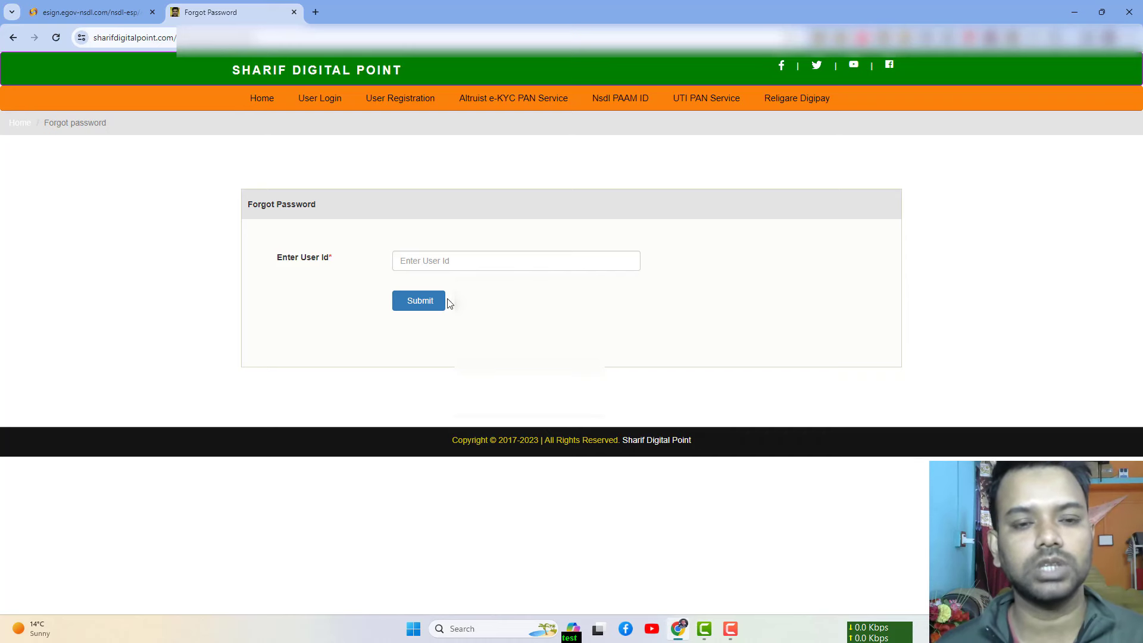
Log back in via User Login and check the ₹431 available paperless PAN balance.
{"action": "left_click", "coordinate": [317, 100]}
{"action": "left_click", "coordinate": [595, 392]}
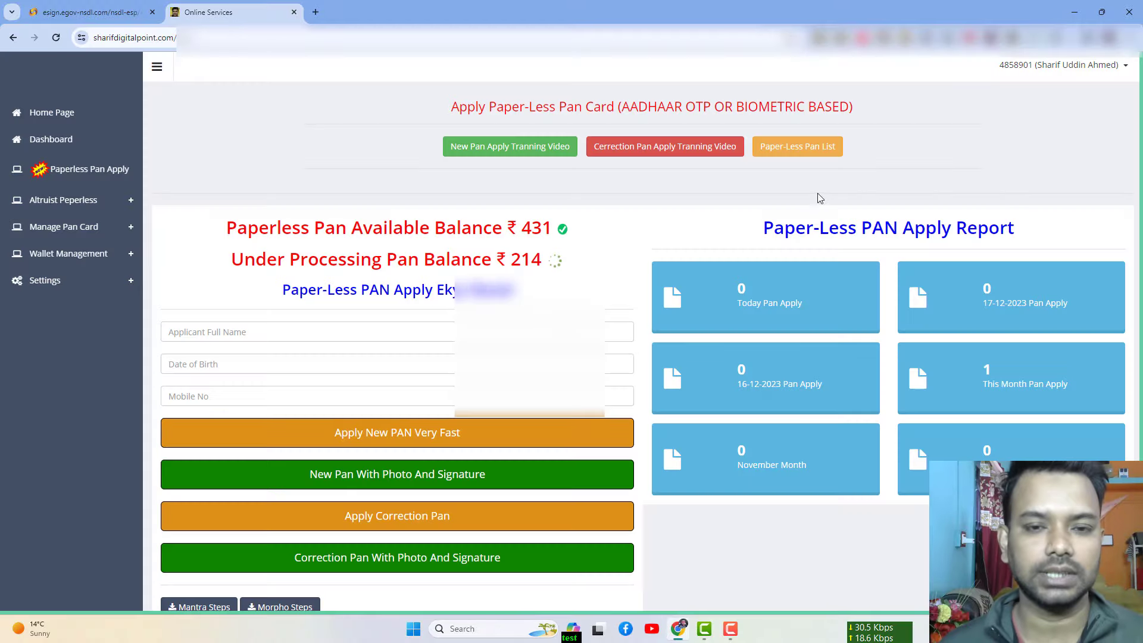
{"action": "scroll", "coordinate": [286, 405], "scroll_direction": "down", "scroll_amount": 2}
{"action": "scroll", "coordinate": [505, 319], "scroll_direction": "up", "scroll_amount": 2}
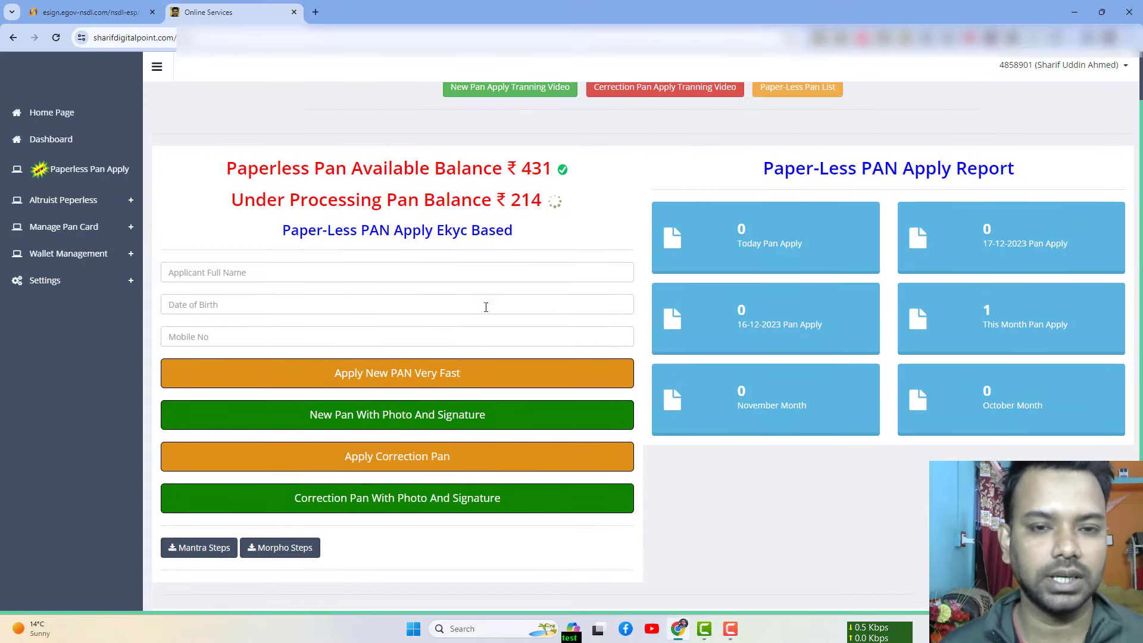
{"action": "left_click_drag", "start_coordinate": [474, 259], "coordinate": [562, 264]}
{"action": "left_click_drag", "start_coordinate": [522, 227], "coordinate": [552, 229]}
{"action": "left_click", "coordinate": [643, 237]}
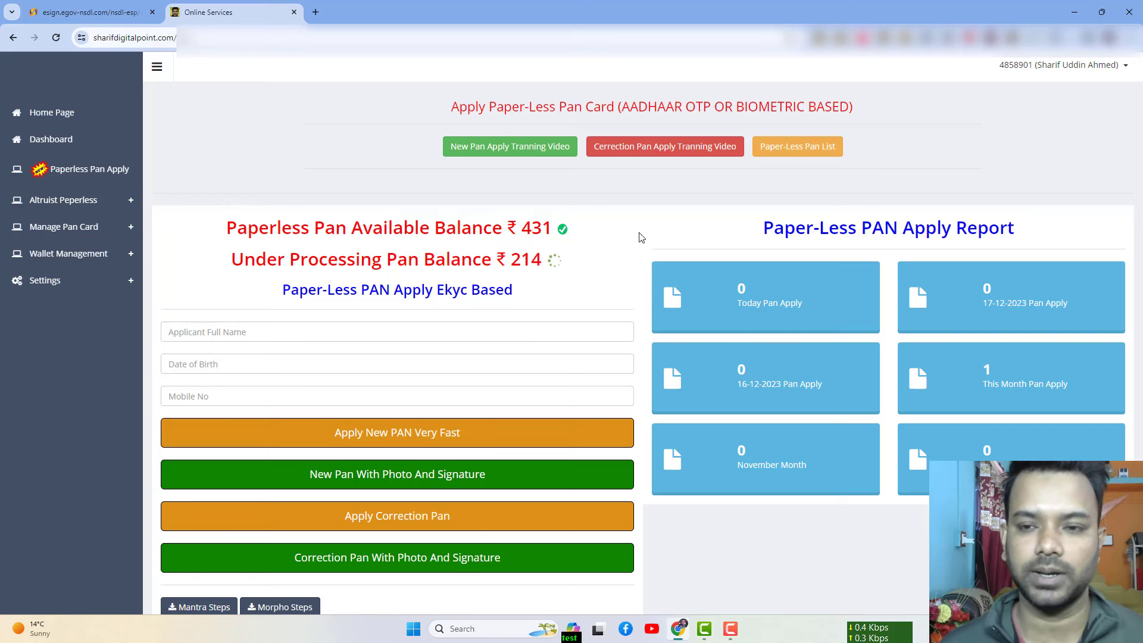
{"action": "scroll", "coordinate": [598, 255], "scroll_direction": "down", "scroll_amount": 1}
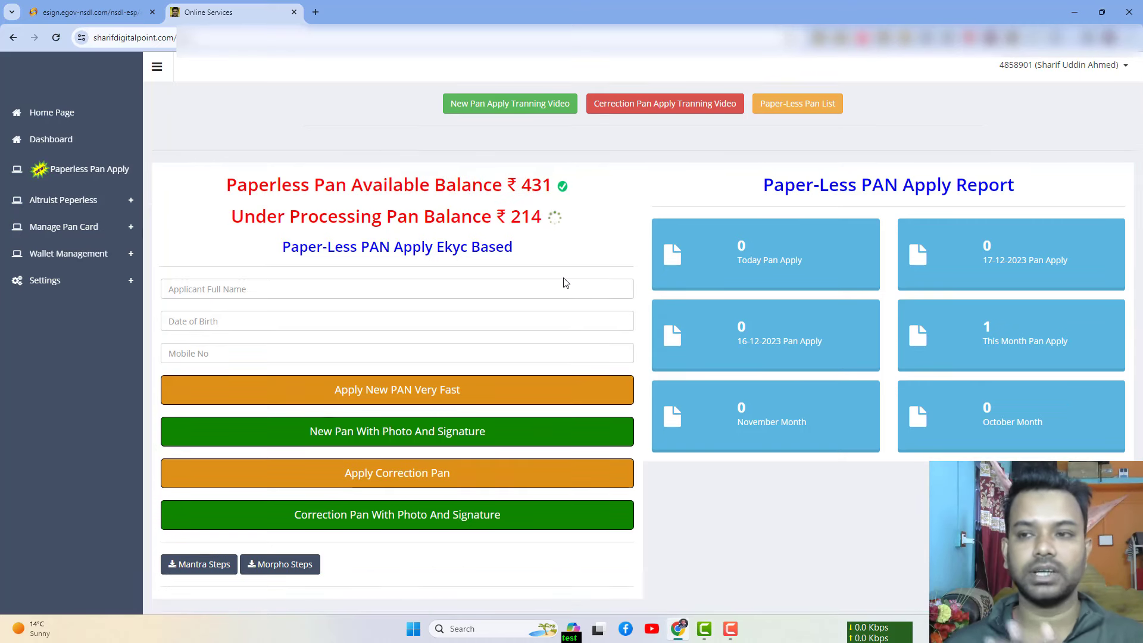